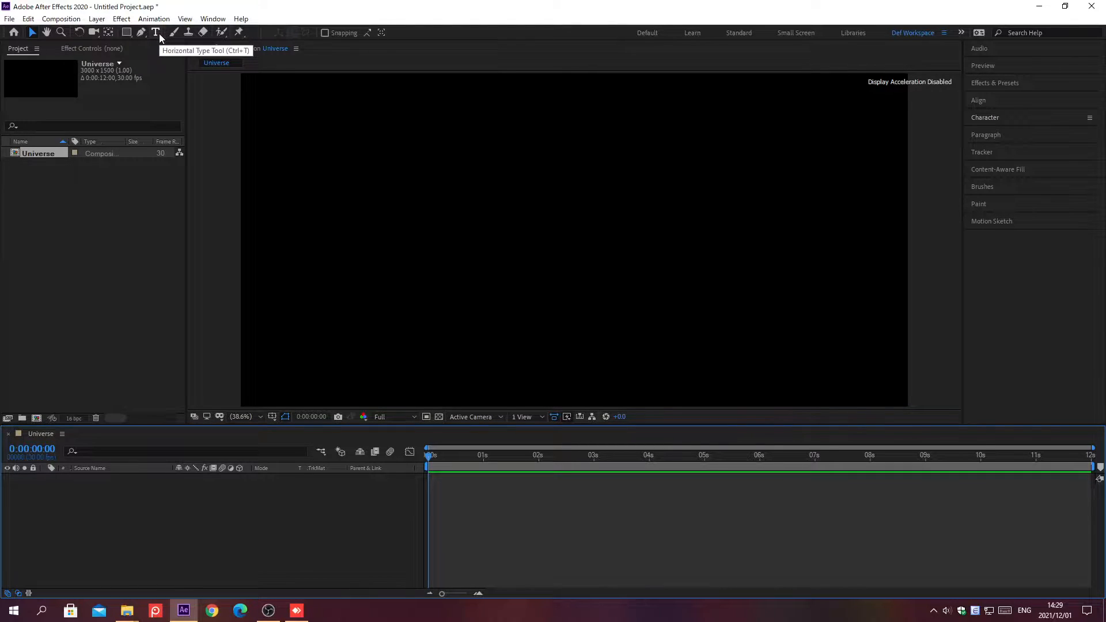
Create a horizontal text layer reading "UNIvERSE" in the Universe composition.
left_click(158, 34)
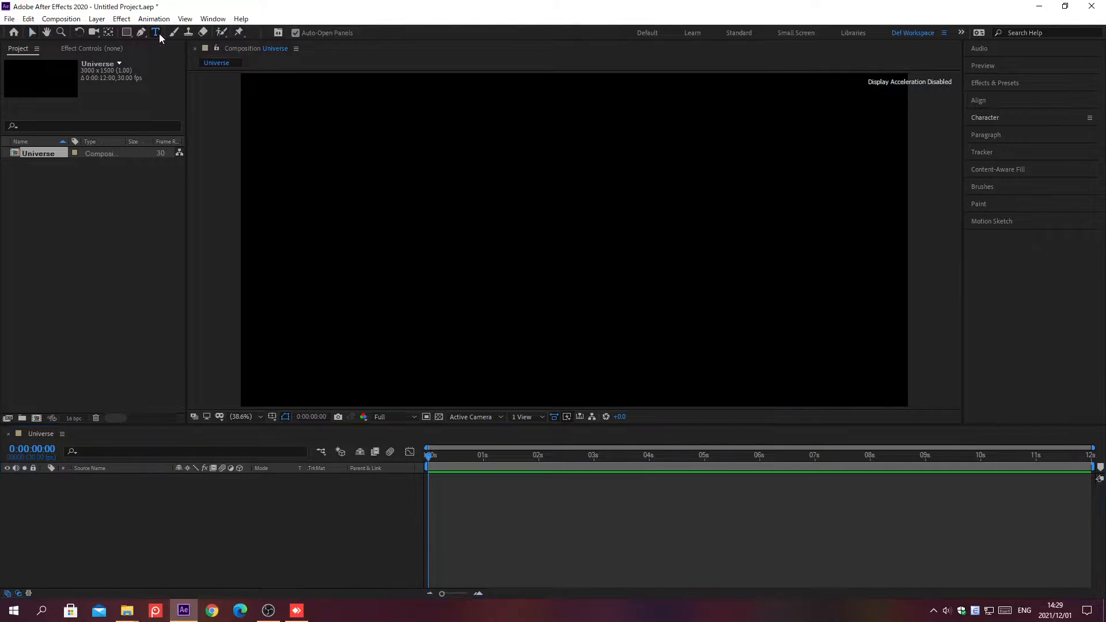
left_click(299, 219)
type("UNIvERSE")
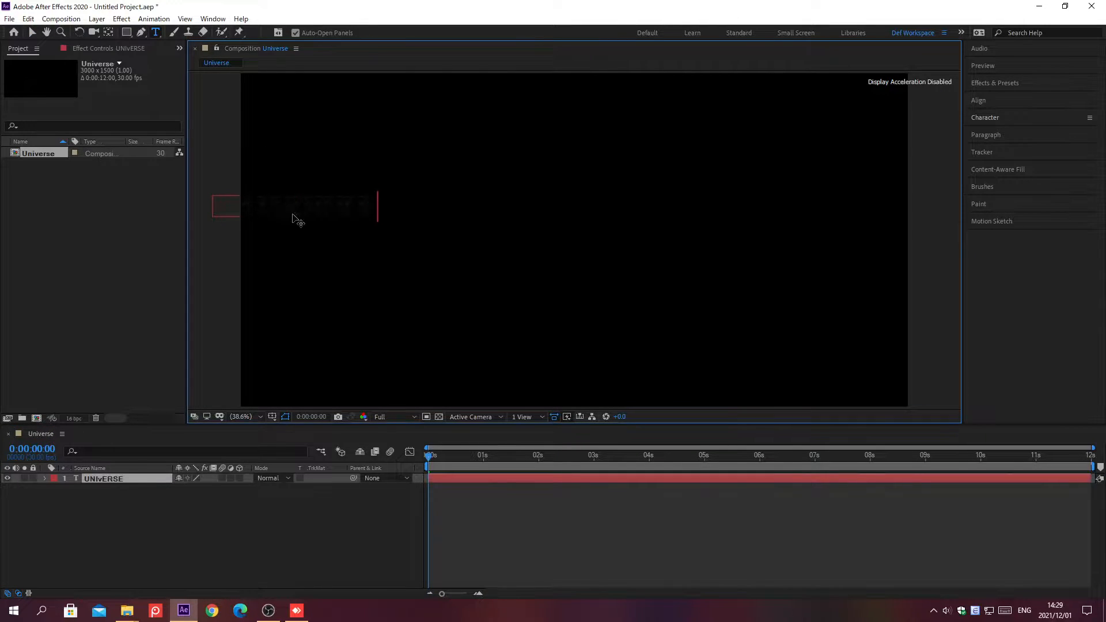
key("Escape")
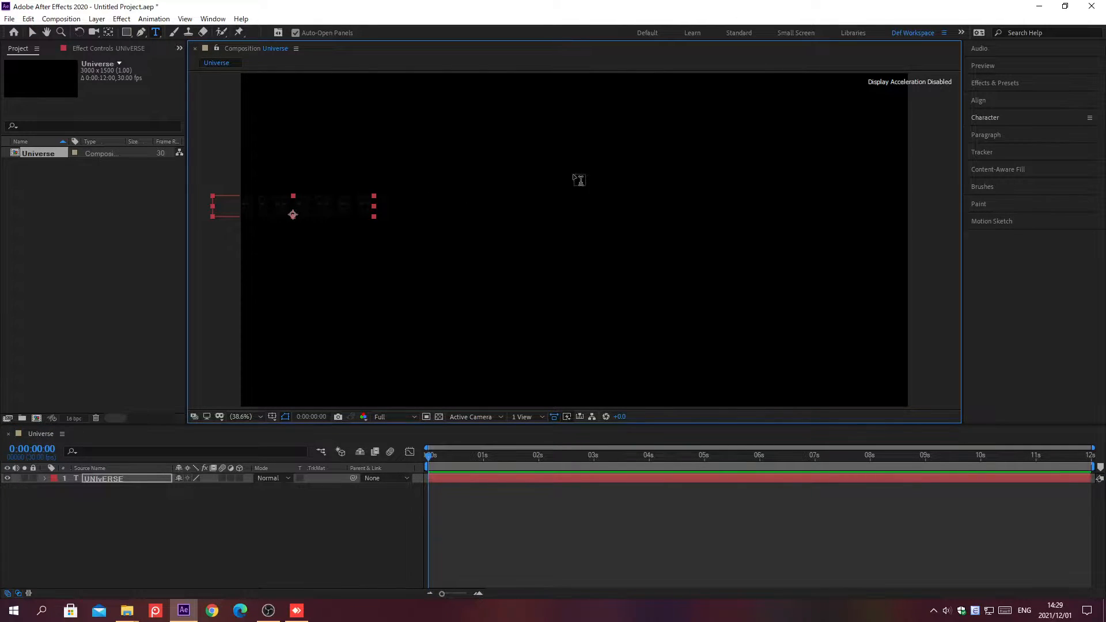
Set the UNIvERSE text's font to UTM Zebrawood and its font size to 300 px.
left_click(985, 118)
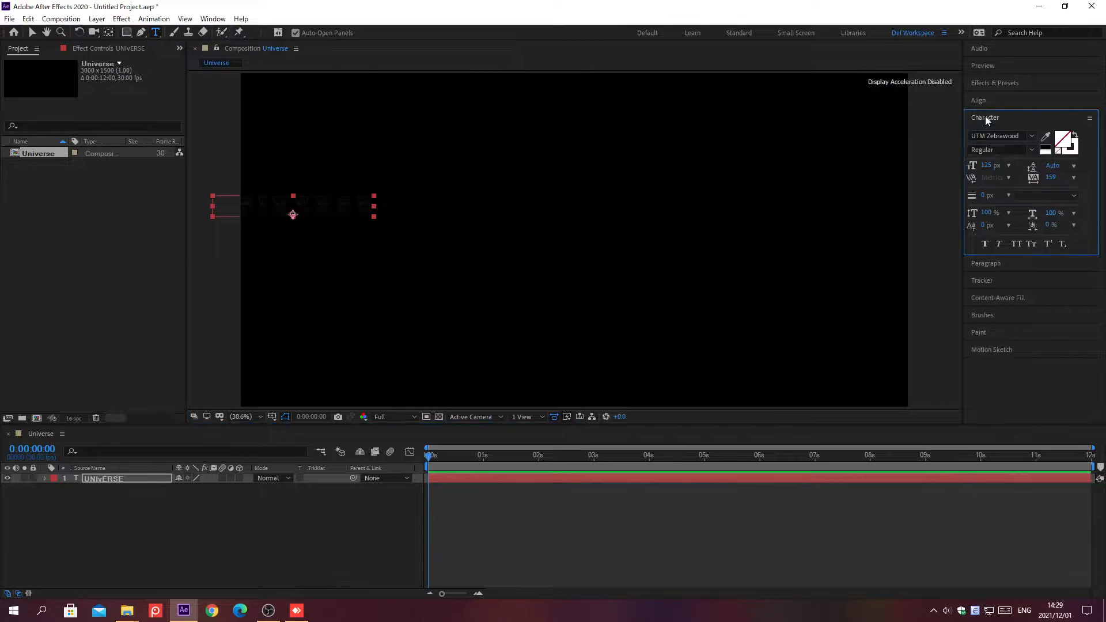
left_click(1029, 136)
type("UTM")
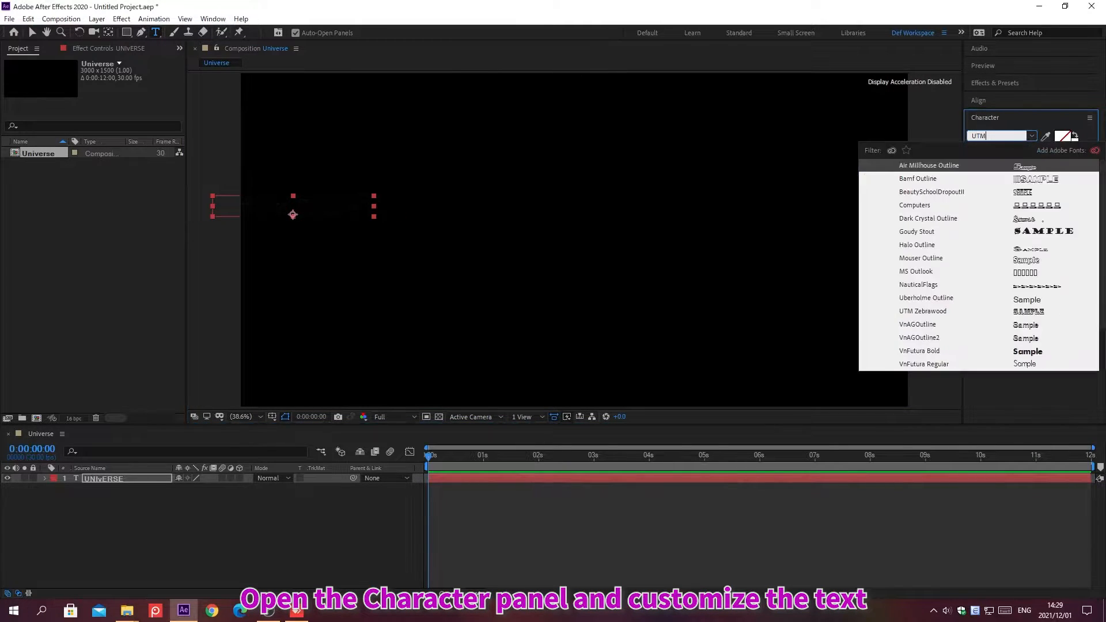
type(" Zebrawood")
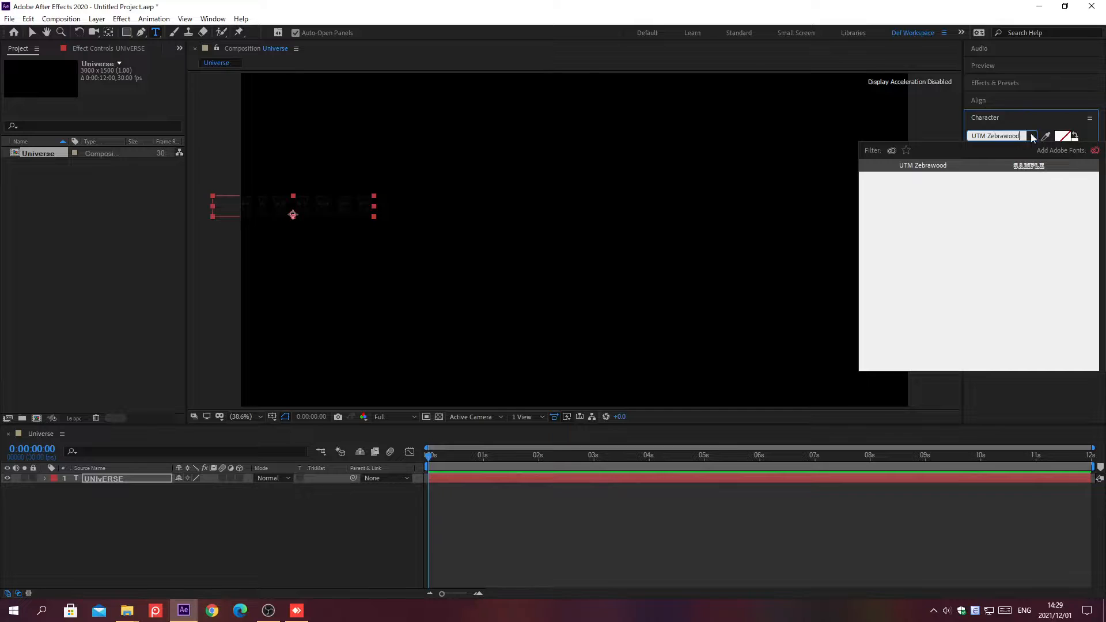
key("Return")
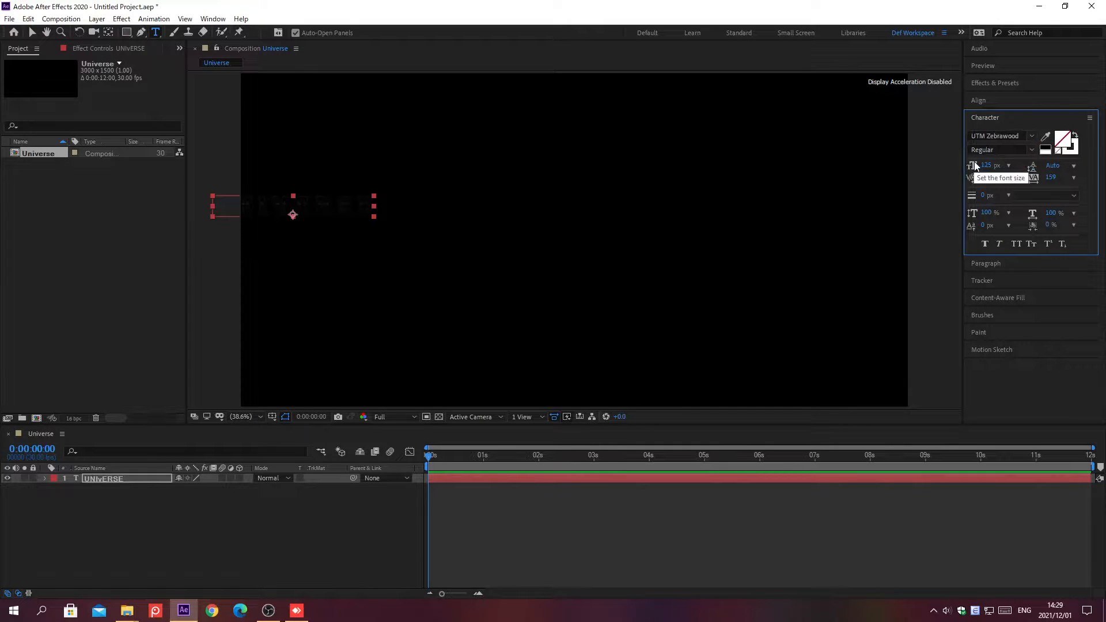
left_click_drag(987, 165, 987, 164)
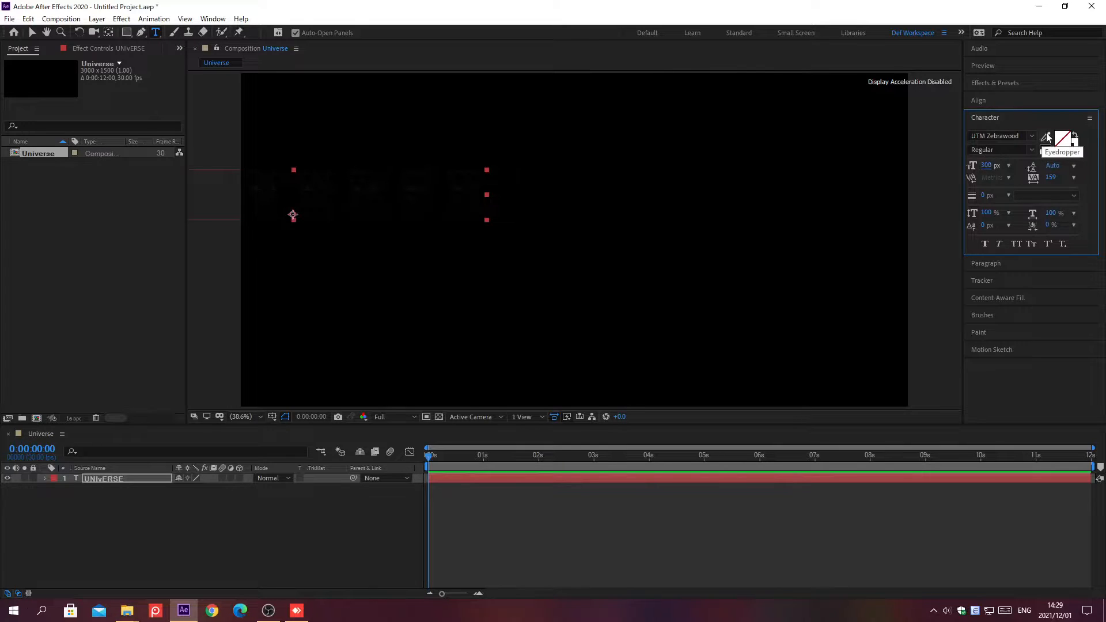
Try a white FFFFFF fill on the UNIvERSE text, and remove the fill again.
left_click(1063, 140)
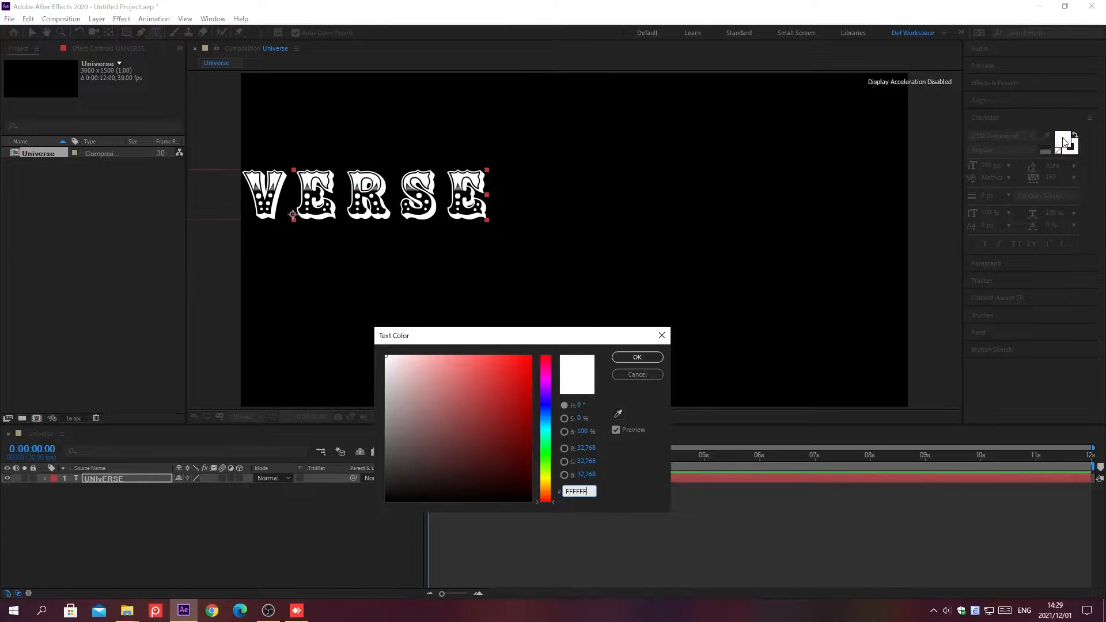
left_click(638, 358)
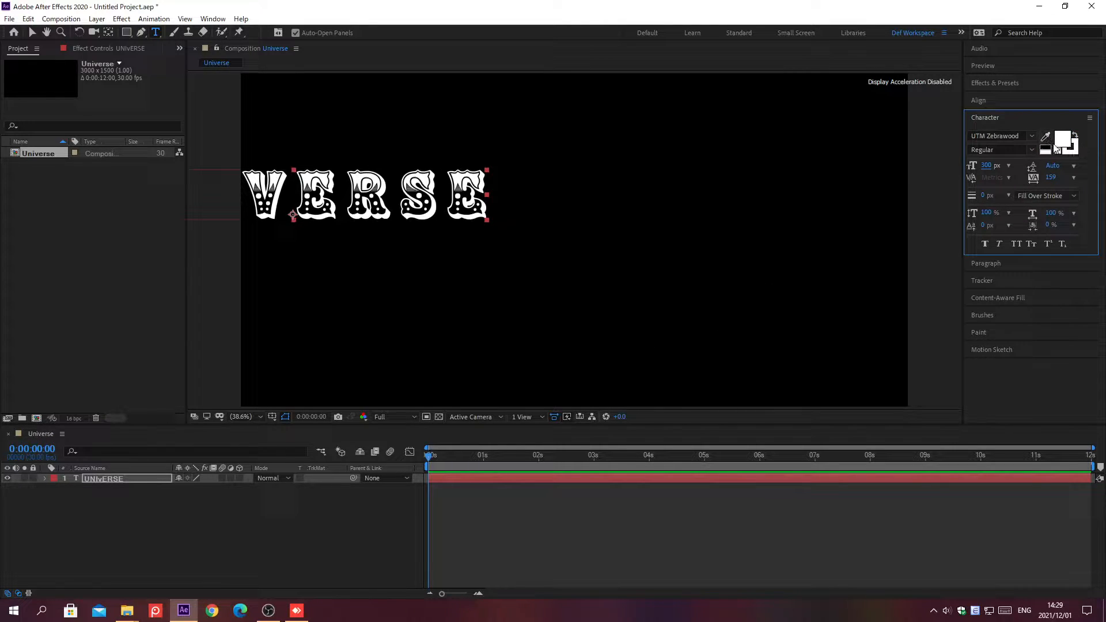
left_click(1059, 152)
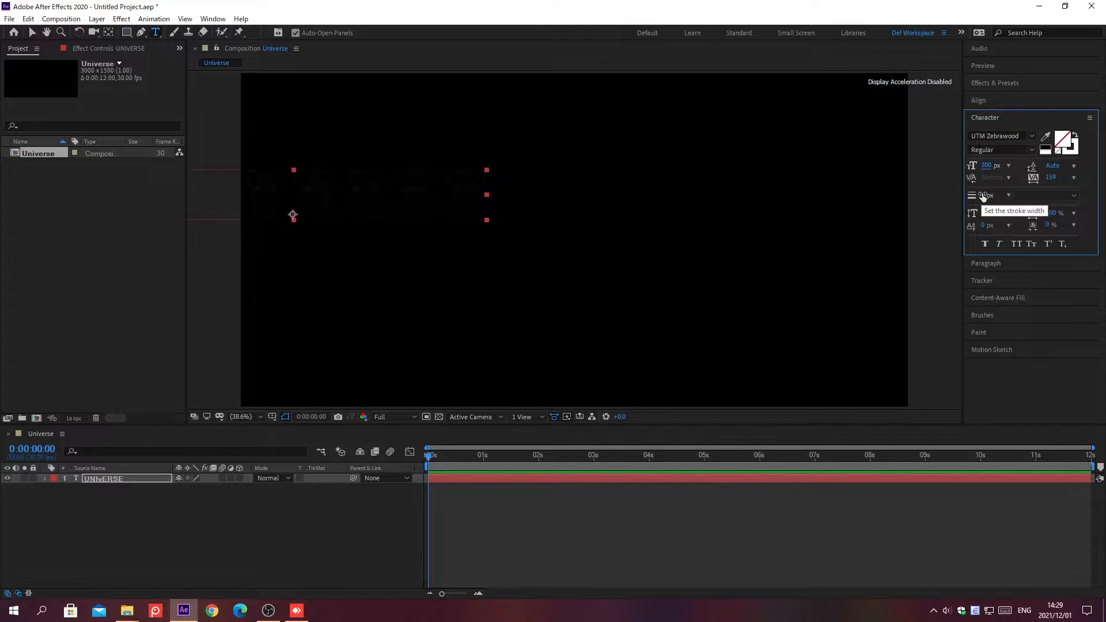
Increase the stroke width of the UNIvERSE text to give thin outlines and widen its tracking slightly.
left_click_drag(984, 196, 987, 196)
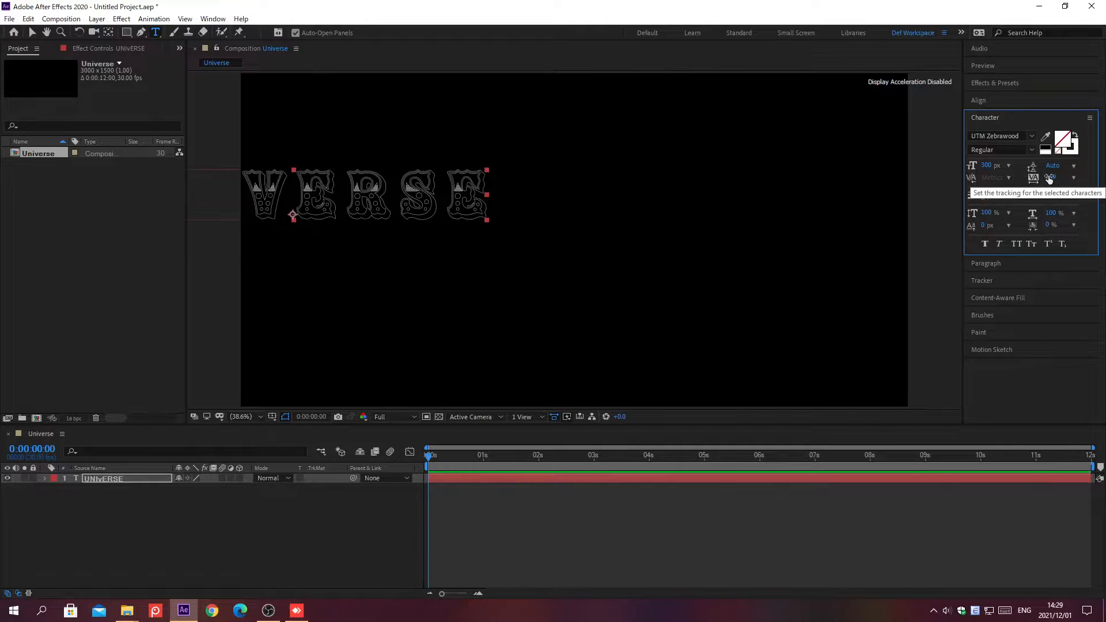
left_click_drag(1049, 179, 1050, 180)
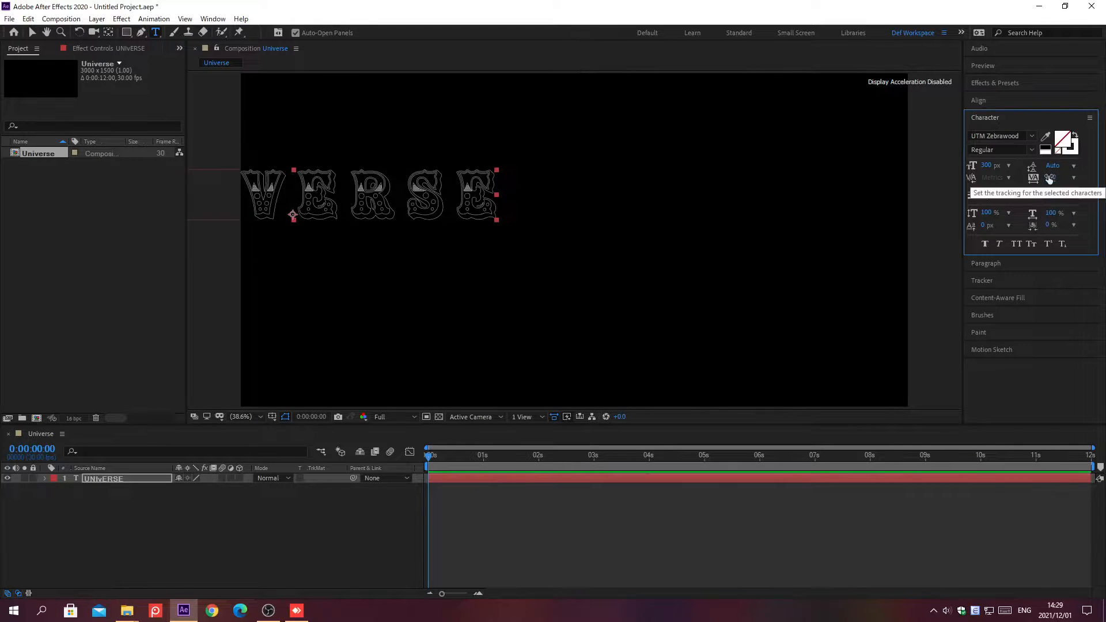
left_click(987, 118)
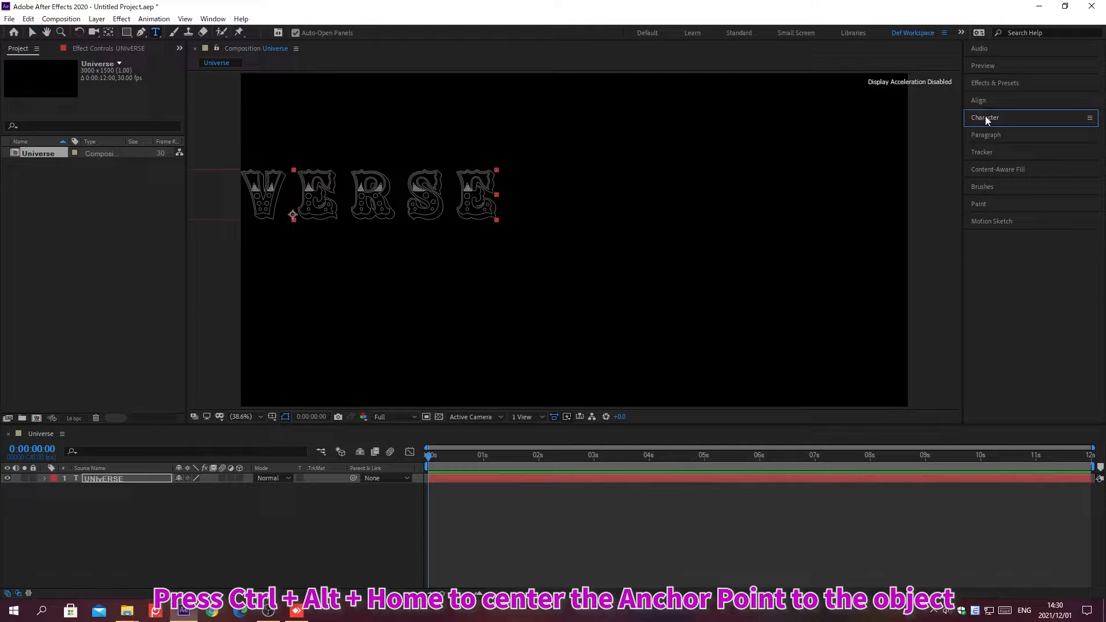
Center the text layer's anchor point on its content and center the layer in the composition.
key("ctrl+alt+Home")
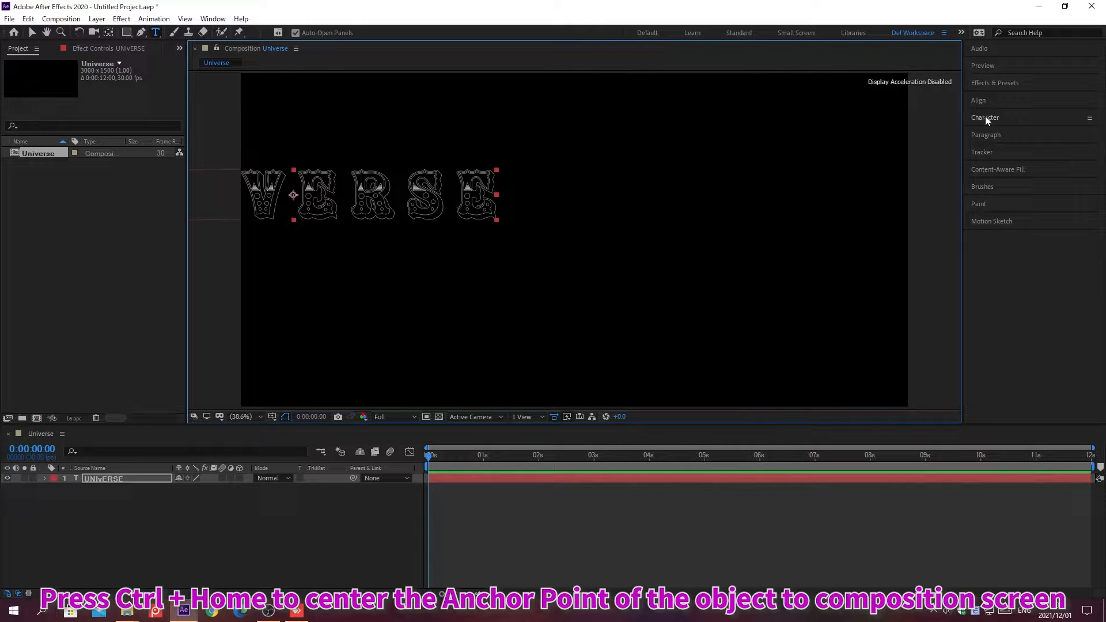
key("ctrl+Home")
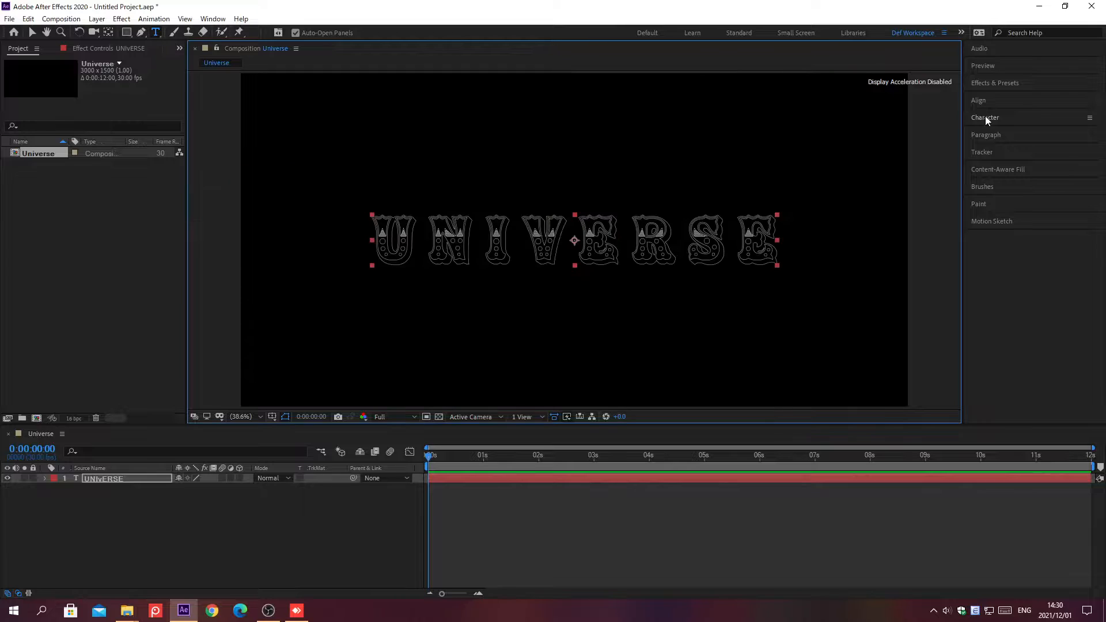
Find the Turbulent Displace effect and apply it to the UNIvERSE text layer.
left_click(996, 83)
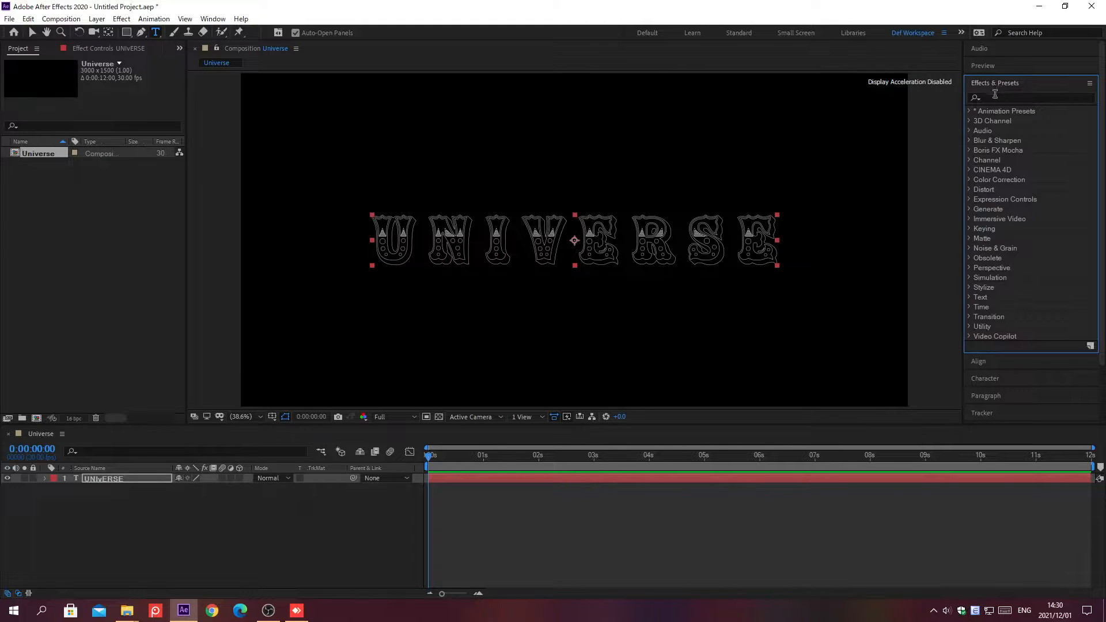
left_click(995, 97)
type("Turbul")
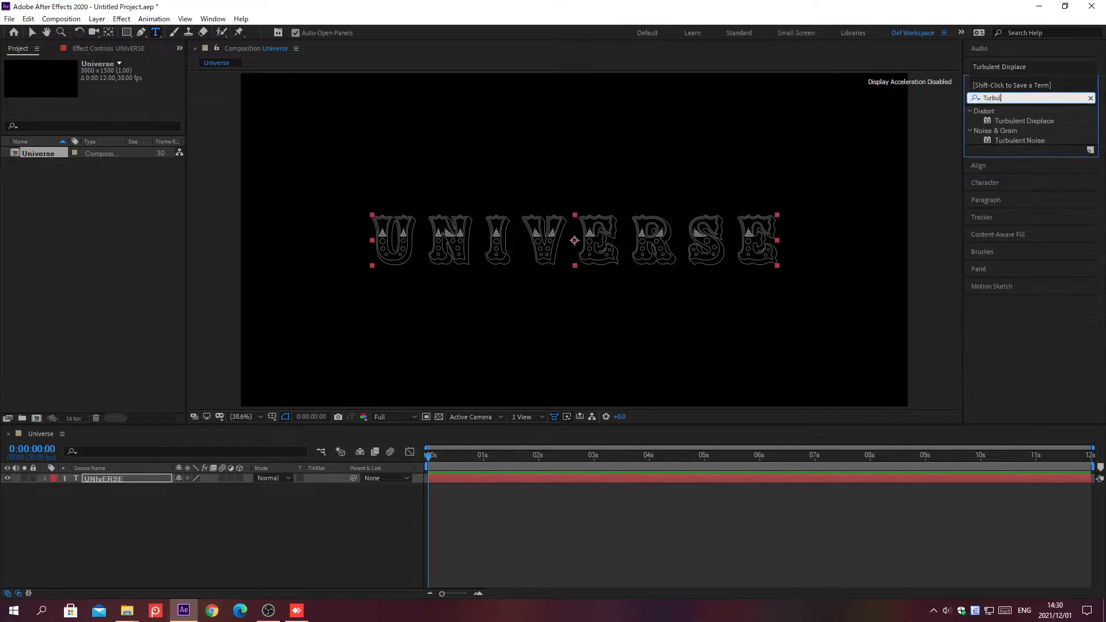
type("ent Displace")
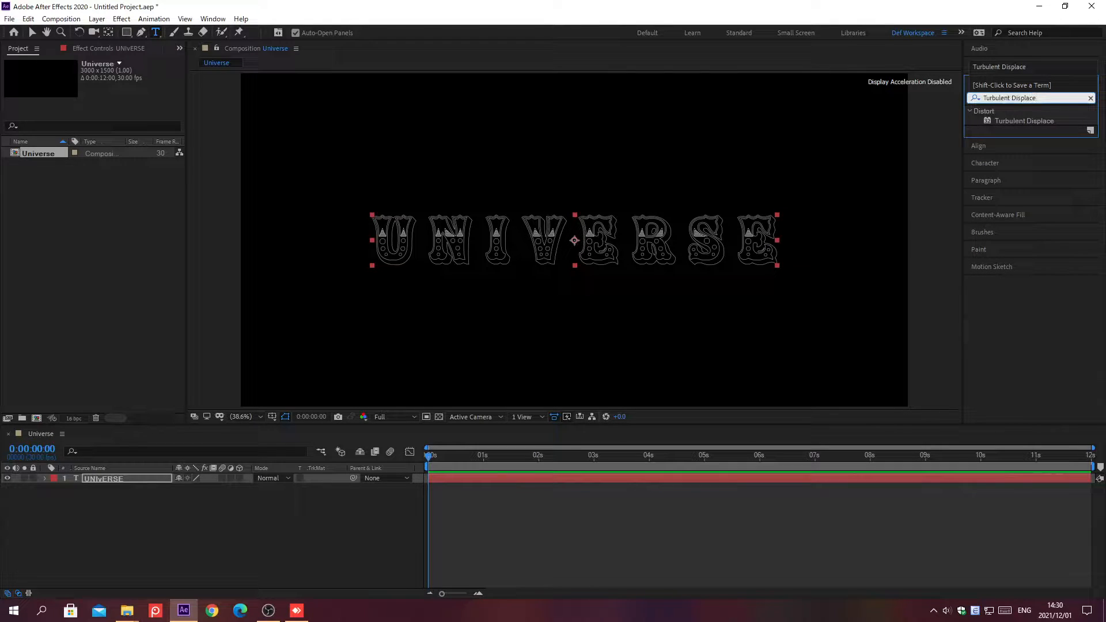
key("Return")
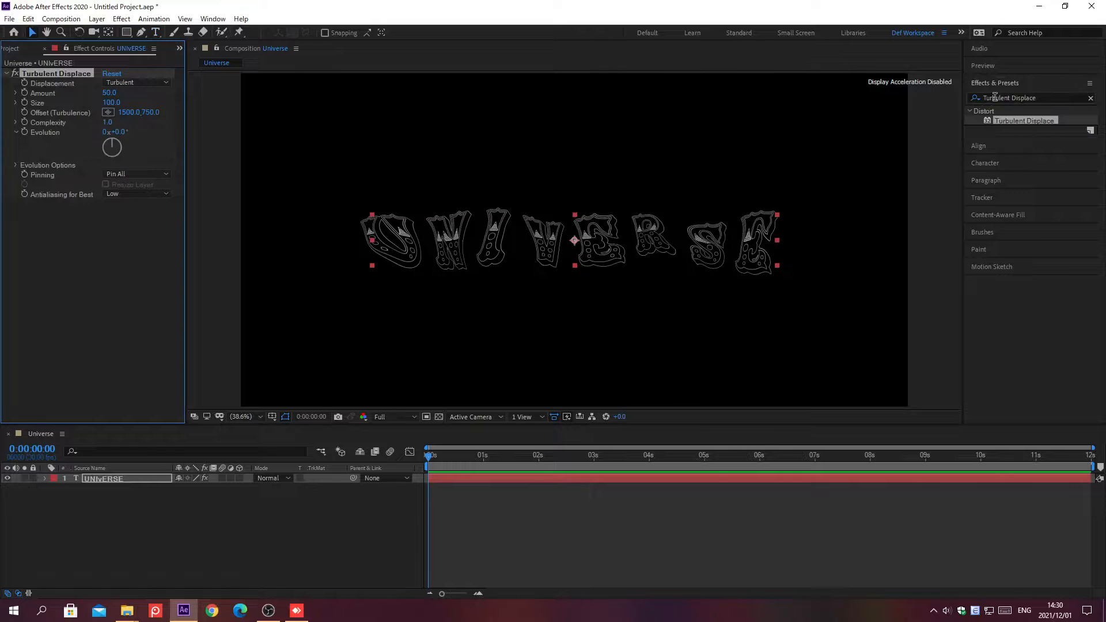
left_click(997, 84)
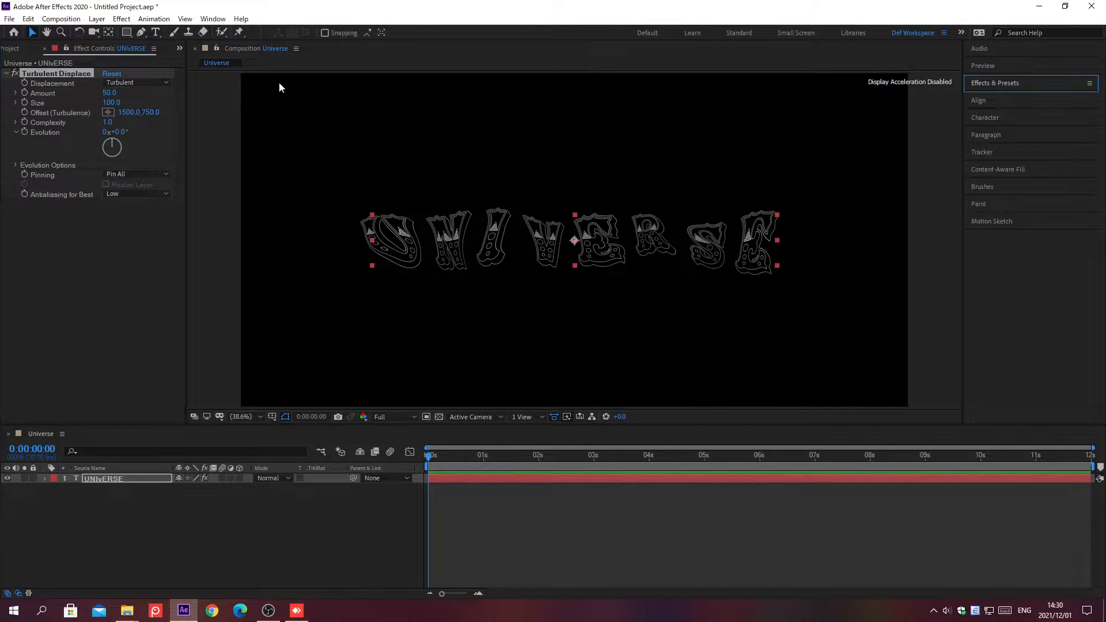
Set Turbulent Displace to Twist displacement with a Size of 250.
left_click(123, 84)
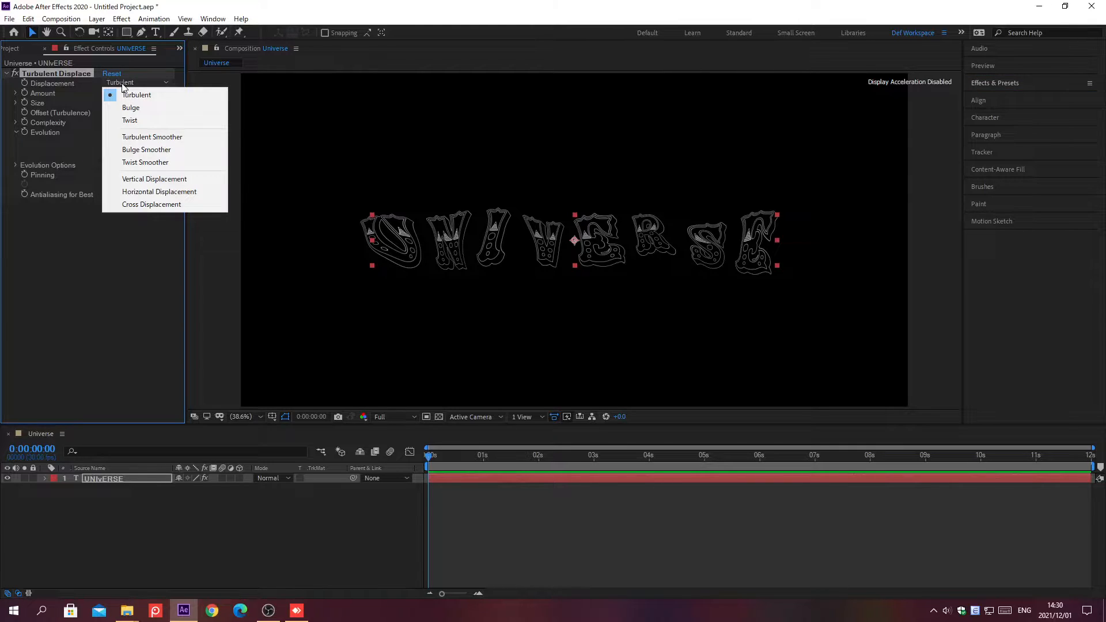
left_click(130, 121)
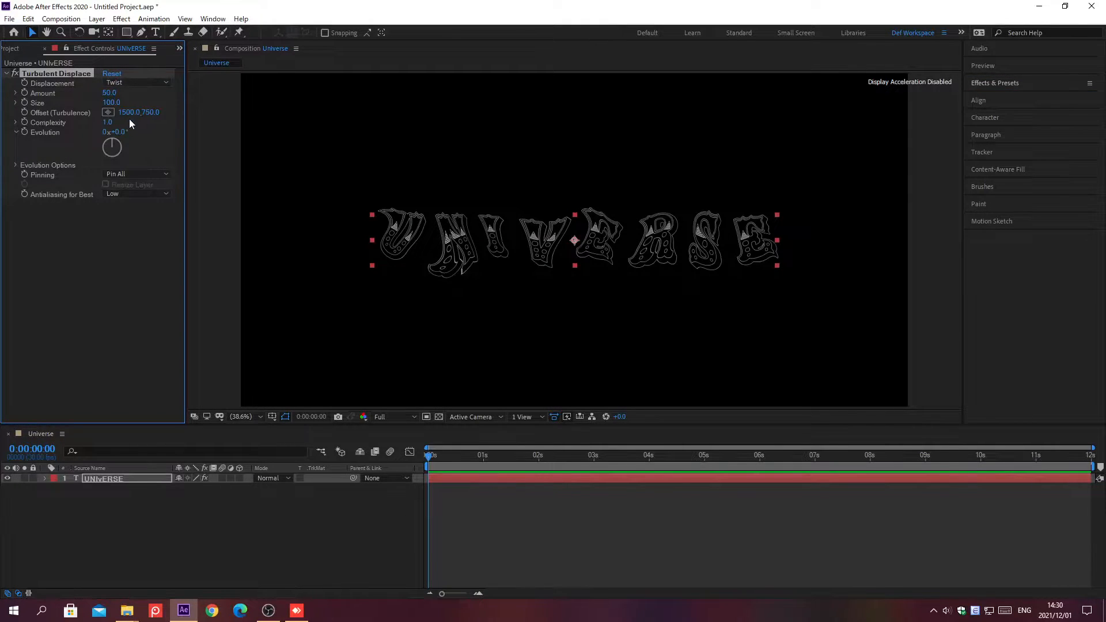
left_click(106, 104)
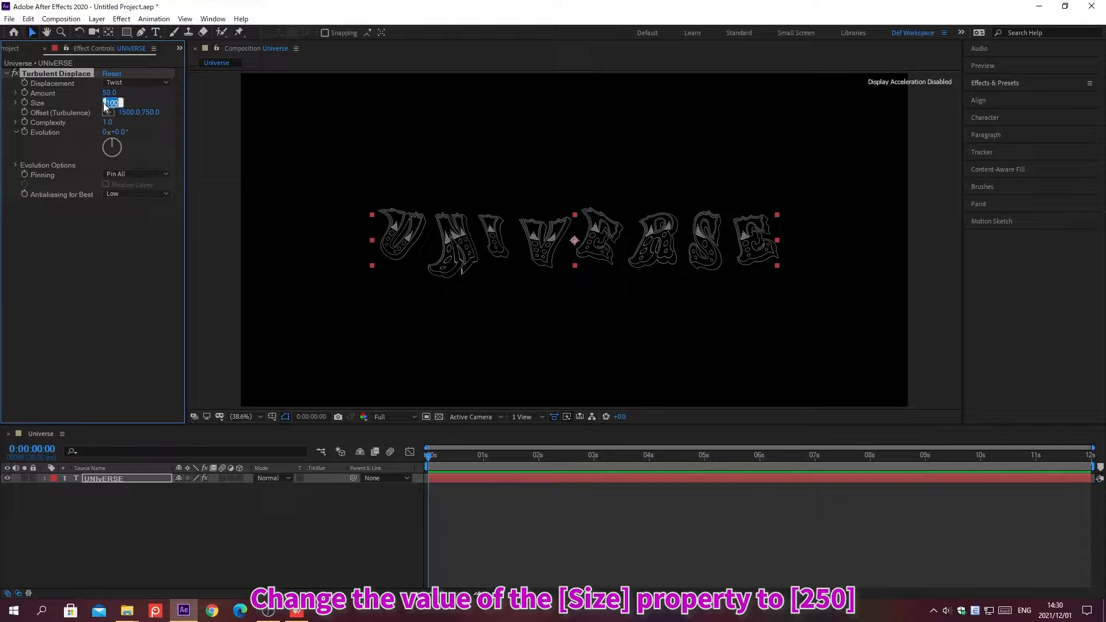
type("250")
key("Return")
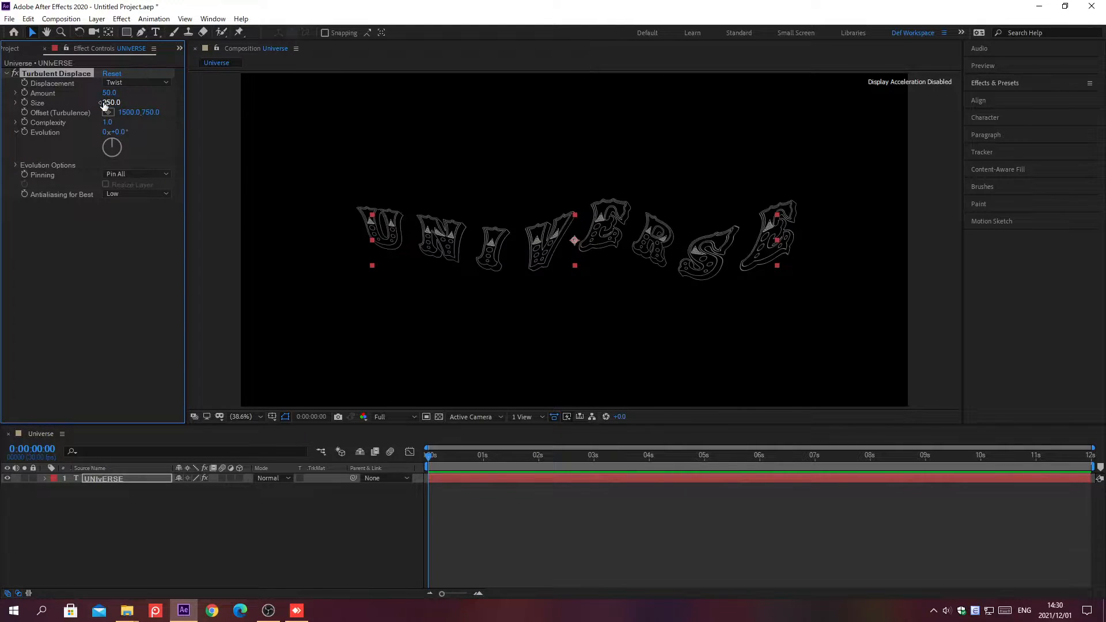
Go to 0;00;02;00 and create a keyframe for the Turbulent Displace Amount.
key("alt+shift+j")
type("0;00;")
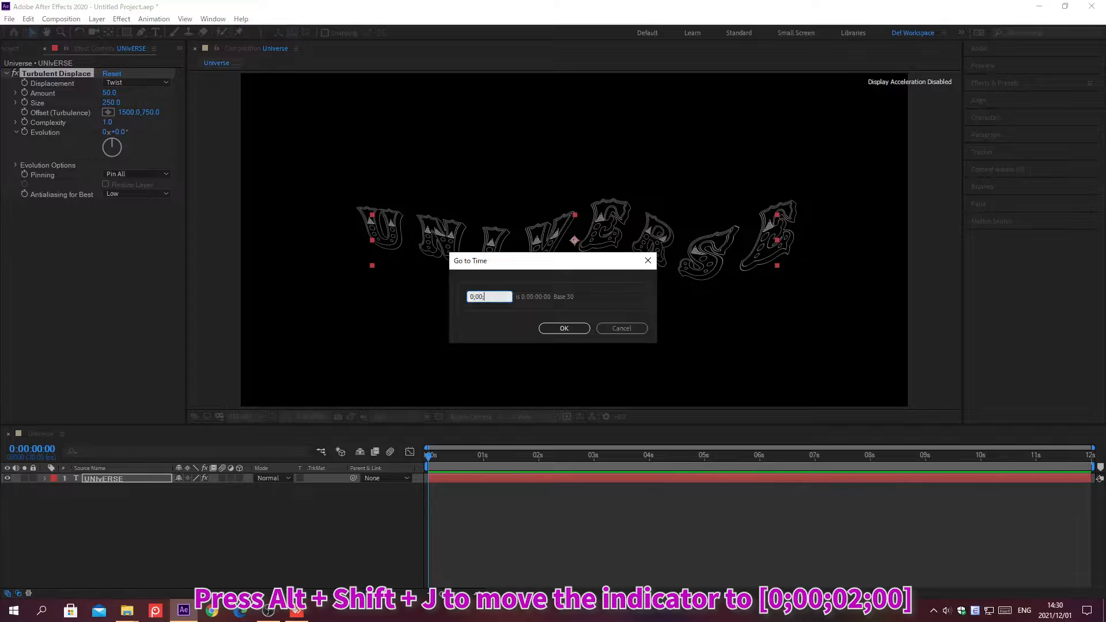
type("02;00")
key("Return")
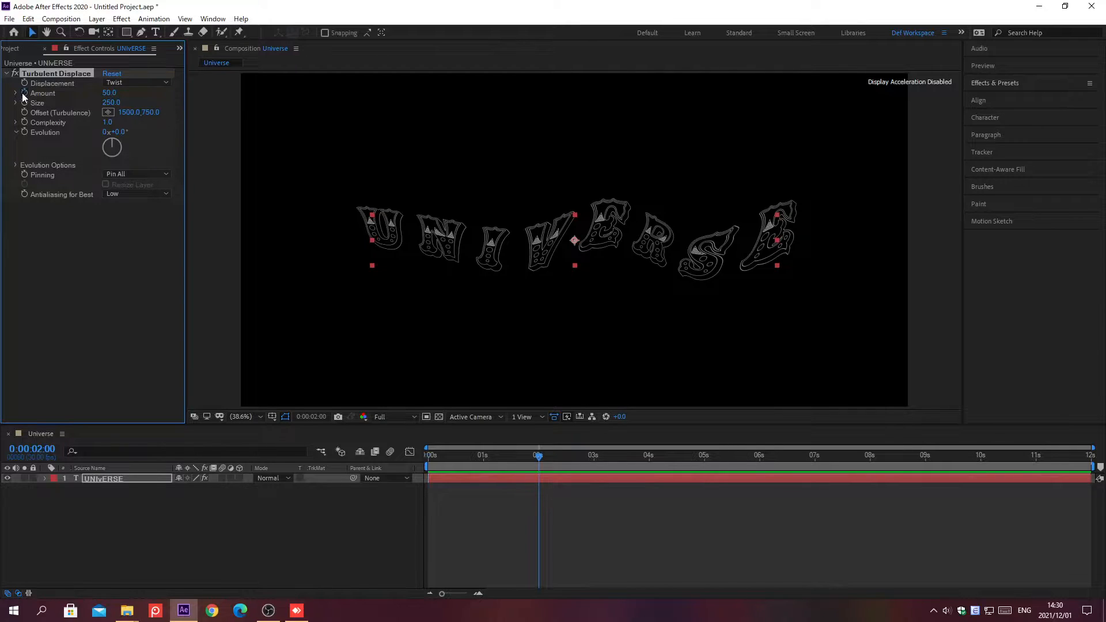
Go to 0;00;03;15 and set the Turbulent Displace Amount to 0.
key("alt+shift+j")
type("0;00;03;15")
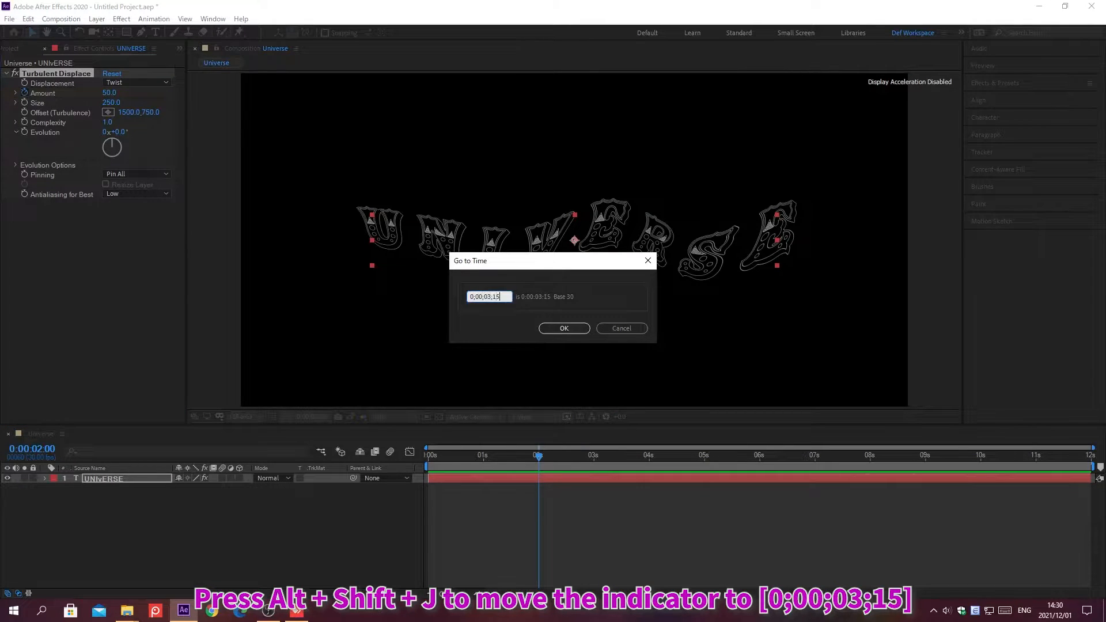
key("Return")
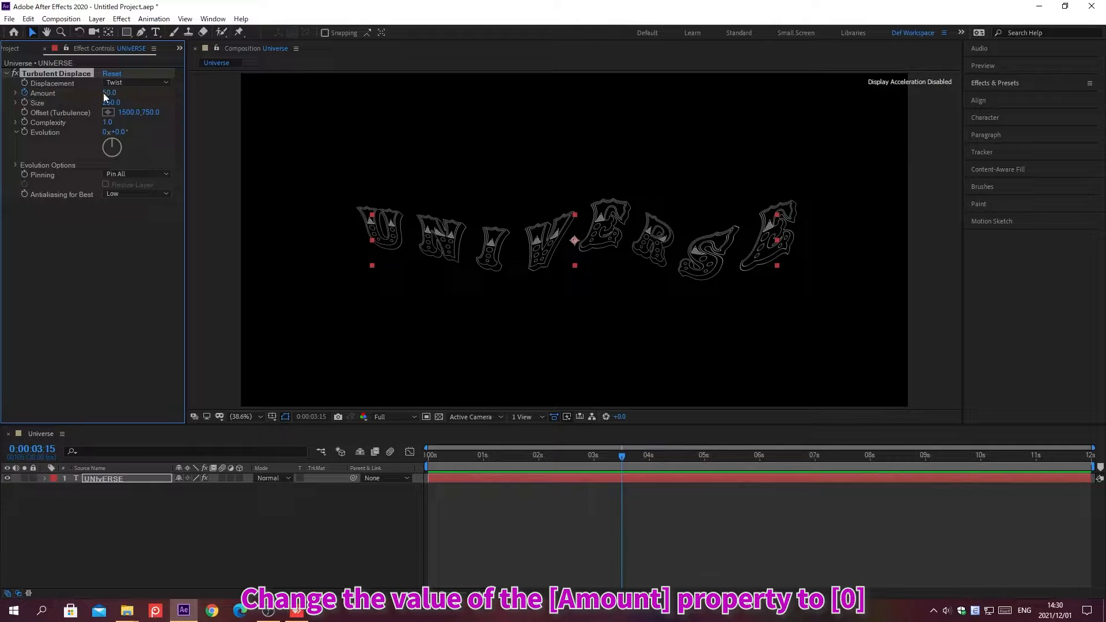
type("0")
key("Return")
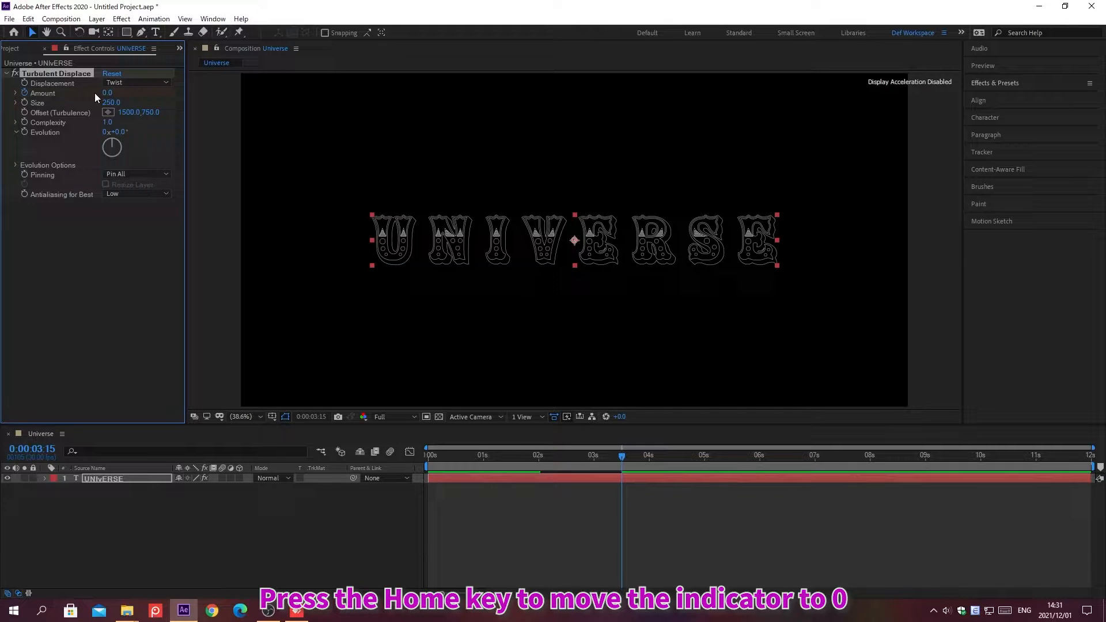
Keyframe Offset (Turbulence) at the start of the composition and set its horizontal value to 1800 at 0;00;03;15.
key("Home")
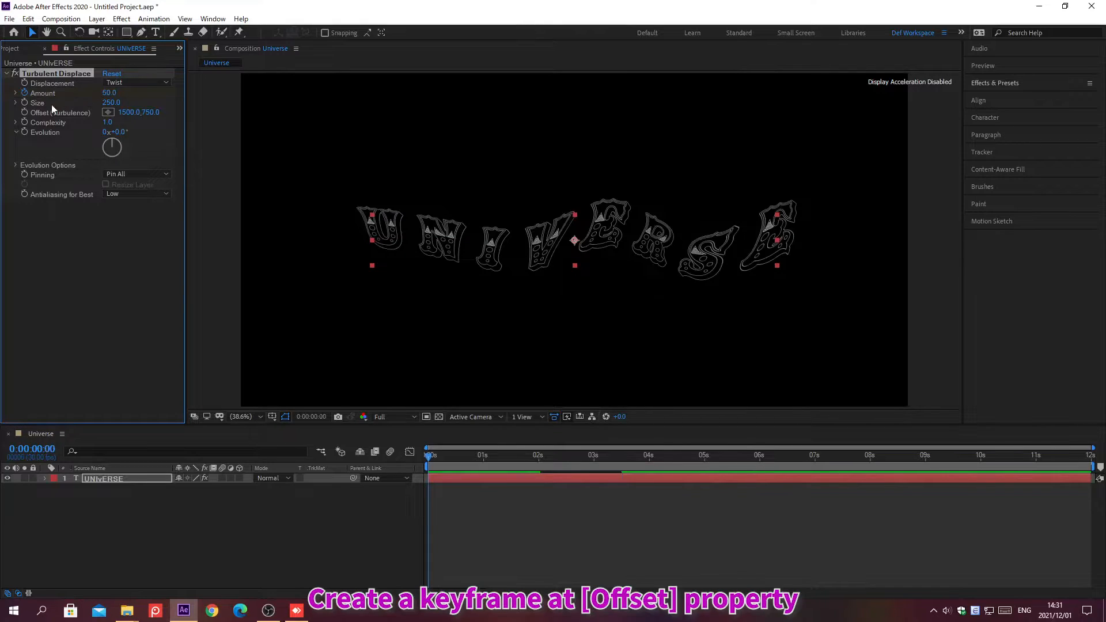
key("alt+shift+j")
type("0;00;03;15")
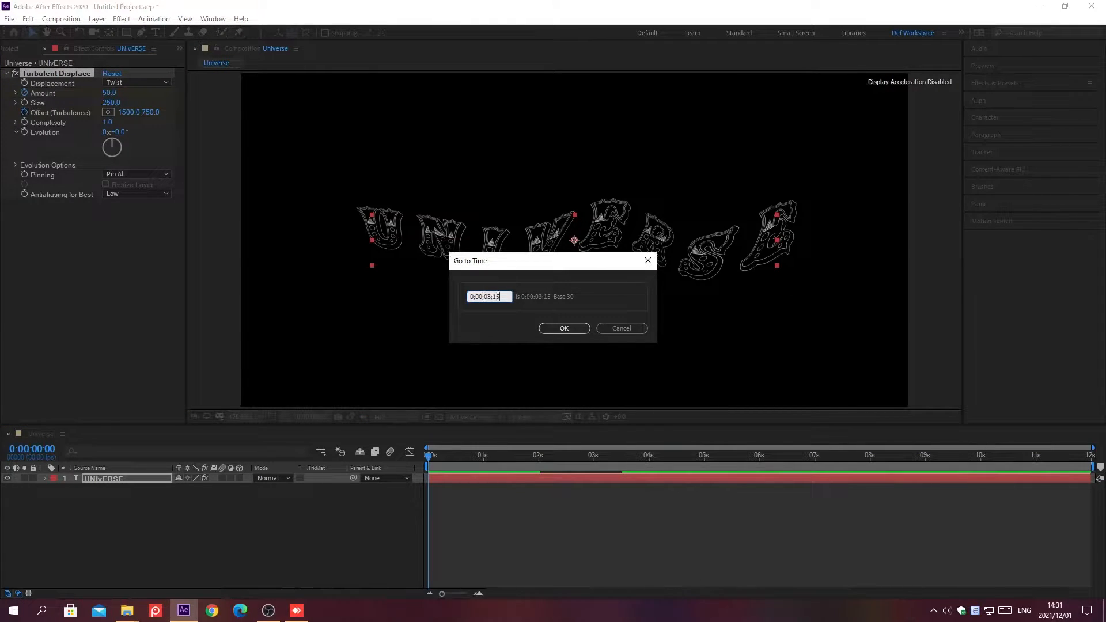
key("Return")
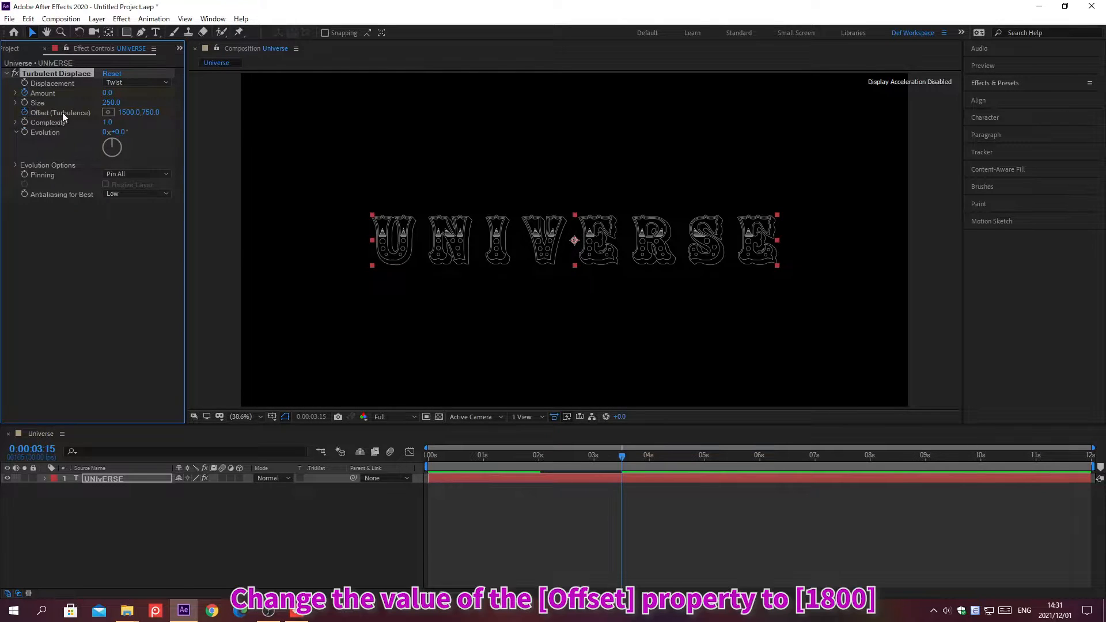
left_click(123, 113)
type("1800")
key("Return")
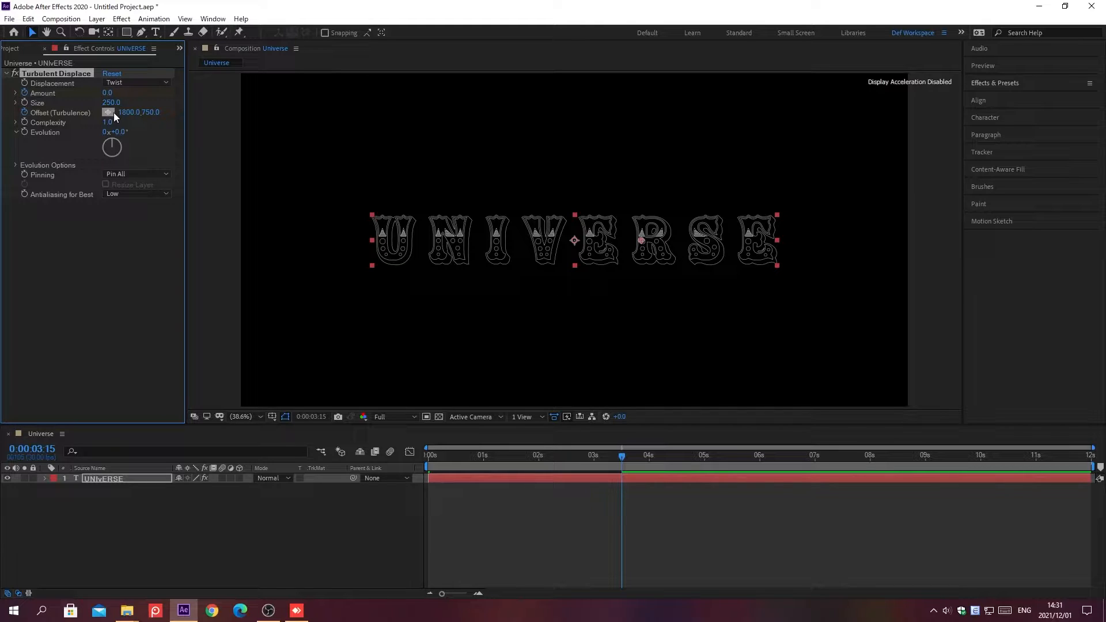
Add the expression time*65 to the Evolution property of Turbulent Displace.
left_click(23, 132, "alt")
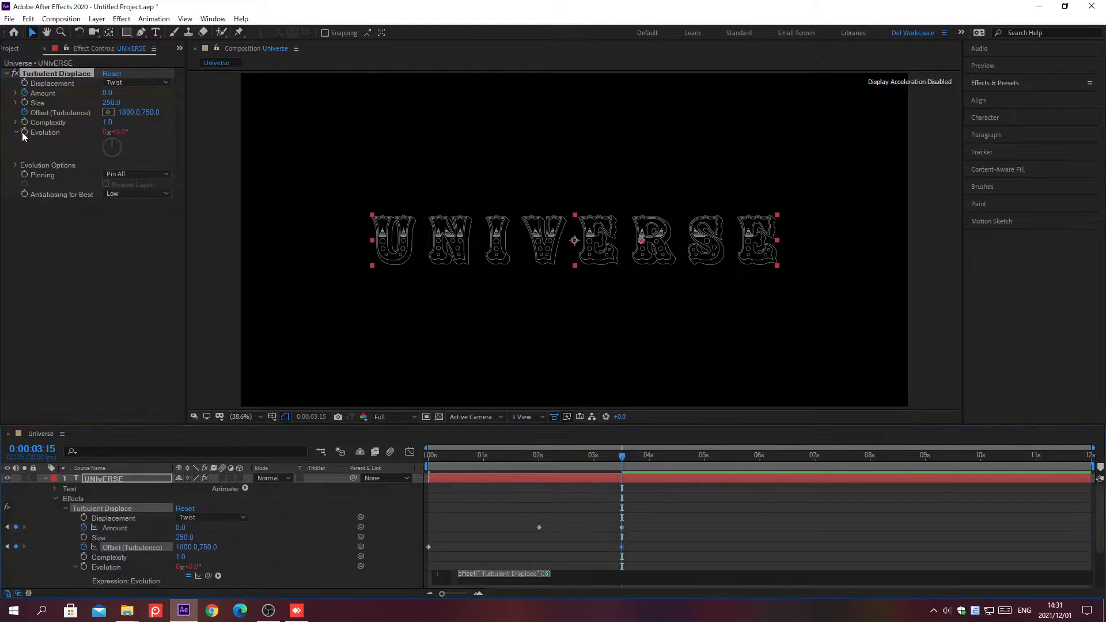
type("time*65")
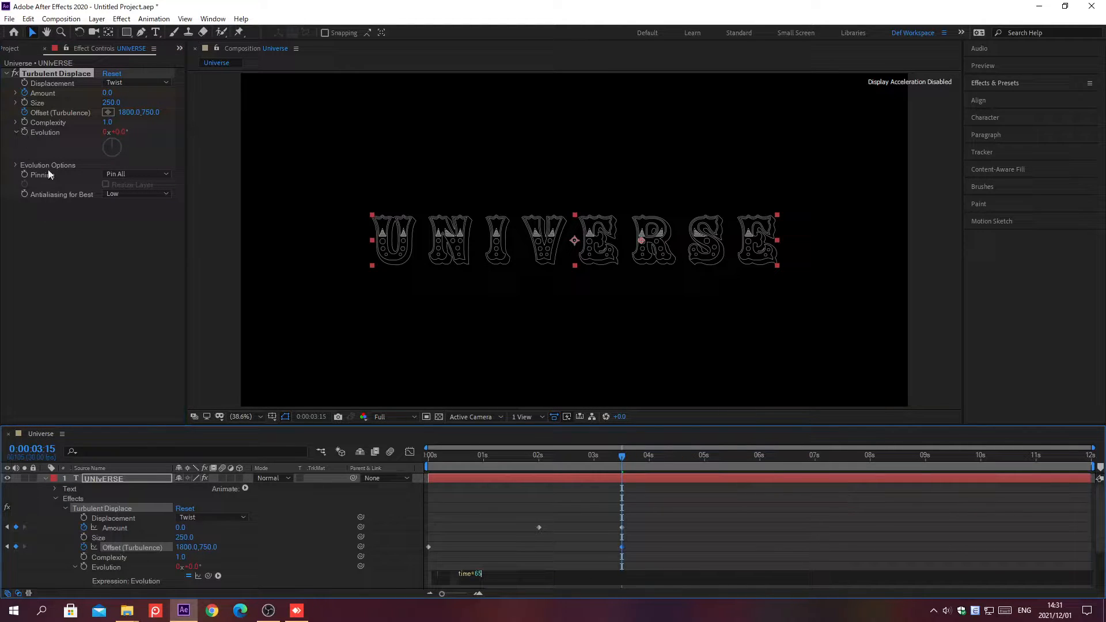
left_click(231, 433)
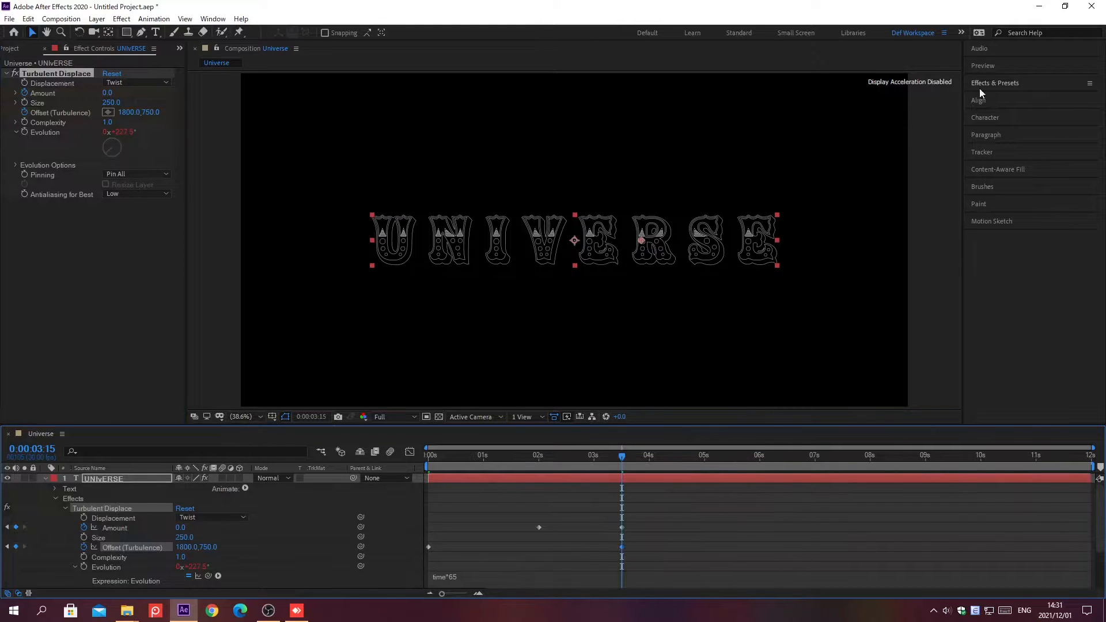
Search the effects for Echo and apply it to the UNIvERSE text layer.
left_click(995, 84)
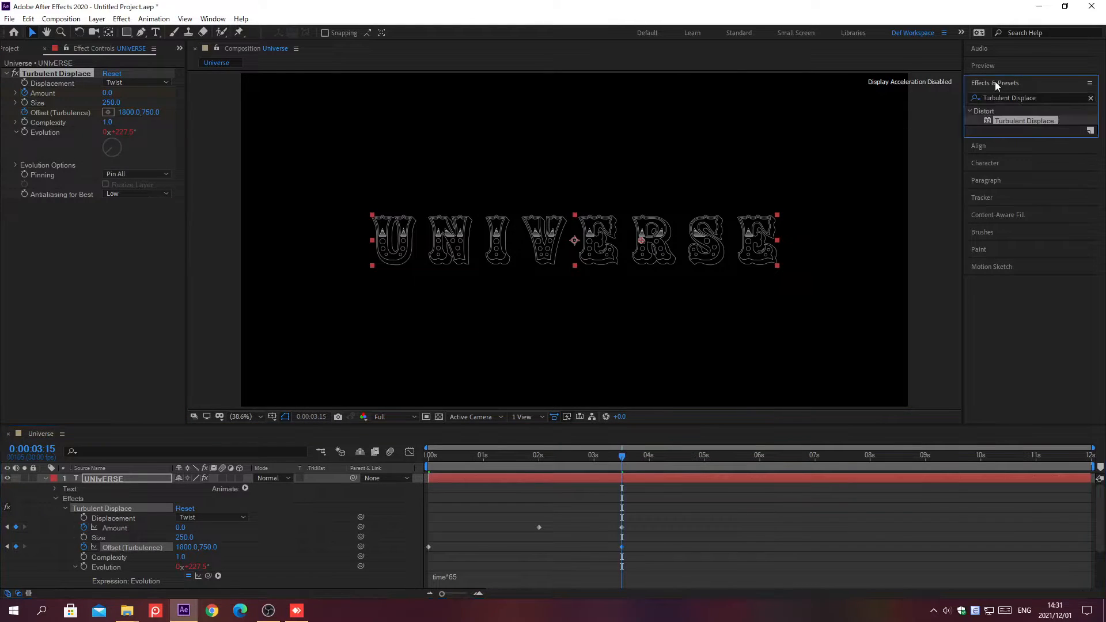
left_click(1091, 99)
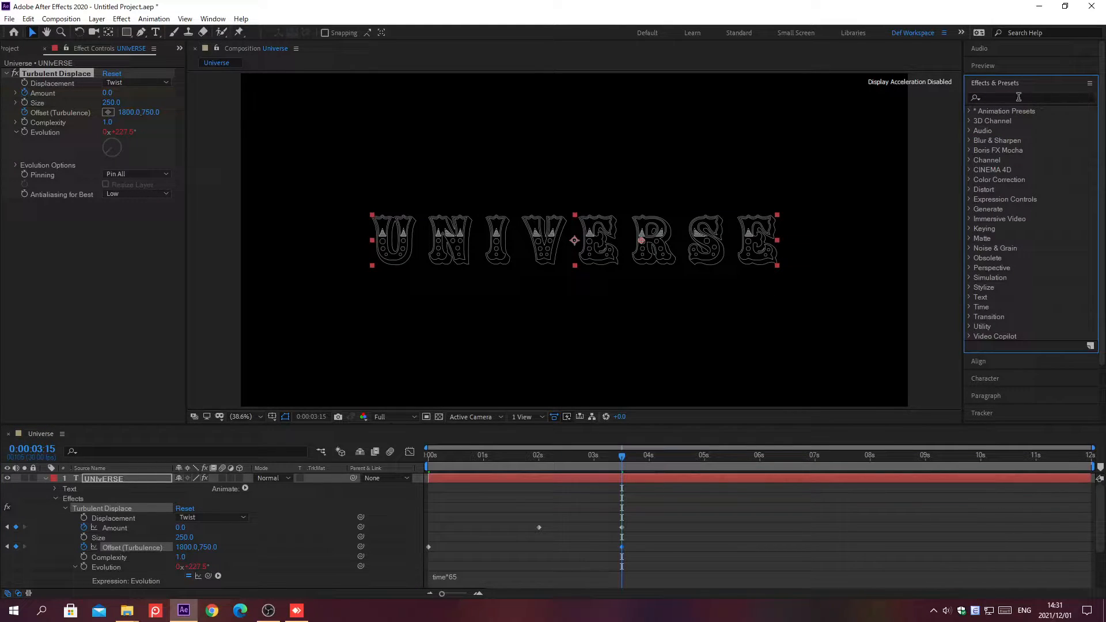
left_click(995, 97)
type("Echo")
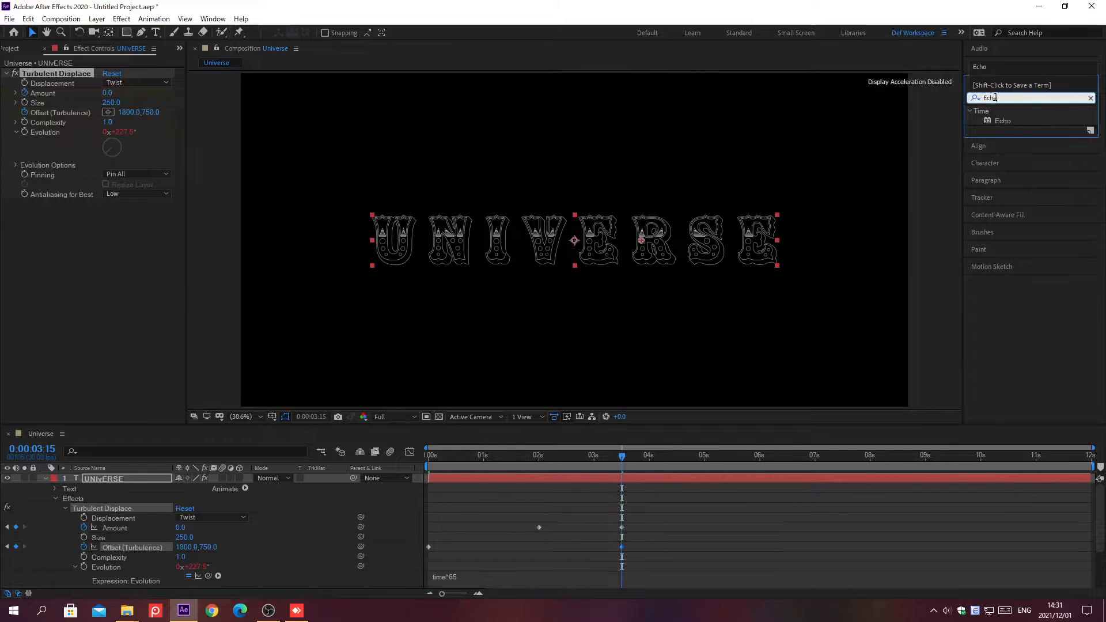
key("Return")
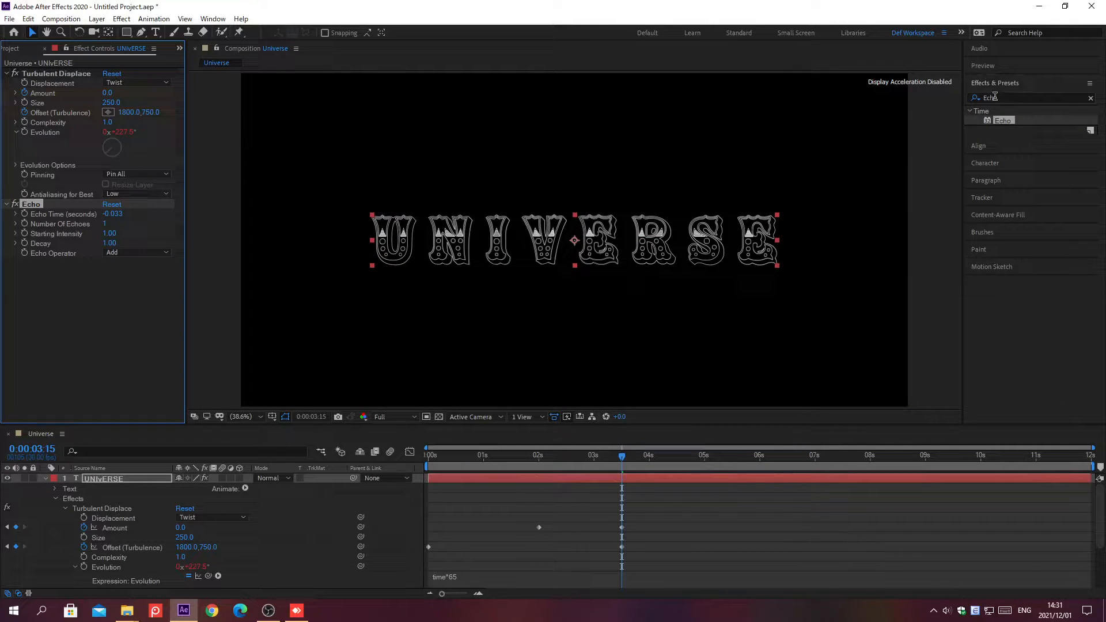
left_click(995, 84)
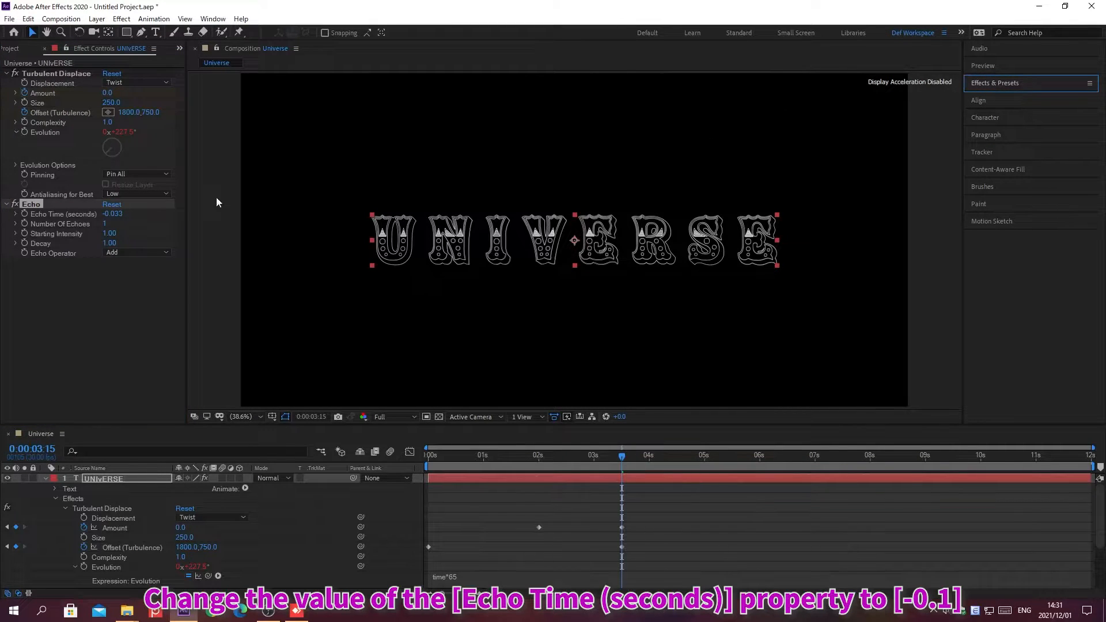
Set the Echo effect's Echo Time to -0.1 seconds and Number Of Echoes to 20.
left_click(106, 214)
type("-0.1")
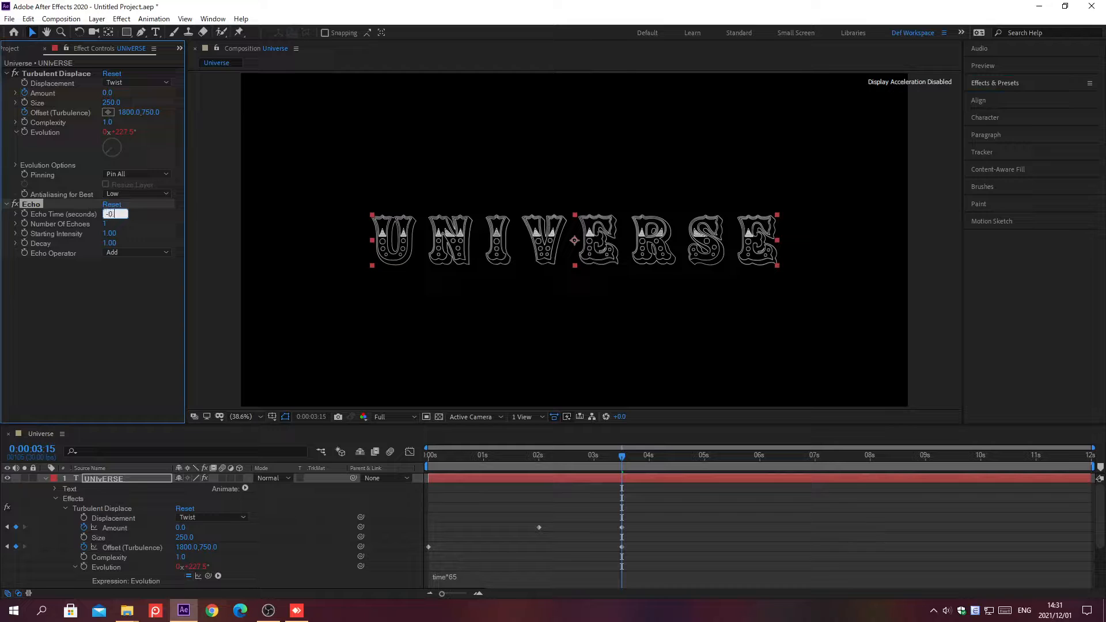
key("Return")
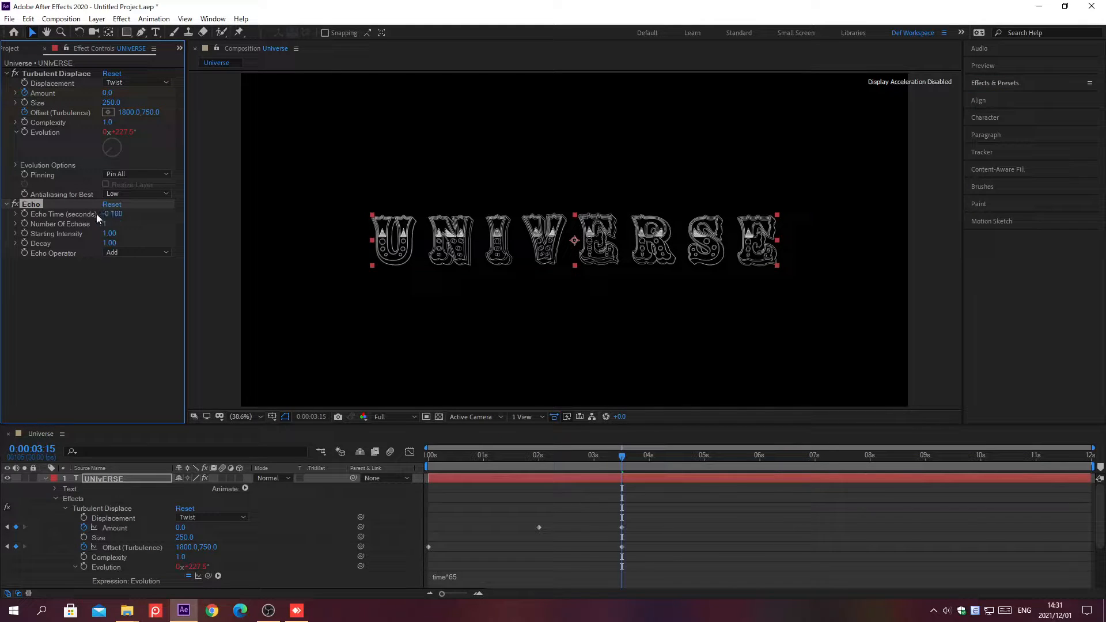
left_click(105, 224)
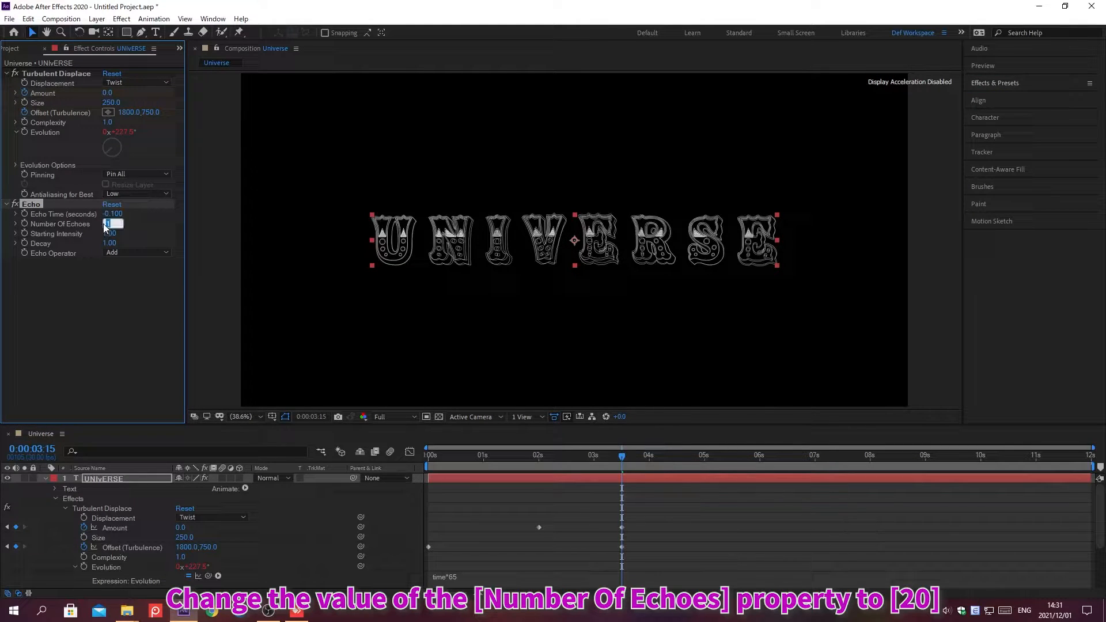
type("20")
key("Return")
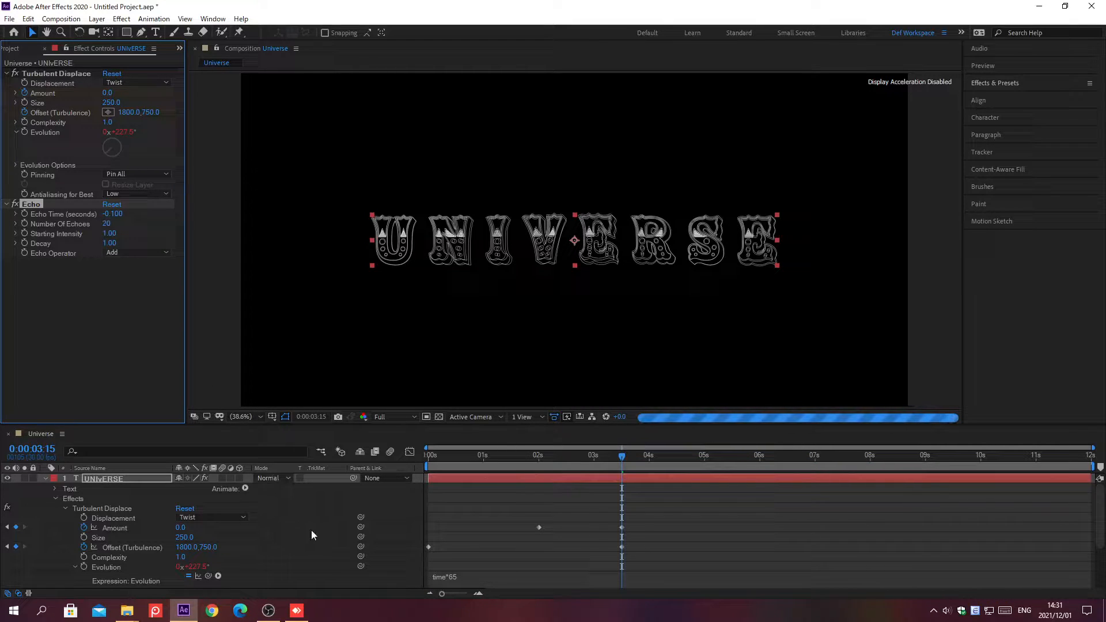
Enable motion blur and make the UNIvERSE text layer a 3D layer.
left_click(223, 478)
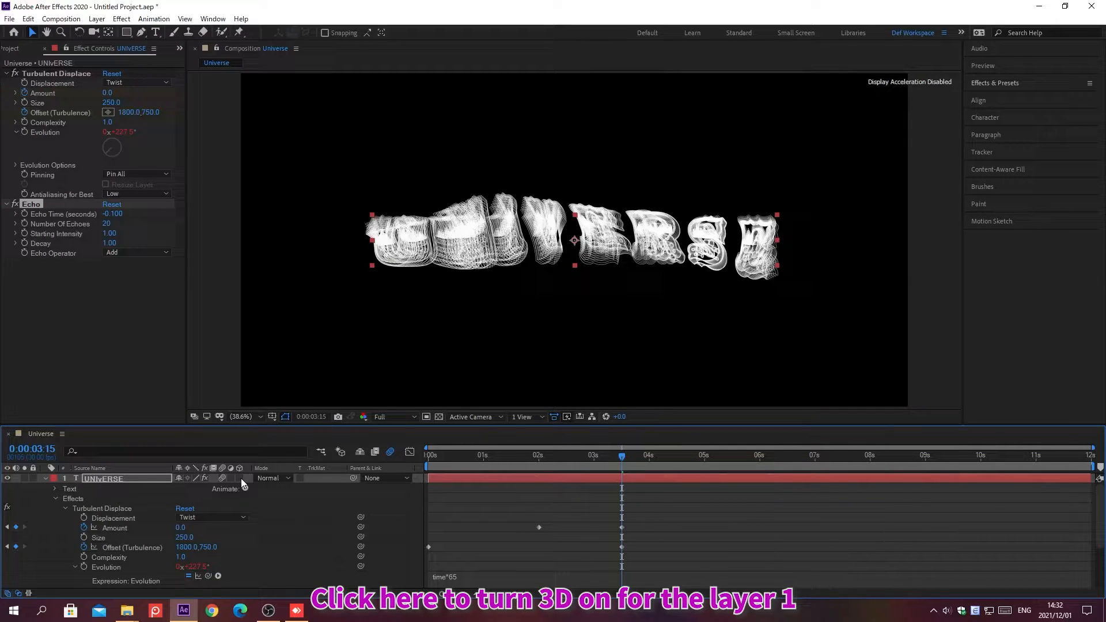
left_click(239, 478)
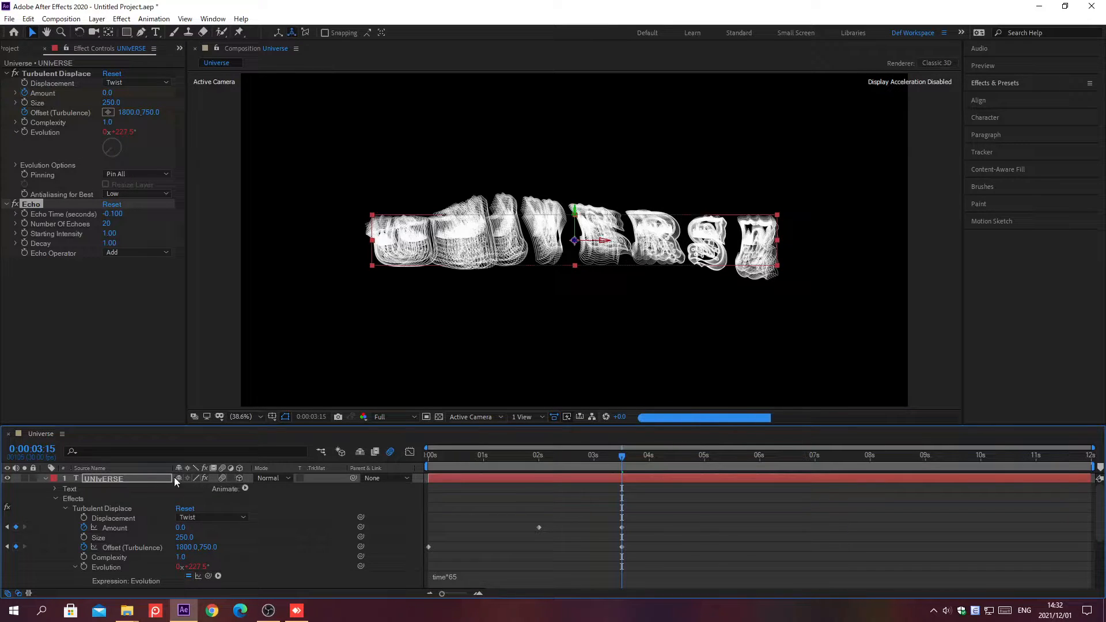
Reveal the UNIvERSE layer's Position, go to 0;00;01;00 and create a Position keyframe there.
left_click(142, 476)
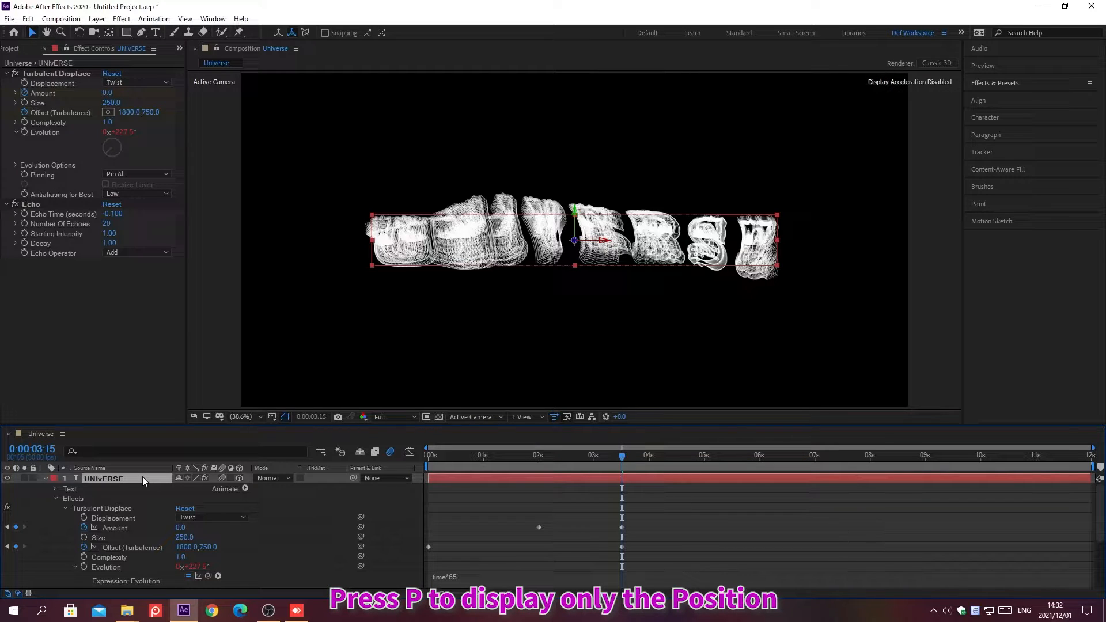
key("p")
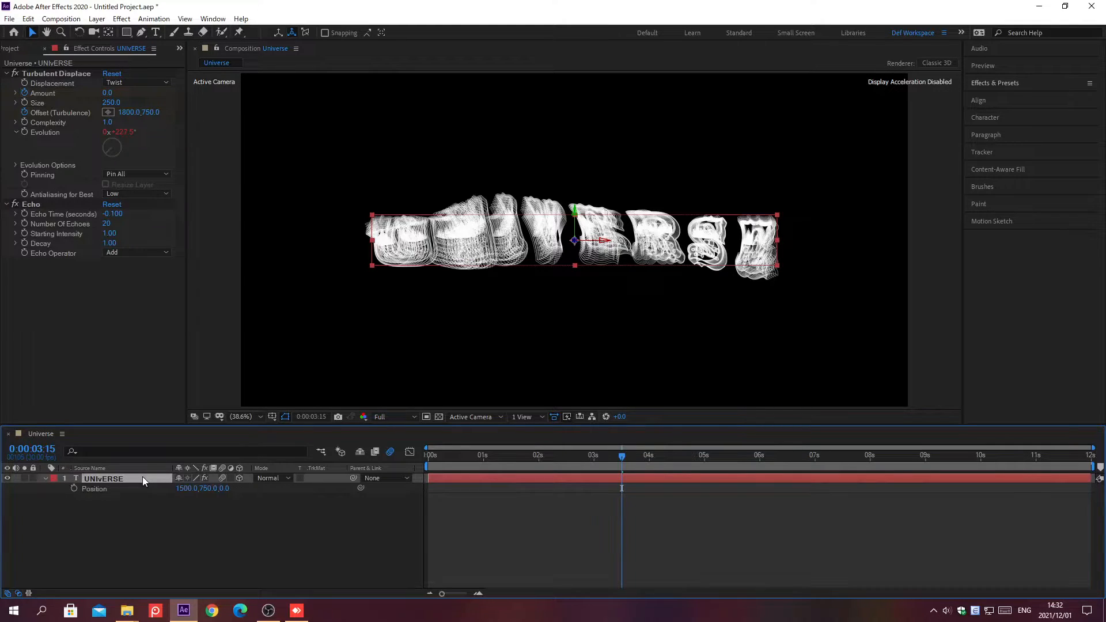
key("alt+shift+j")
type("0;00;01")
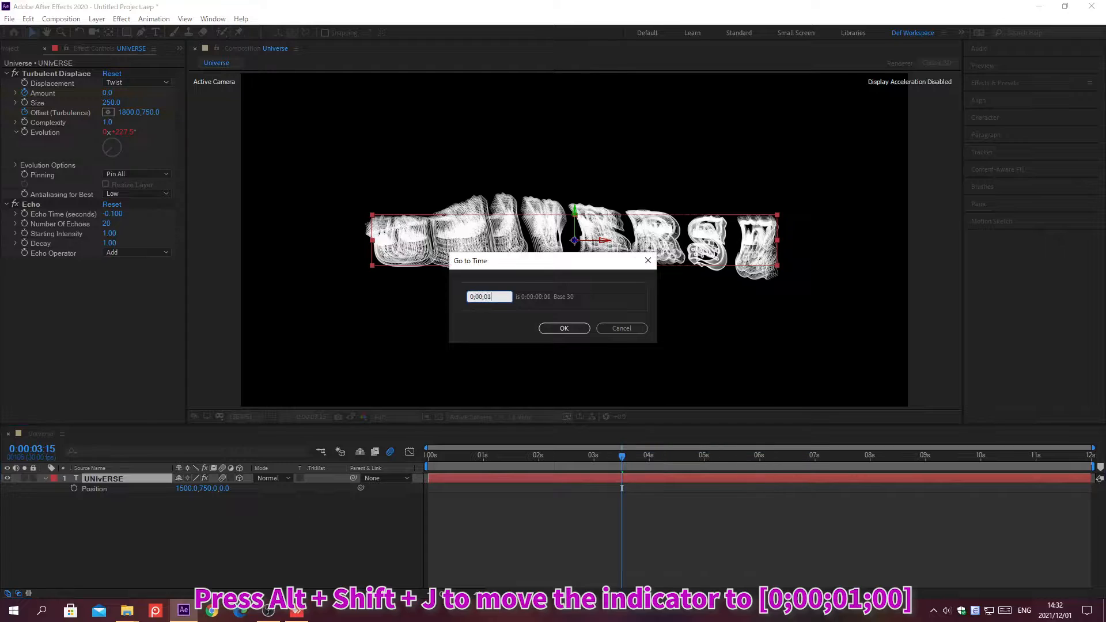
type(";00")
key("Return")
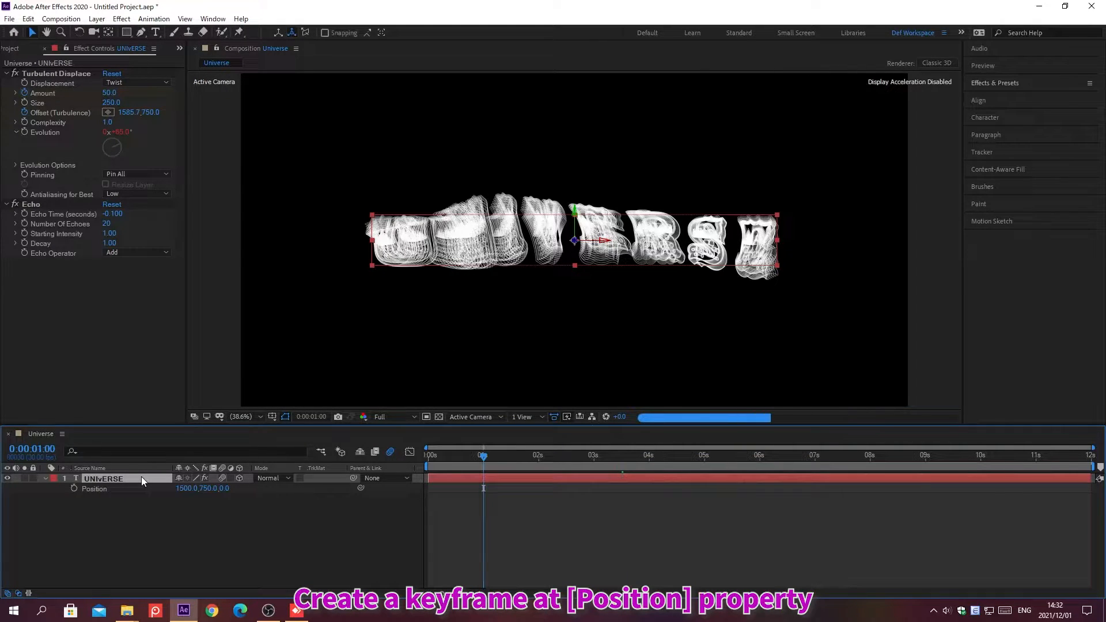
left_click(73, 489)
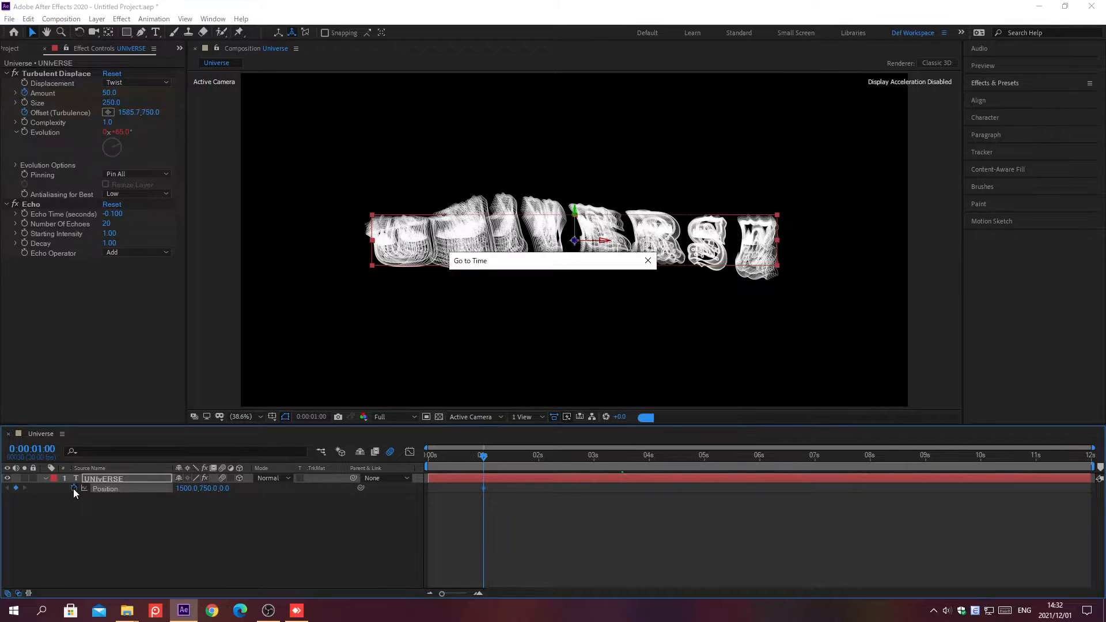
Go to 0;00;00;00 and set the layer's Position to X 960, Y 540 and Z -4234 pixels.
type("00;00;00")
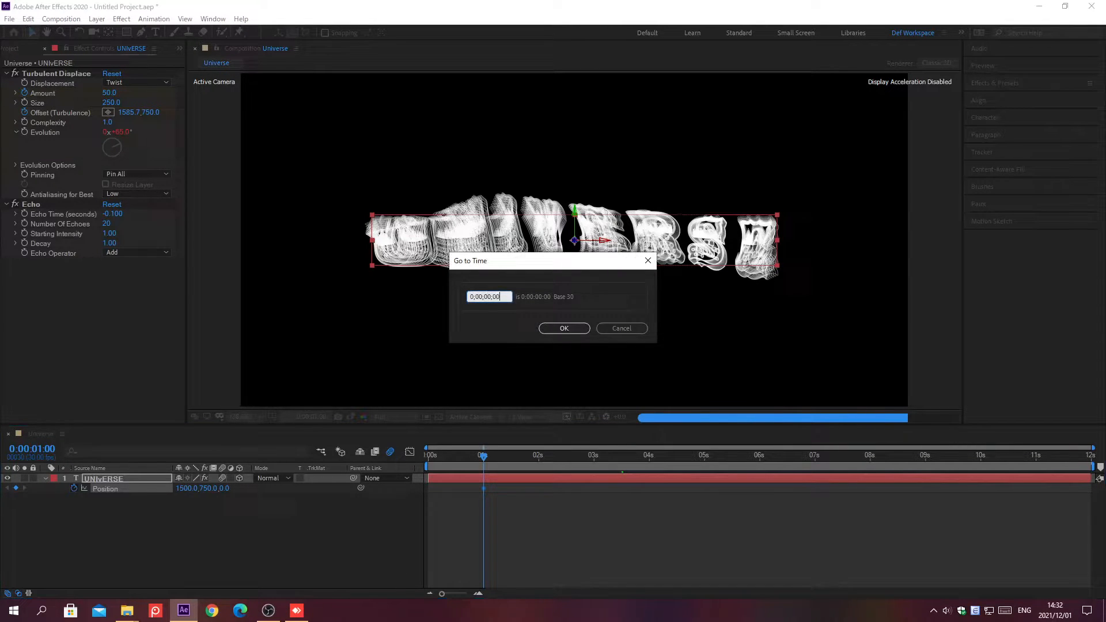
key("Return")
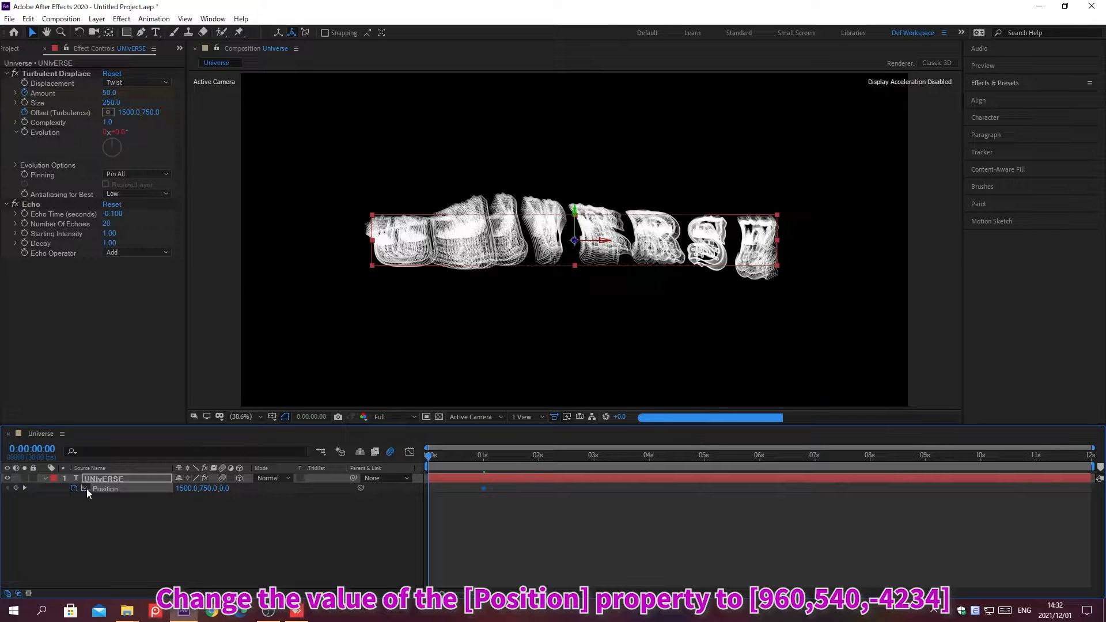
right_click(106, 489)
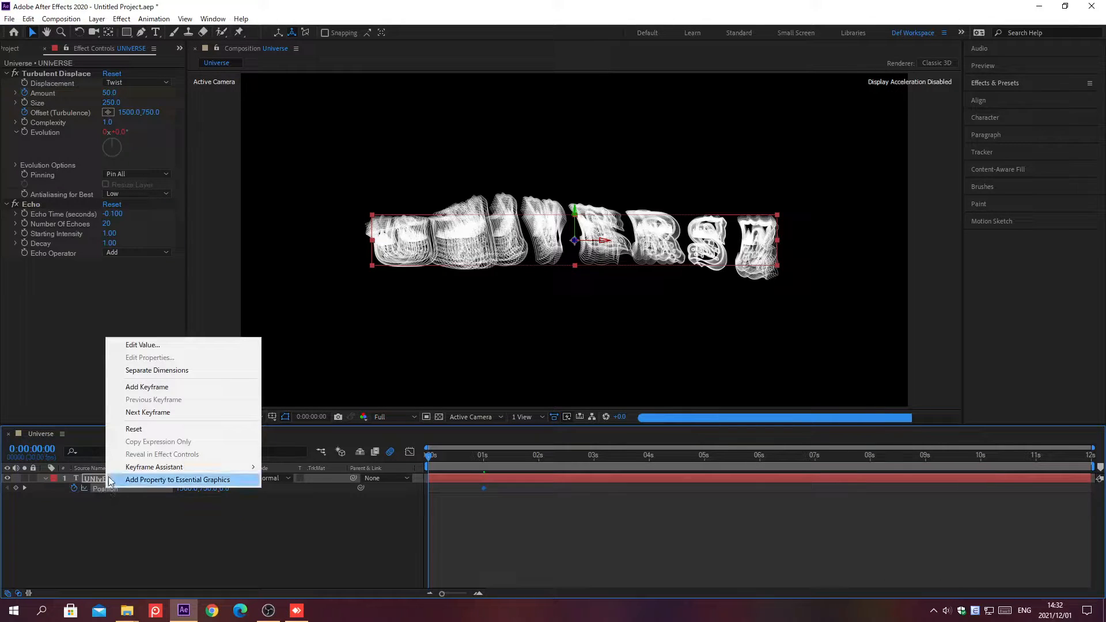
left_click(141, 345)
type("960")
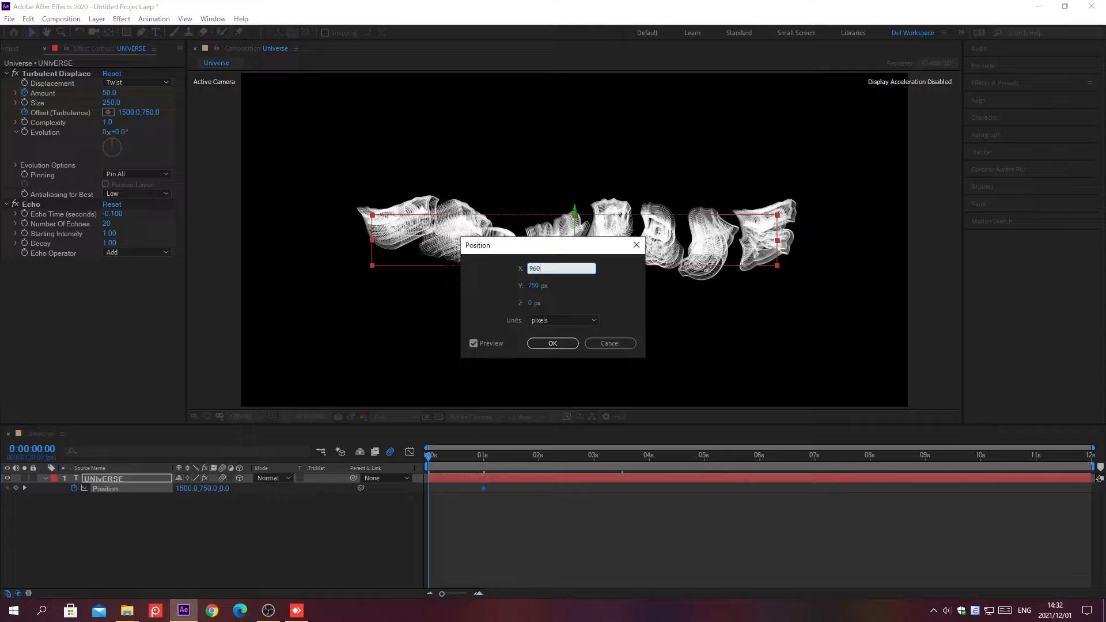
key("Tab")
type("54")
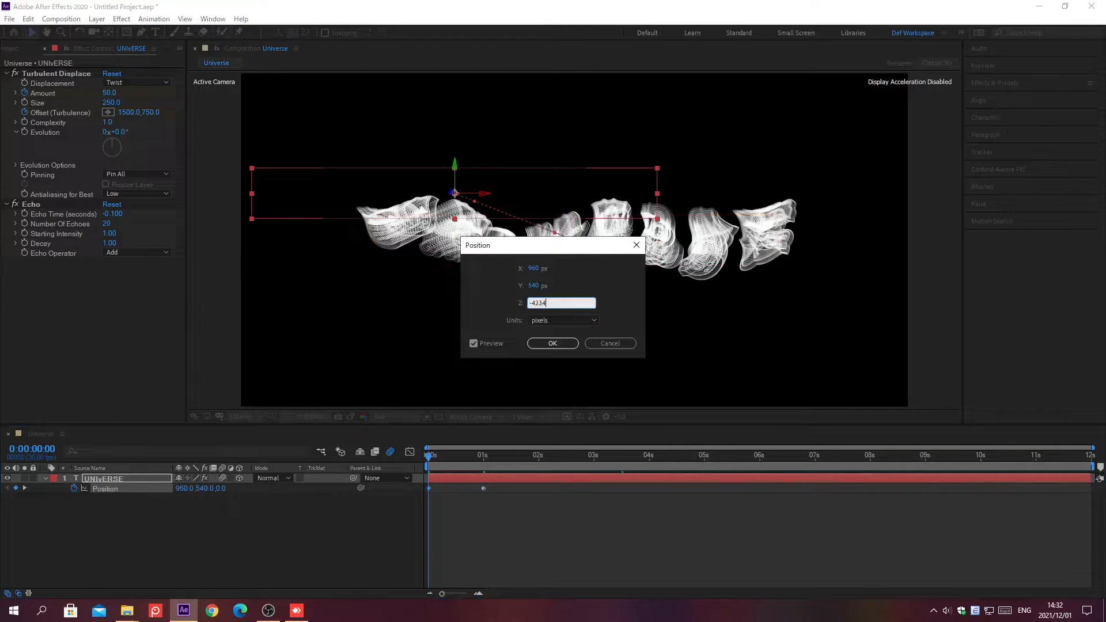
key("Return")
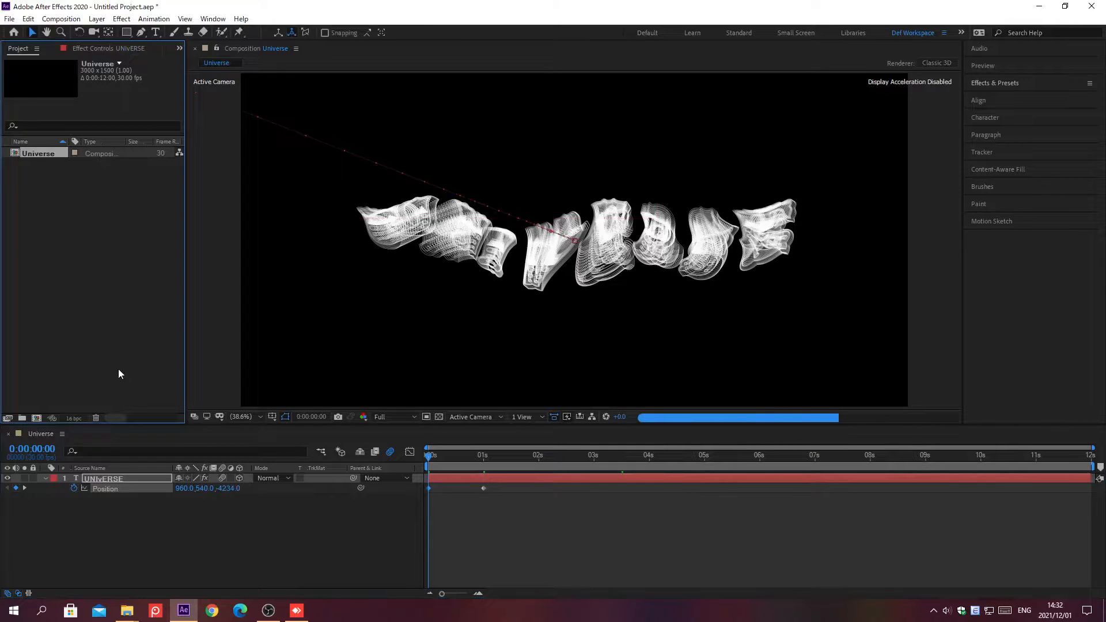
Collapse the UNIvERSE layer's properties and duplicate the layer twice.
left_click(45, 479)
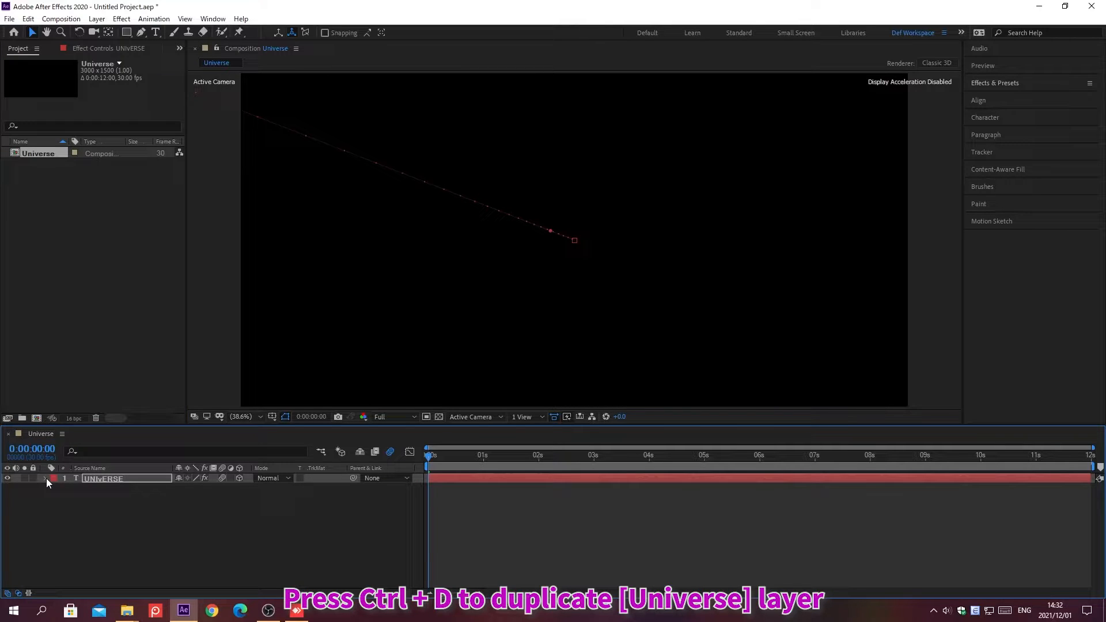
key("ctrl+d")
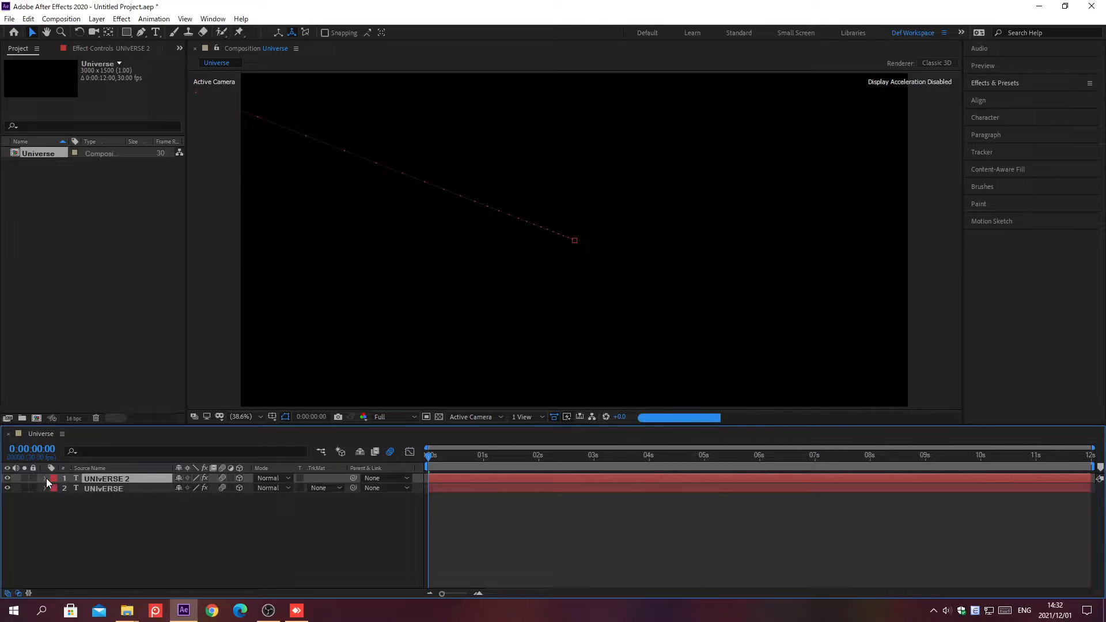
key("ctrl+d")
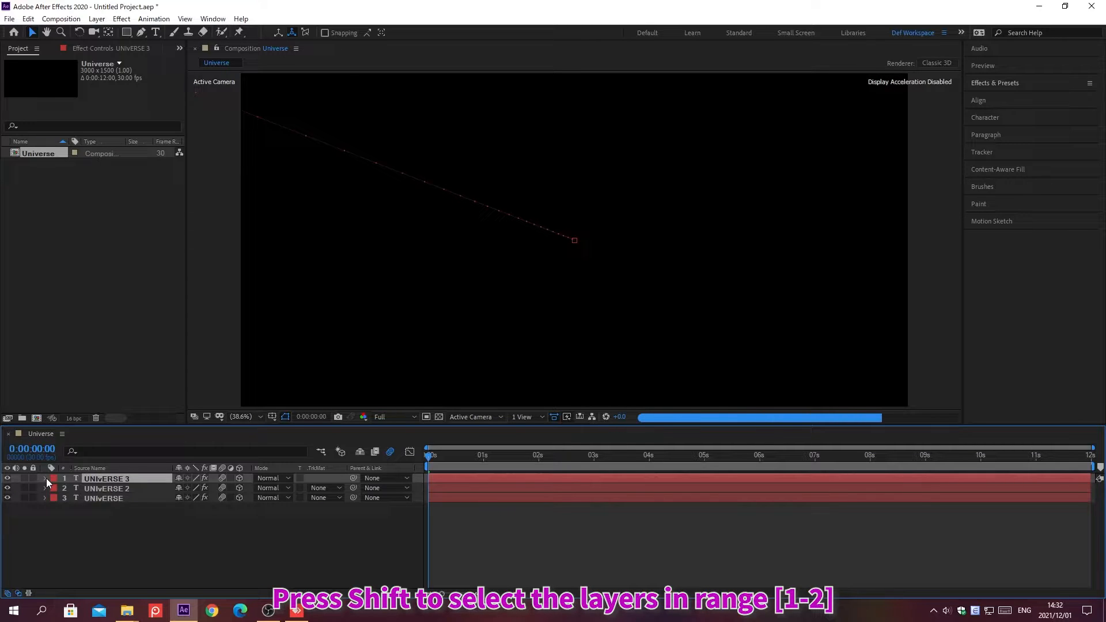
Trim the start of the UNIvERSE 3 and UNIvERSE 2 layers to 0;00;05;15.
key("ctrl+shift+a")
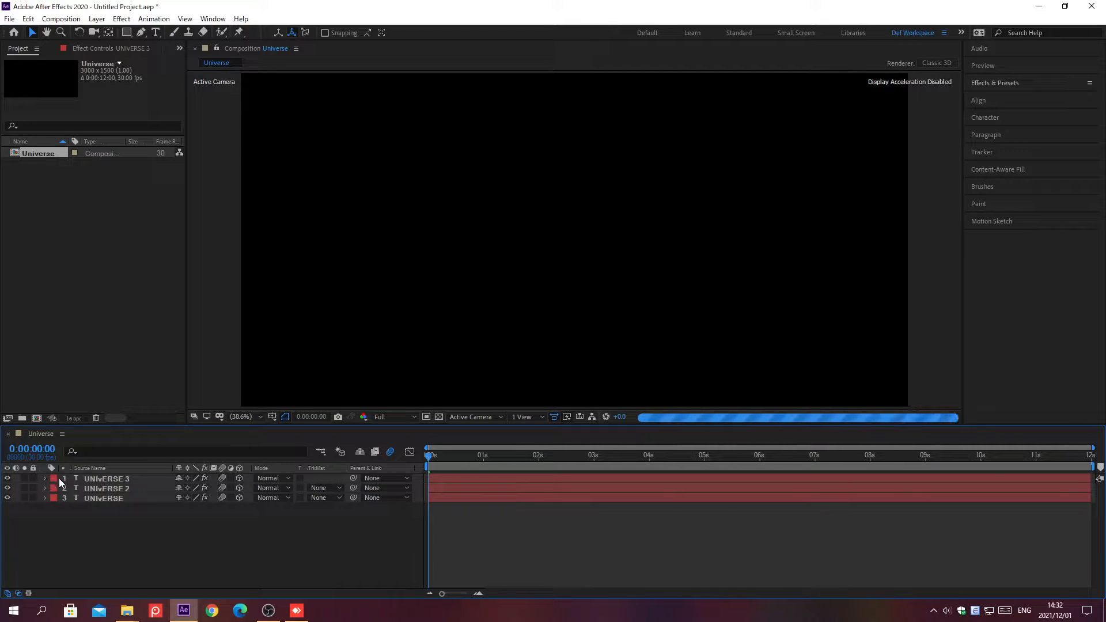
left_click(98, 478)
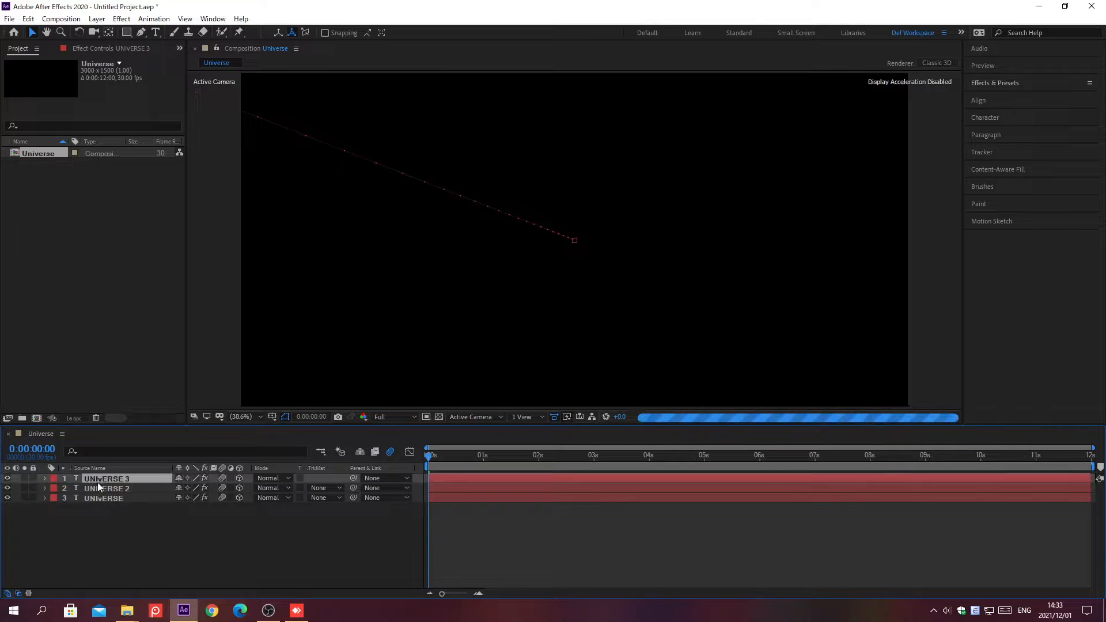
left_click(97, 488, "ctrl")
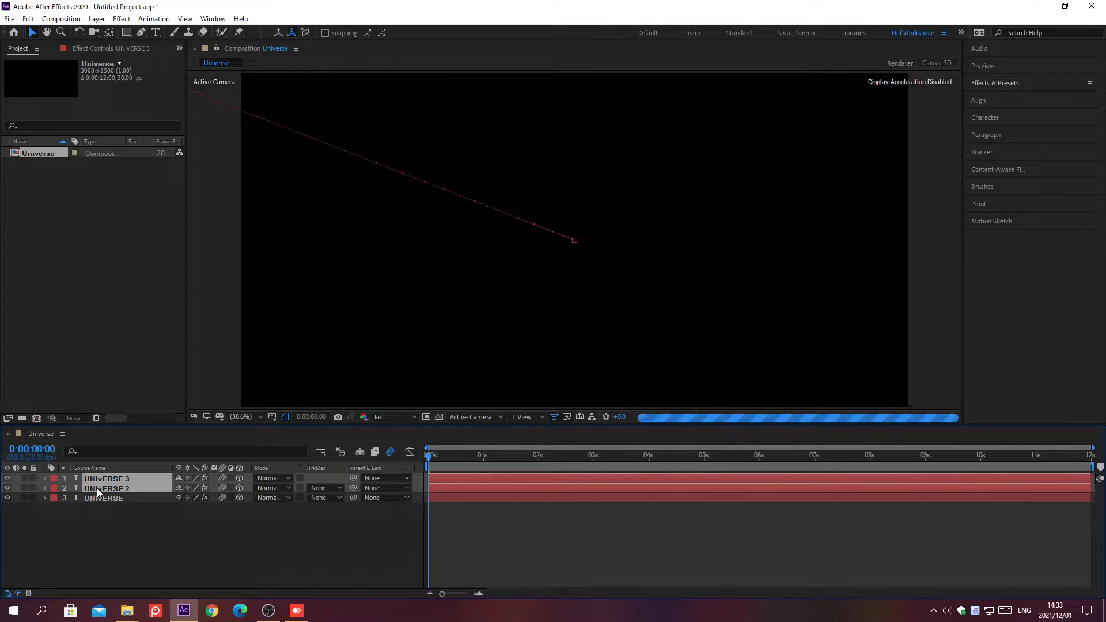
key("alt+shift+j")
type("0")
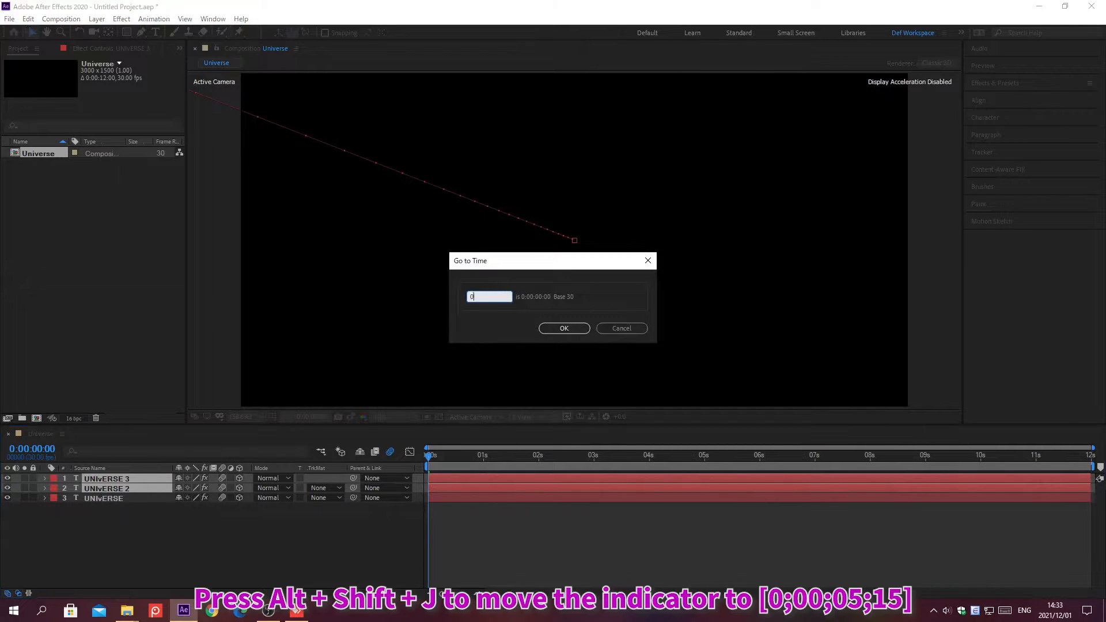
type(";00;05;15")
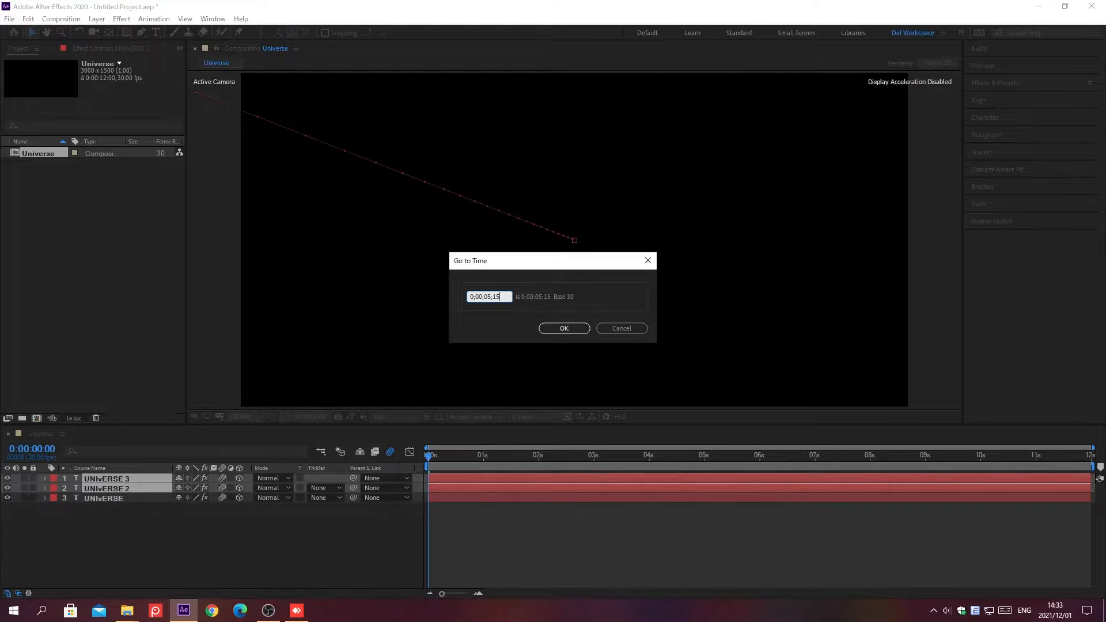
key("Return")
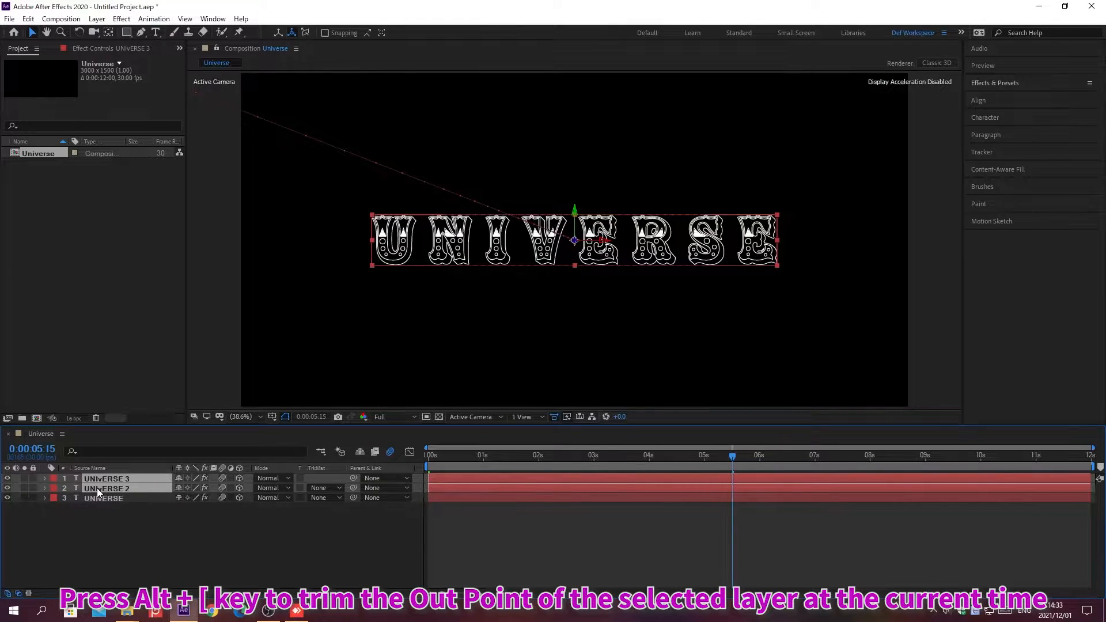
key("alt+bracketleft")
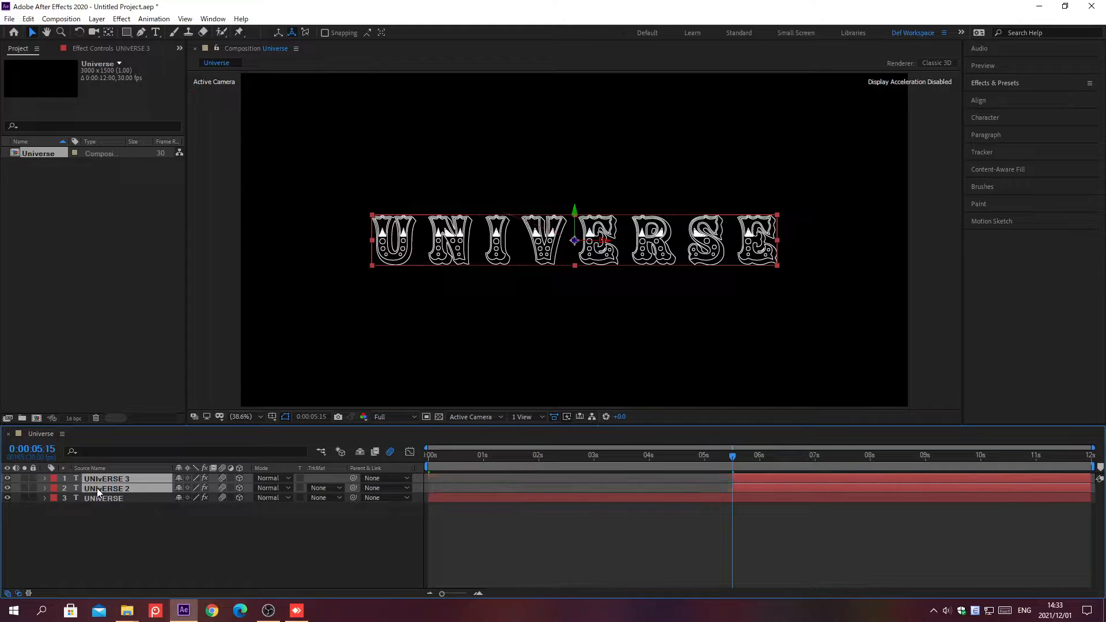
Trim the end of the UNIvERSE 3 and UNIvERSE 2 layers to 0;00;08;00 and deselect them.
key("alt+shift+j")
type("0;")
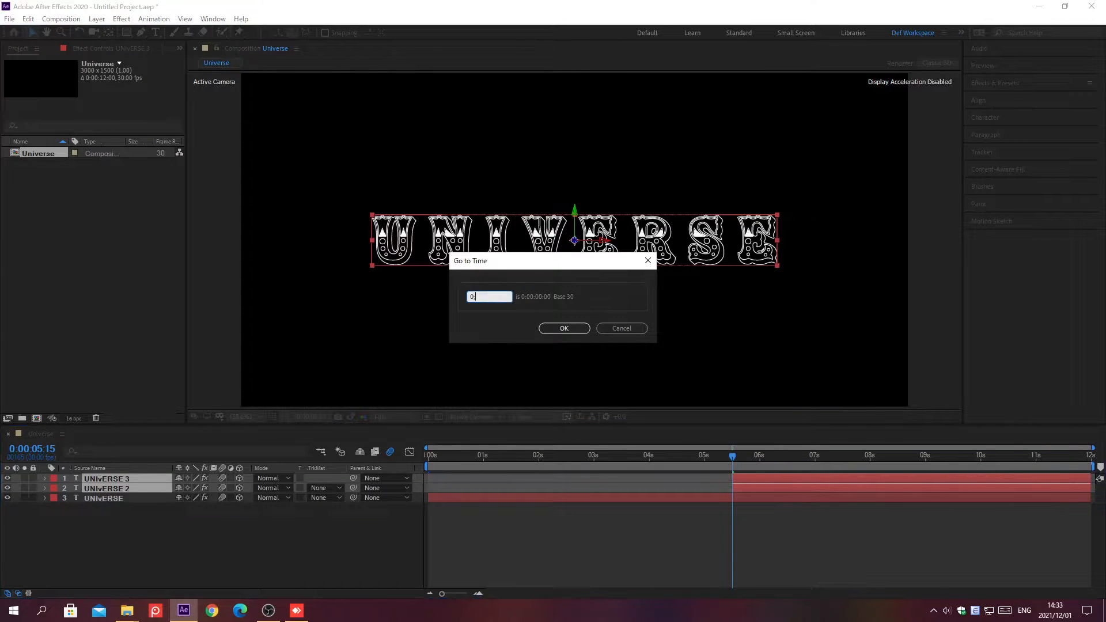
type("00;08;00")
key("Return")
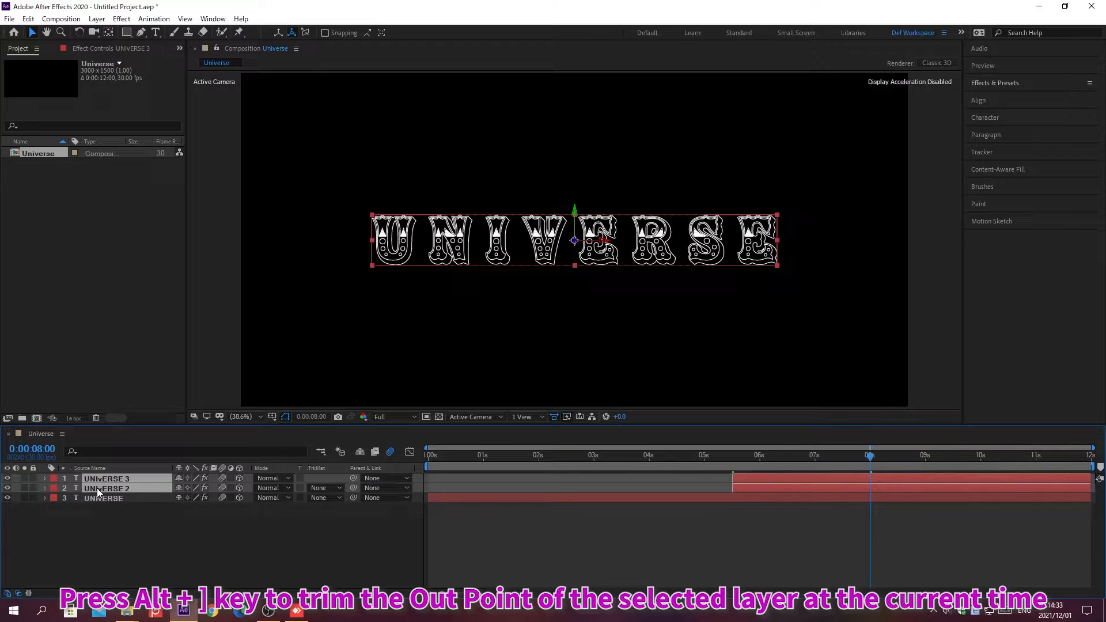
key("alt+bracketright")
key("F2")
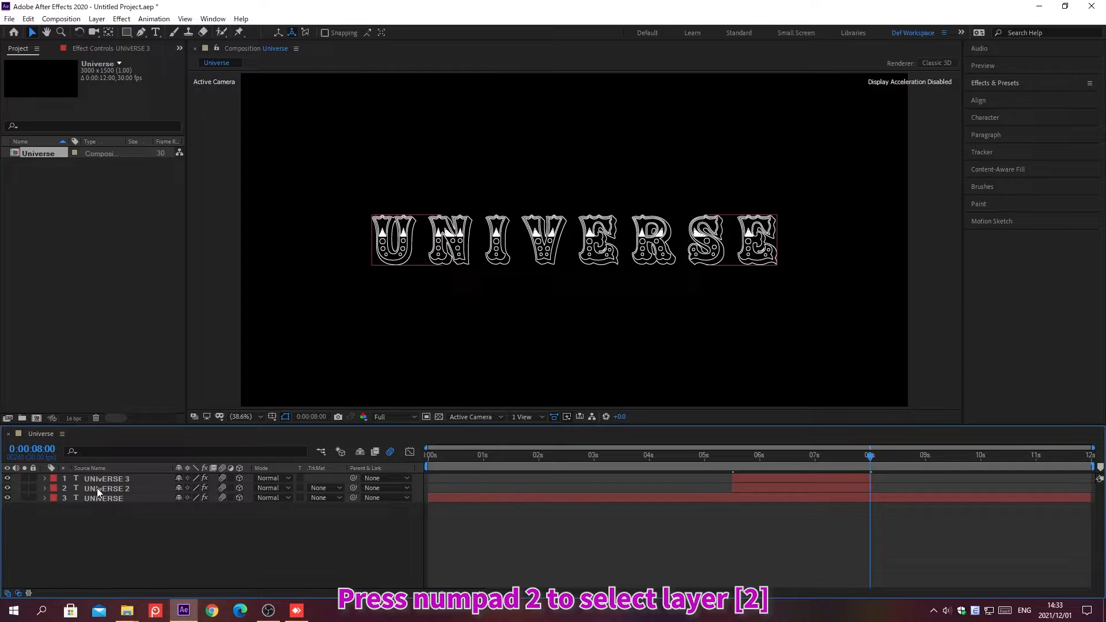
Find the Fast Box Blur effect and apply it to the UNIvERSE 2 layer.
key("KP_2")
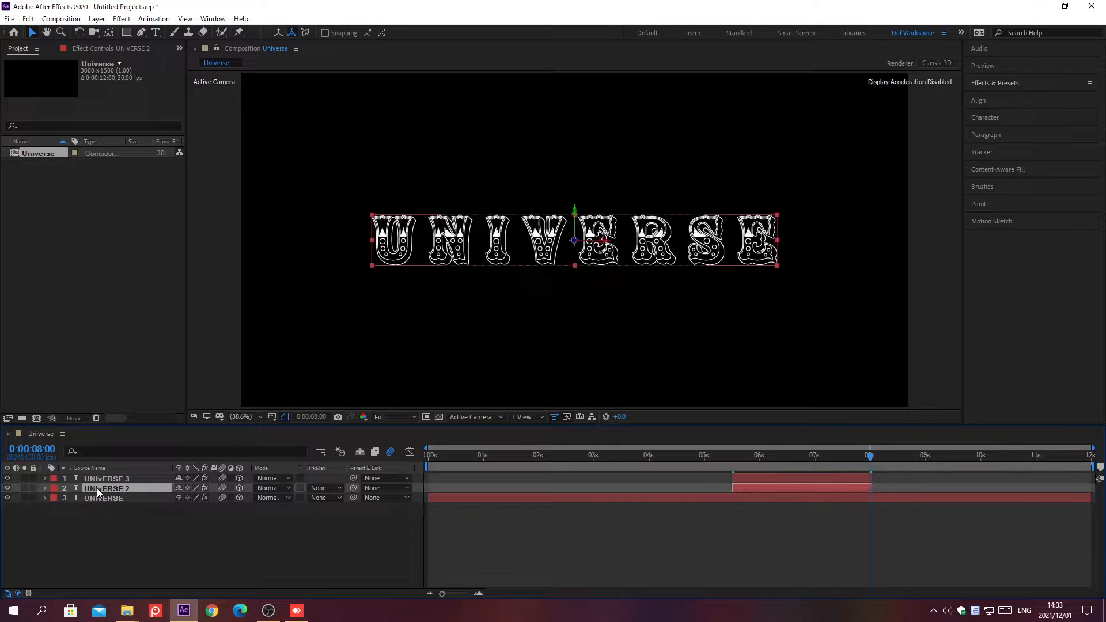
left_click(995, 82)
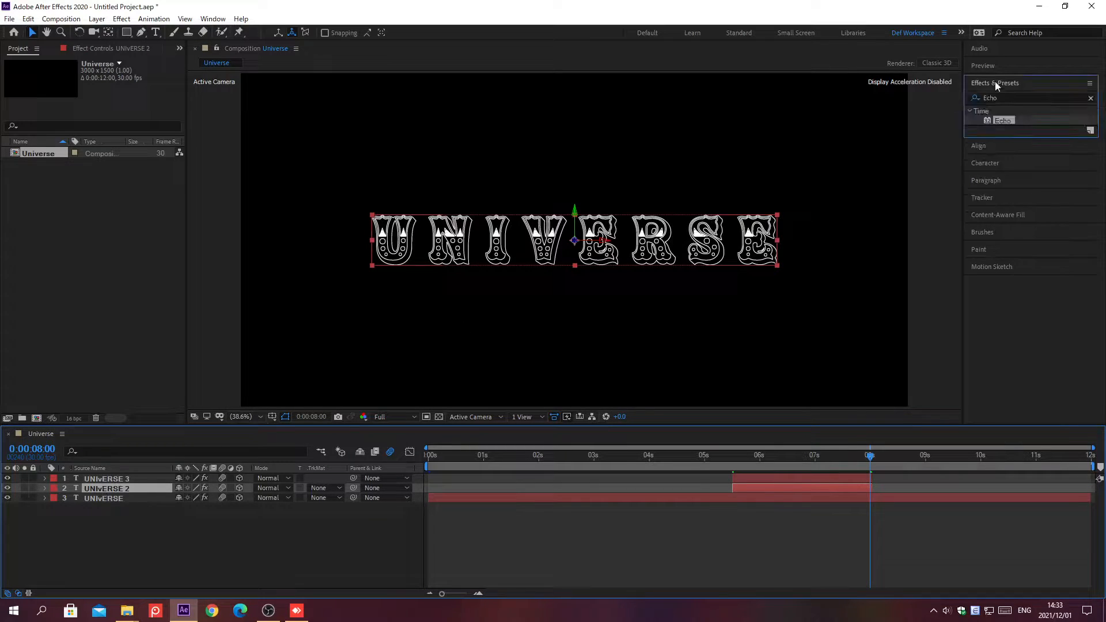
left_click(1090, 98)
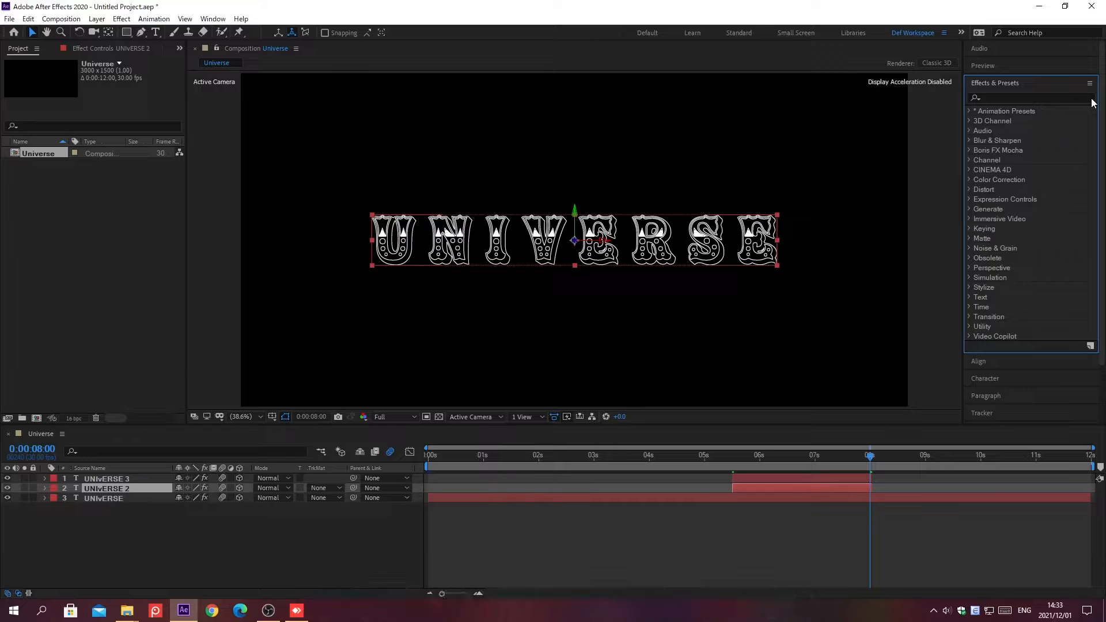
left_click(1000, 96)
type("Fast B")
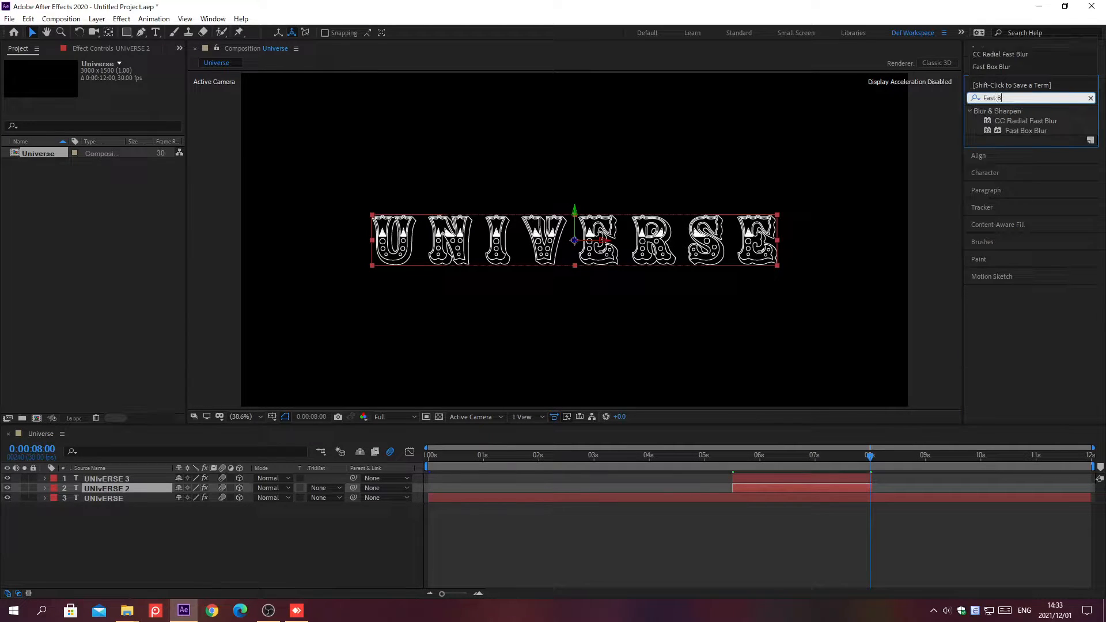
type("ox Blur")
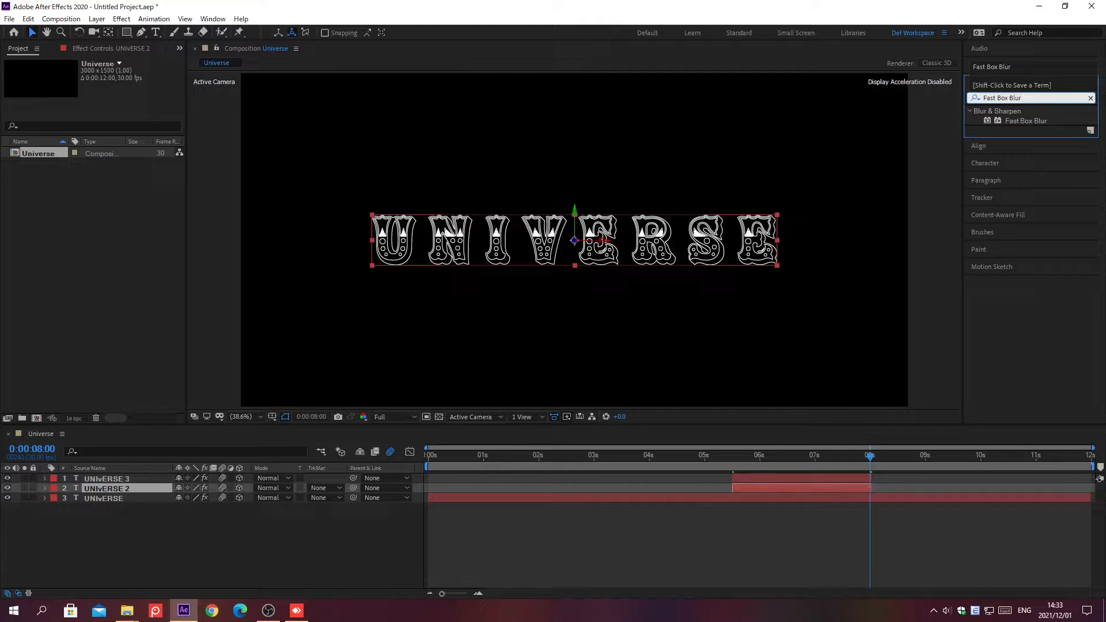
double_click(1026, 120)
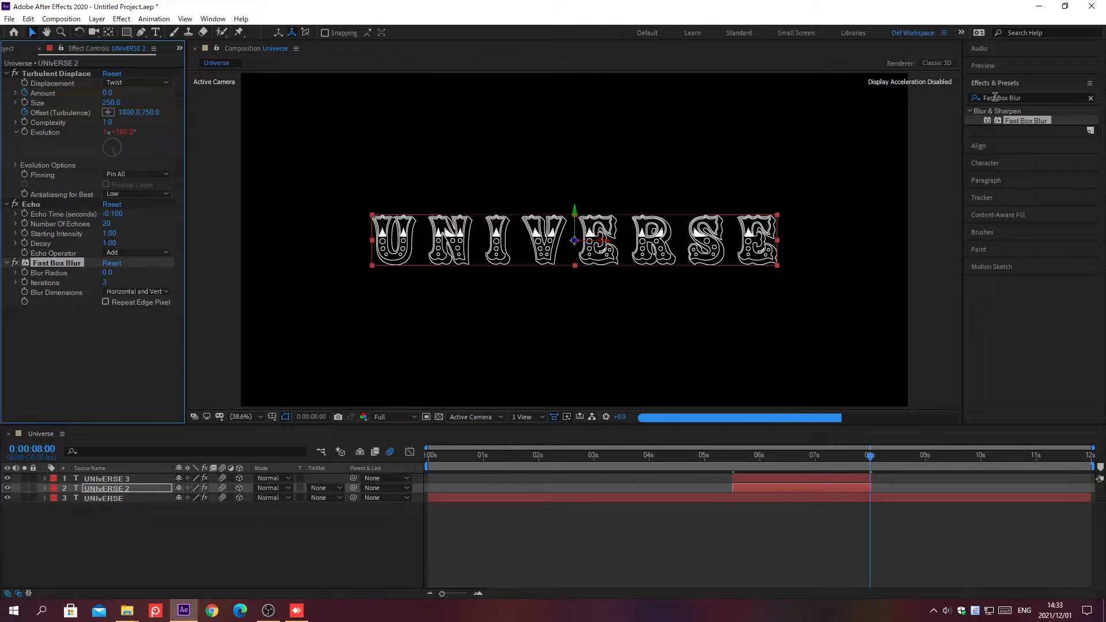
left_click(995, 83)
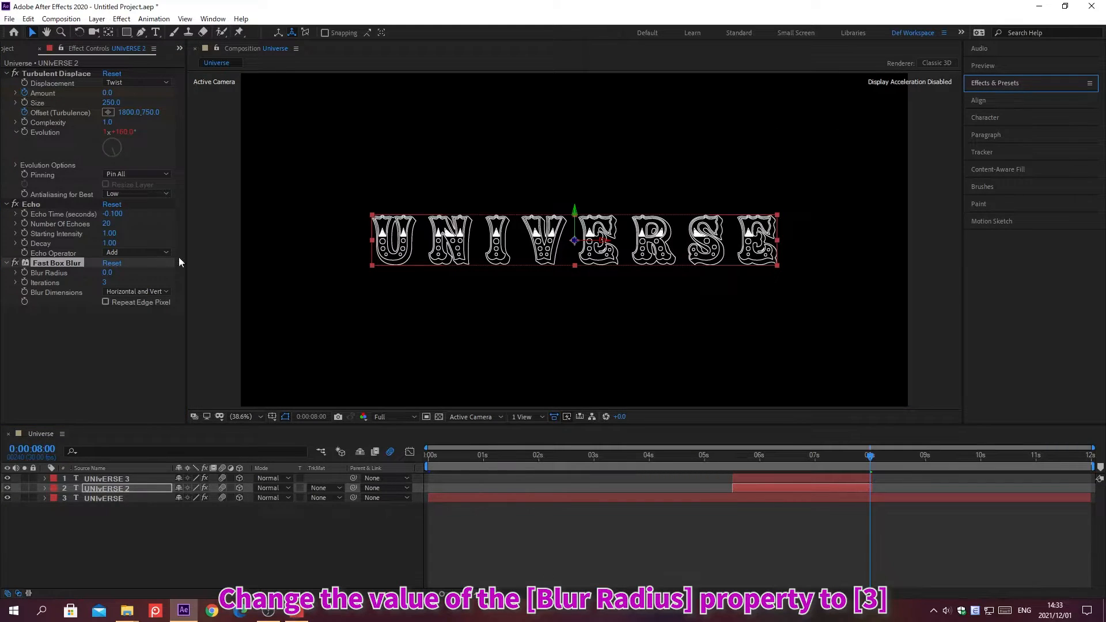
Set the Fast Box Blur's Blur Radius to 3 on the UNIvERSE 2 layer.
left_click(107, 272)
type("3")
key("Return")
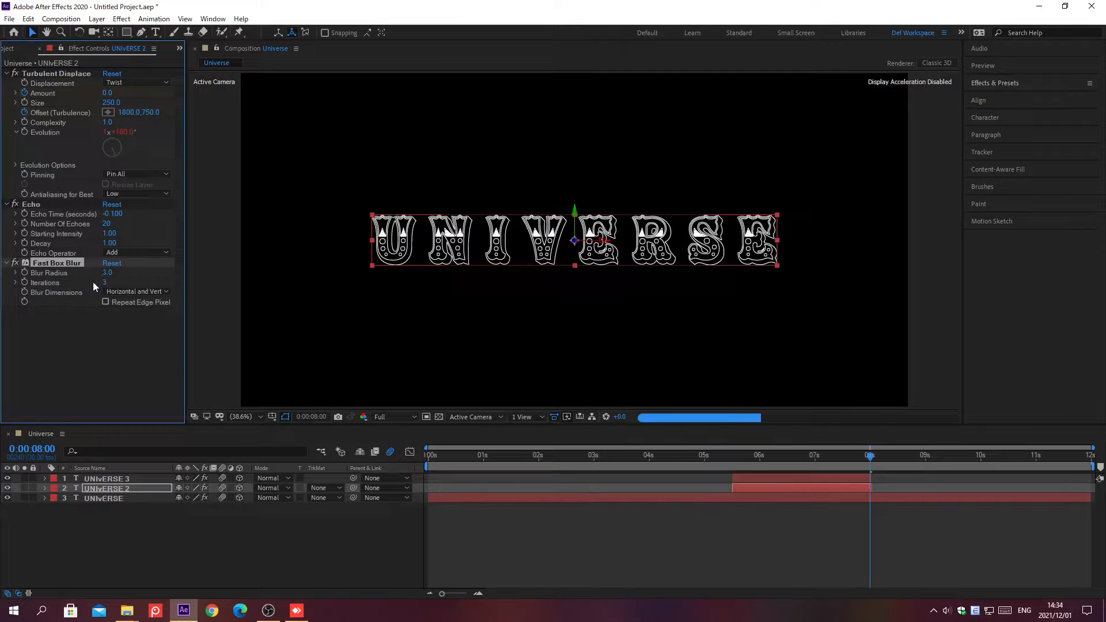
left_click(64, 325)
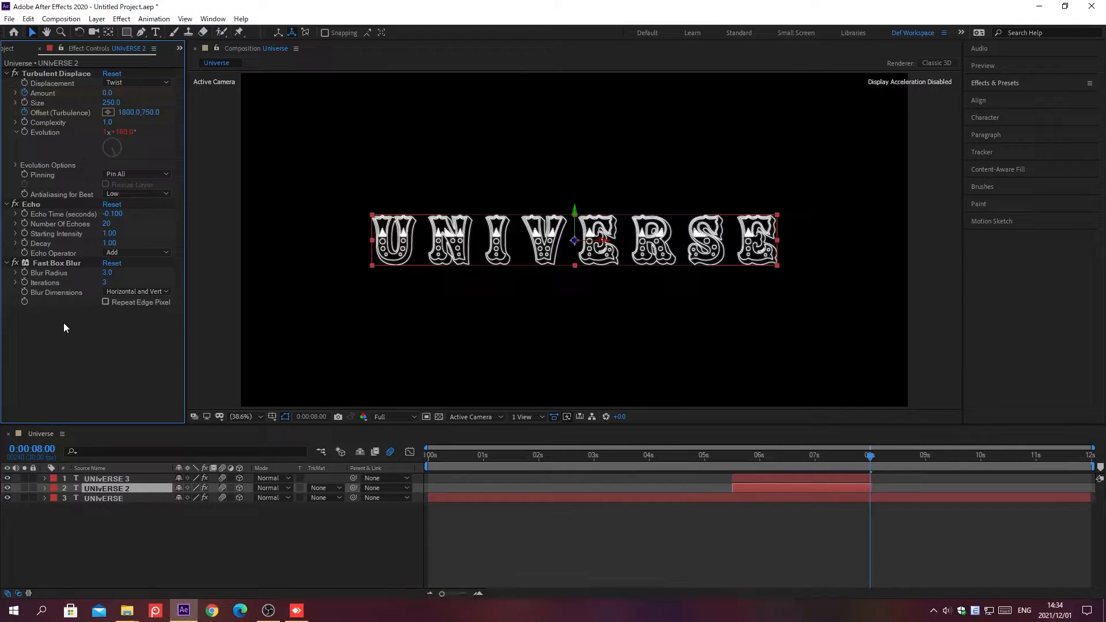
Paste the Fast Box Blur effect onto the UNIvERSE 3 layer and duplicate that layer.
left_click(143, 480)
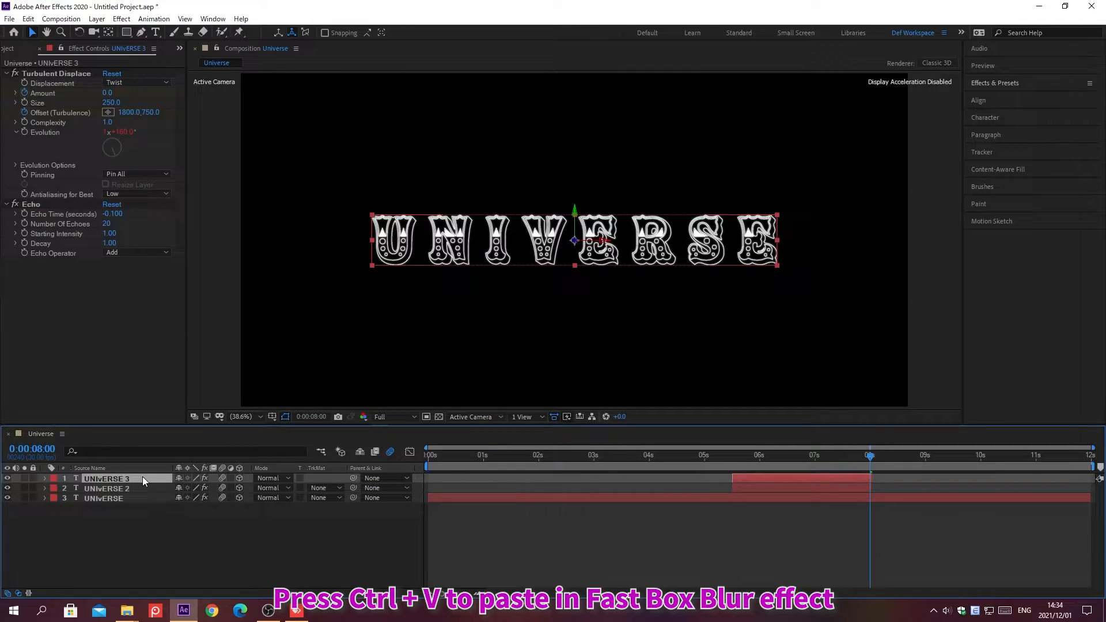
key("ctrl+v")
key("ctrl+d")
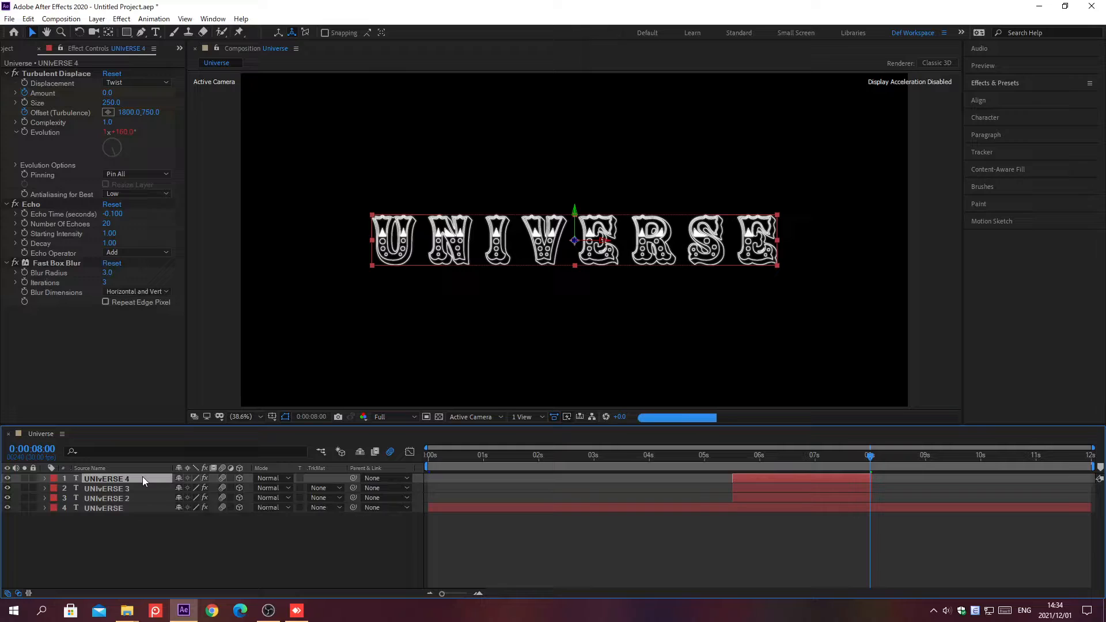
Find the CC Radial Fast Blur effect and apply it to the UNIvERSE 4 layer.
left_click(994, 83)
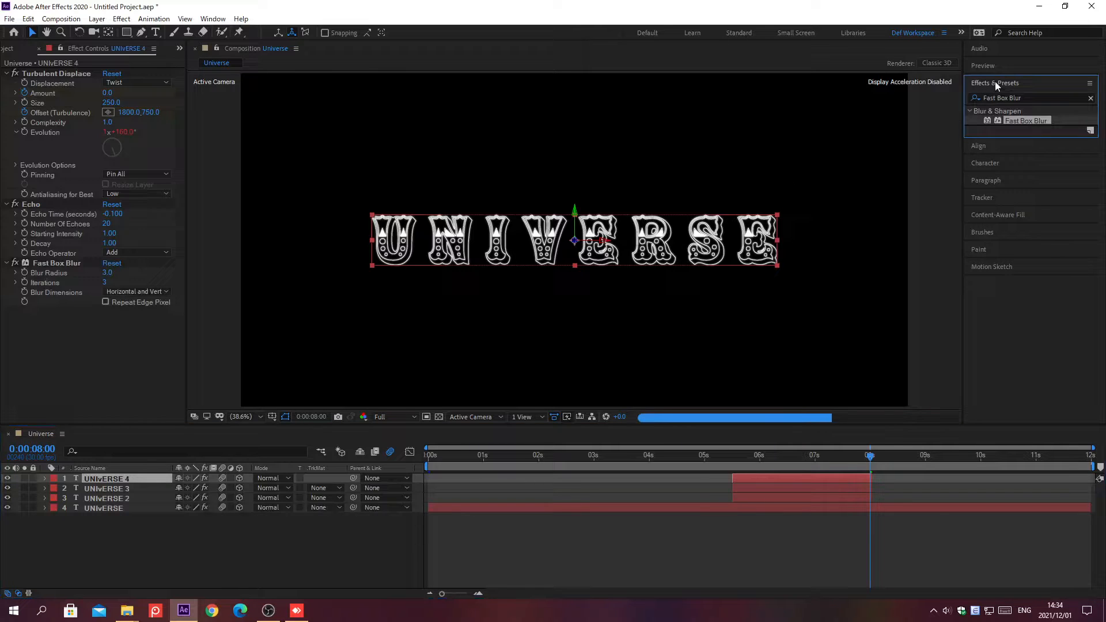
left_click(1091, 98)
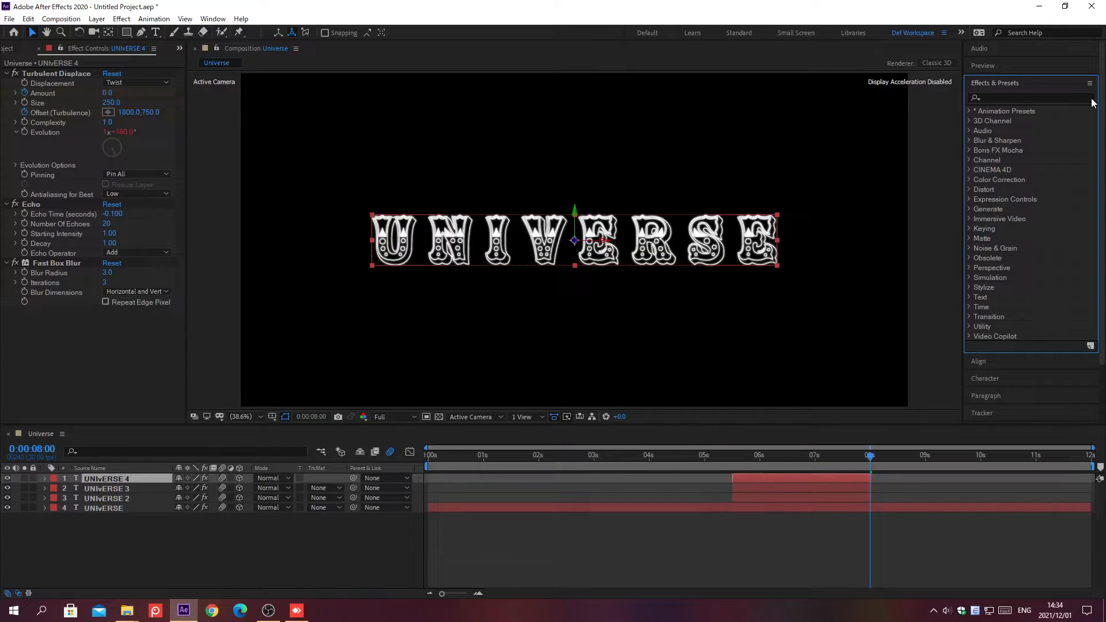
left_click(996, 97)
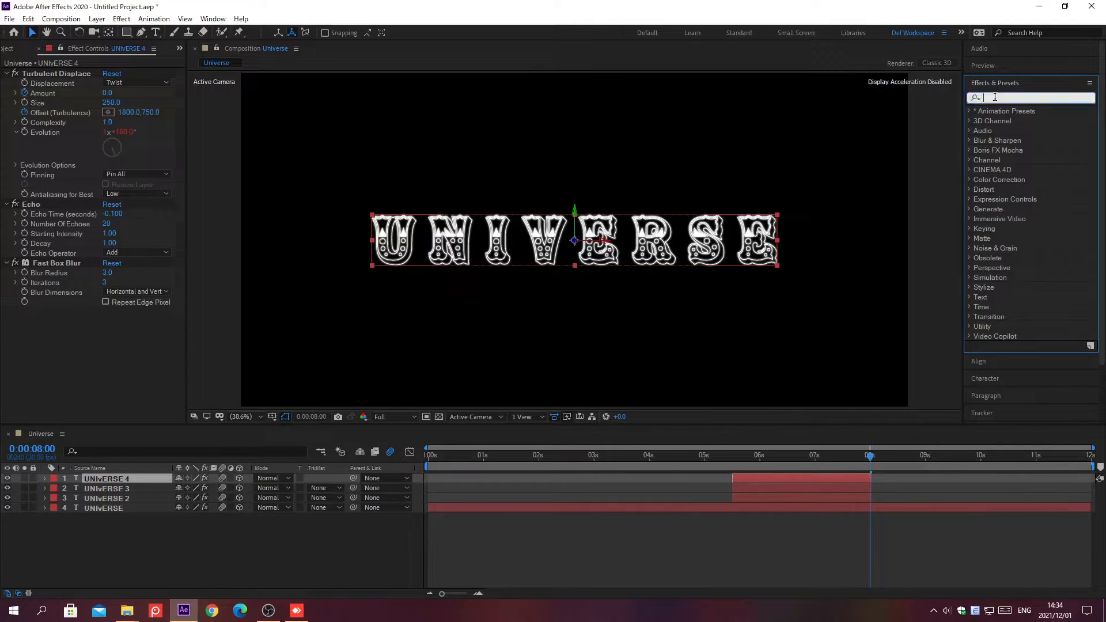
type("CC Radial")
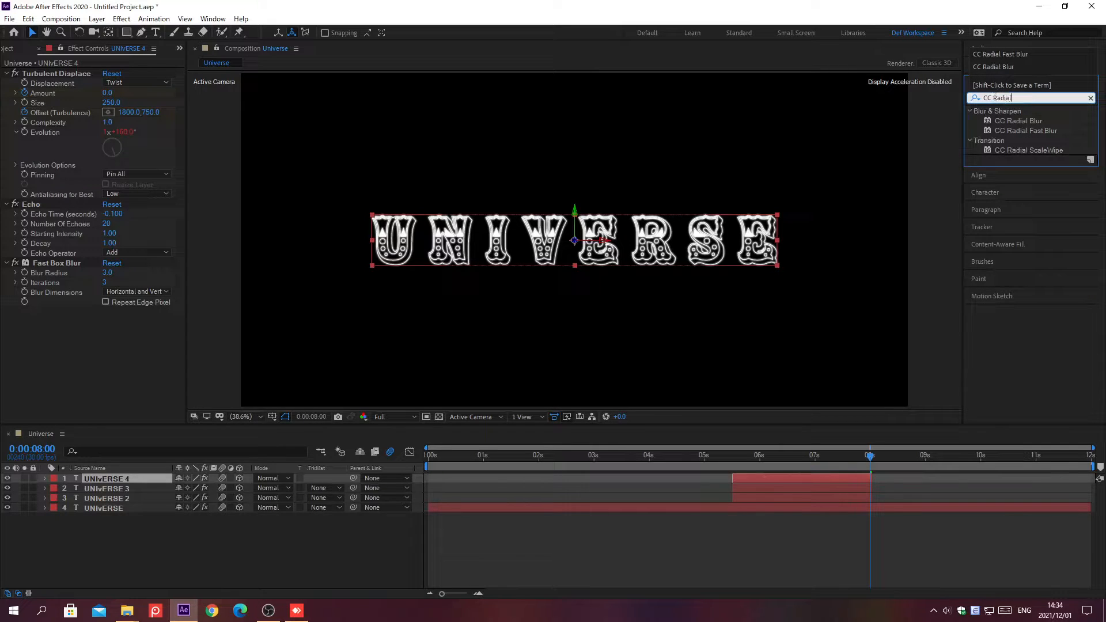
type(" Fast Blur")
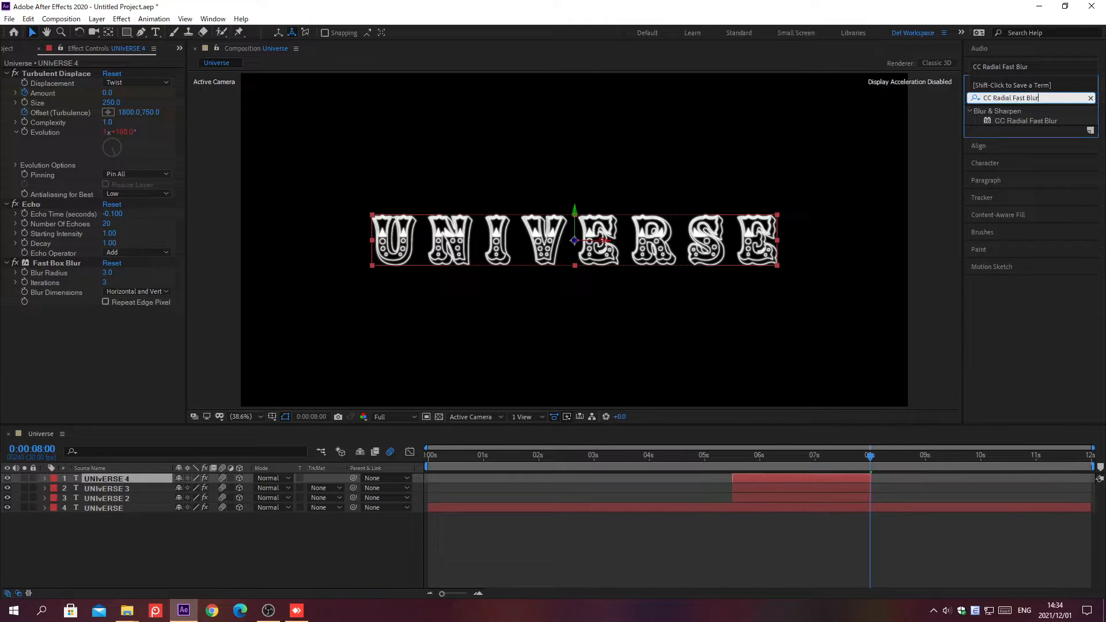
key("Return")
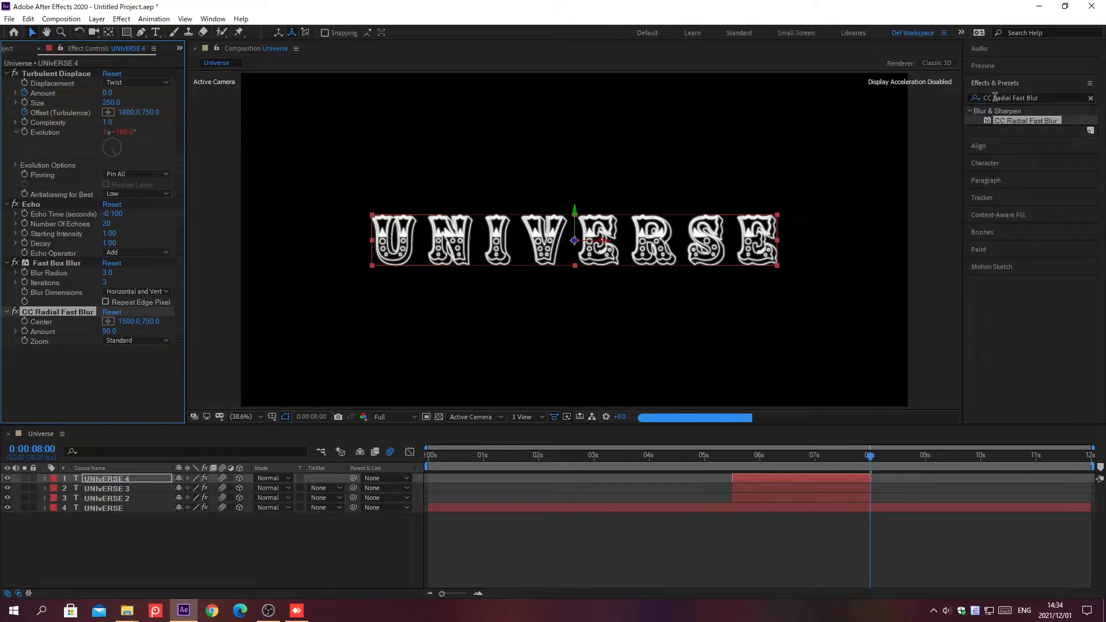
left_click(995, 83)
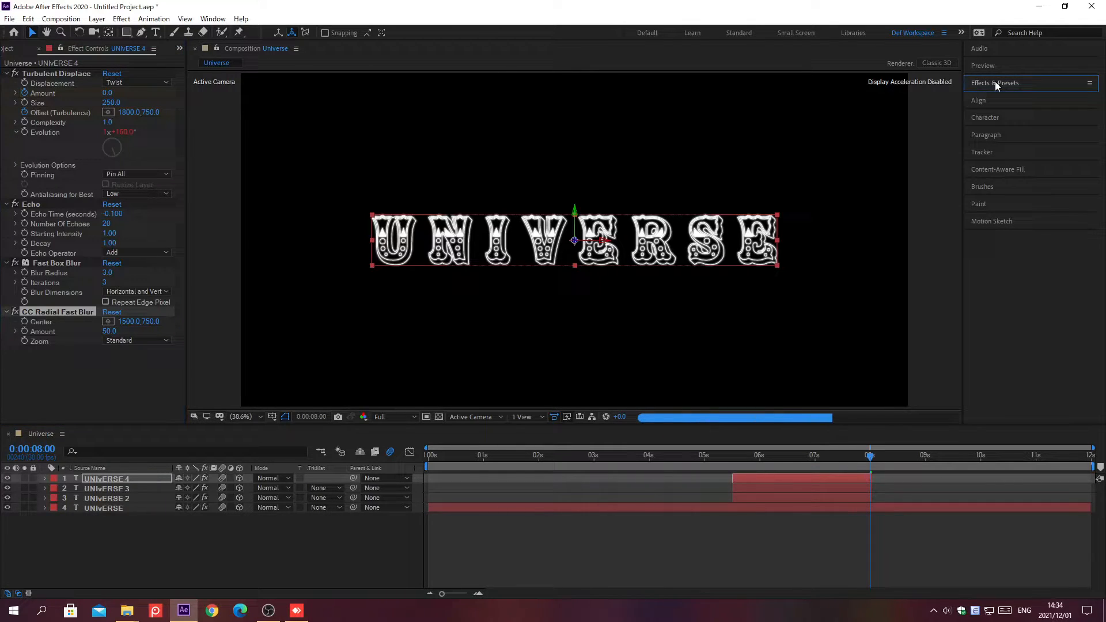
Collapse the Turbulent Displace and Echo settings of the UNIvERSE 4 layer.
left_click(55, 379)
key("grave")
key("Down")
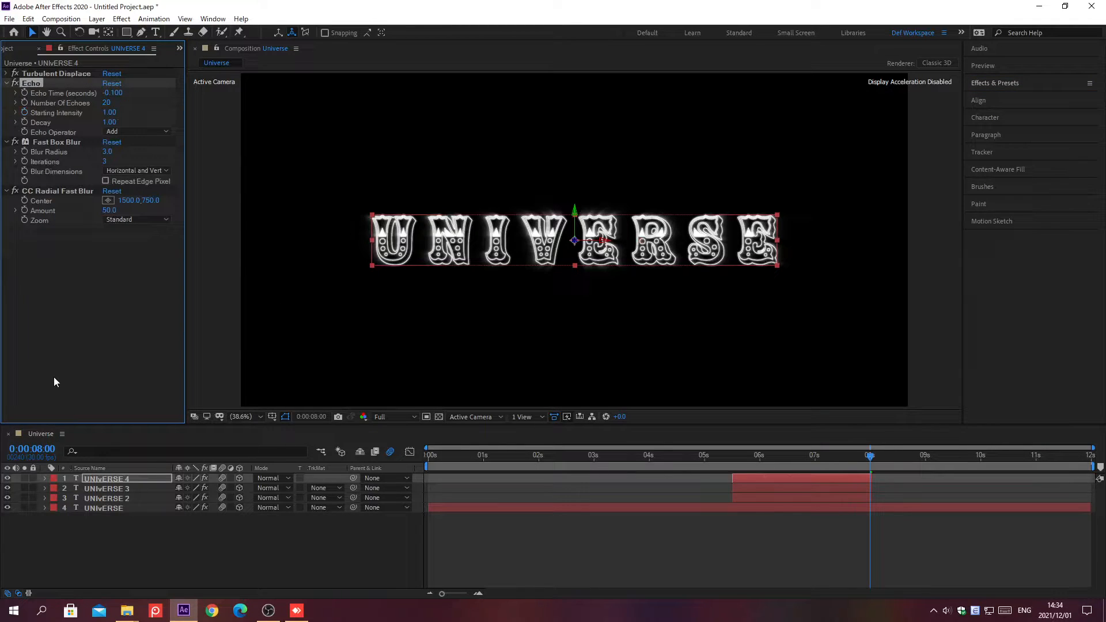
key("grave")
Go to 0;00;05;15 and set the CC Radial Fast Blur's Zoom to Brightest.
key("alt+shift+j")
type("0;00;05;15")
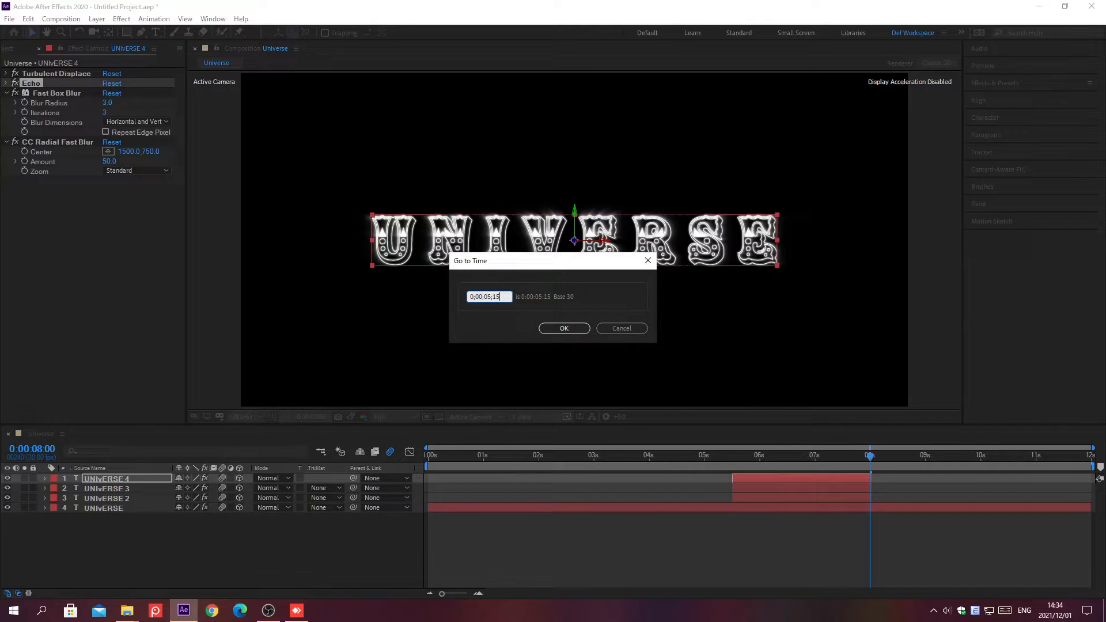
key("Return")
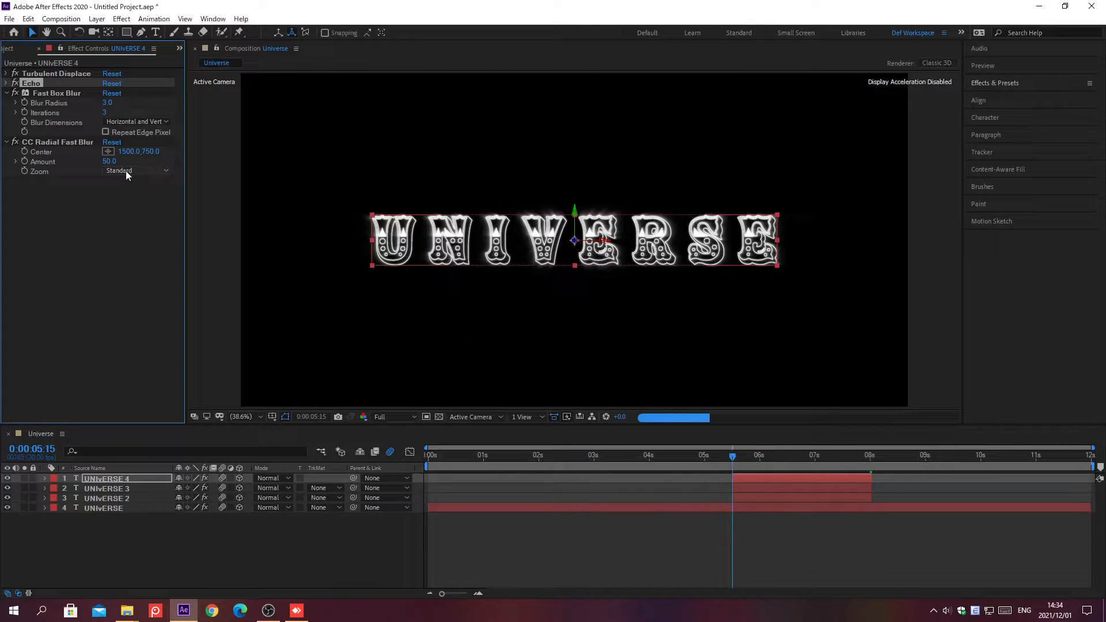
left_click(126, 171)
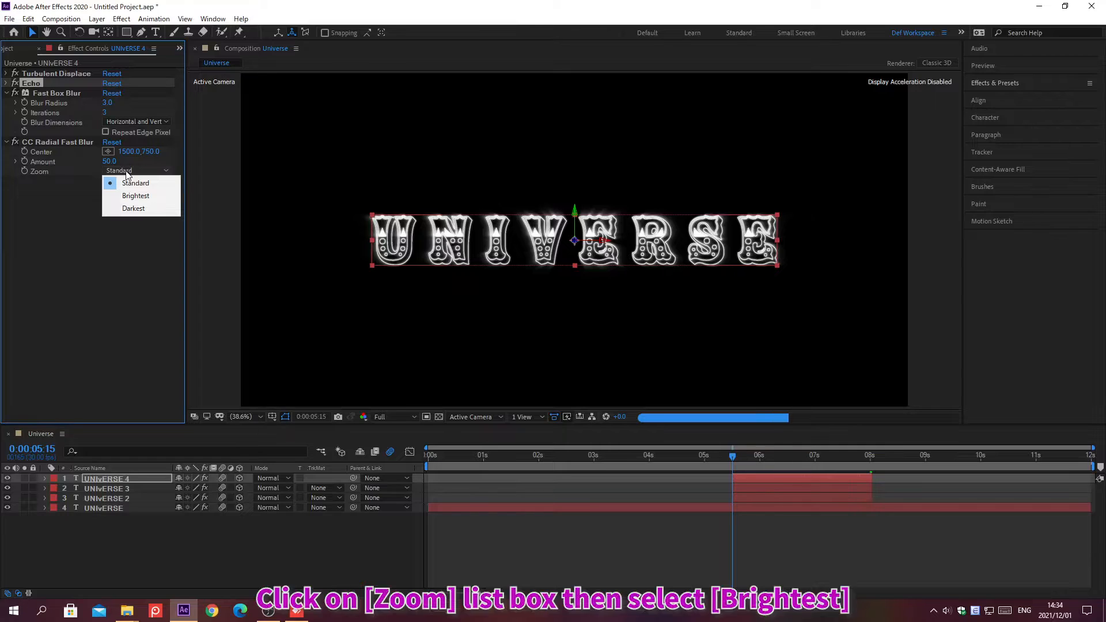
left_click(136, 195)
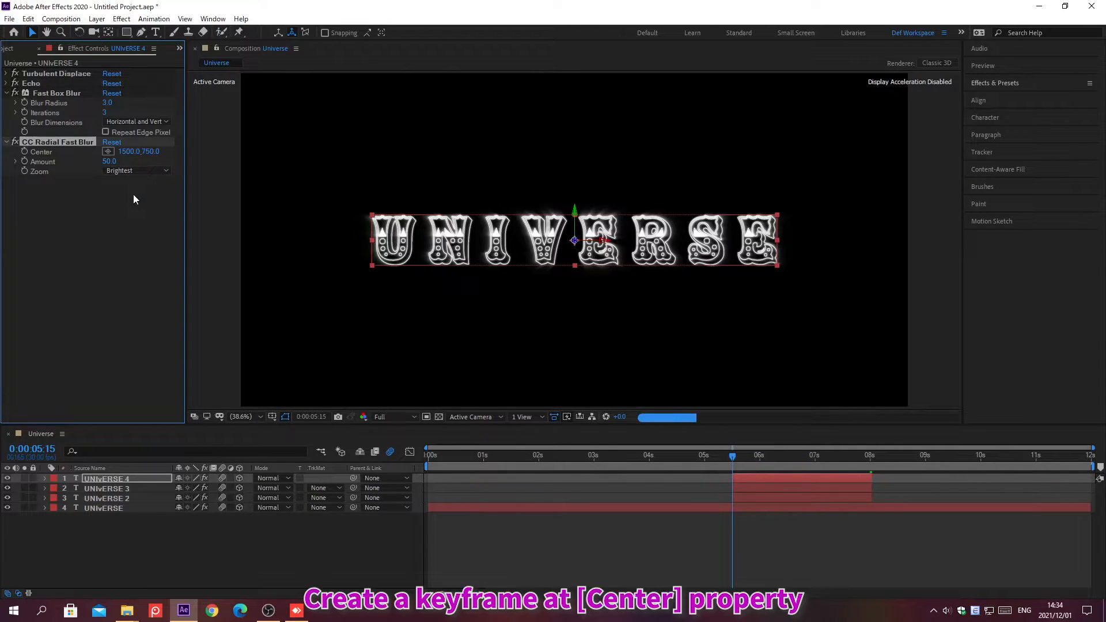
Keyframe the CC Radial Fast Blur's Center and Amount, with Center X at 1.9 and Amount at 70.
left_click(24, 152)
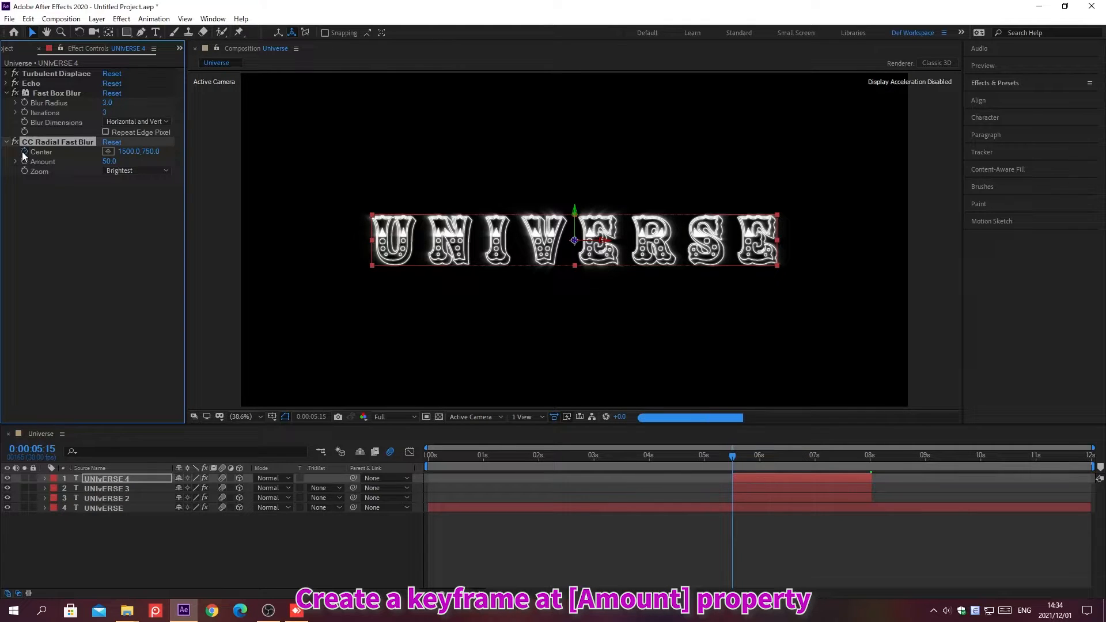
left_click(24, 162)
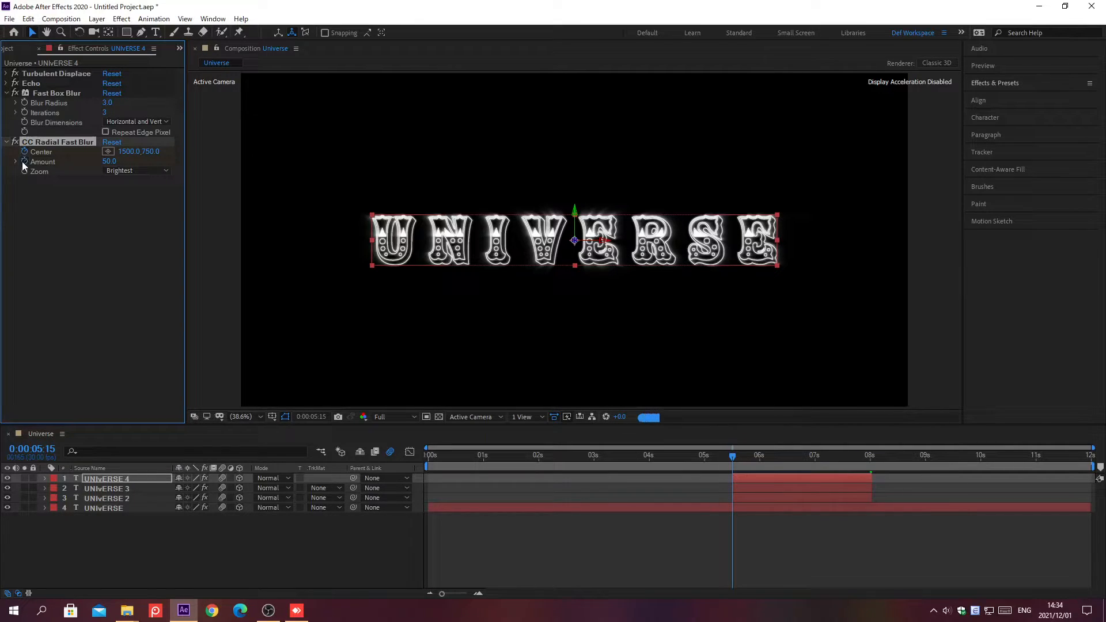
left_click(123, 151)
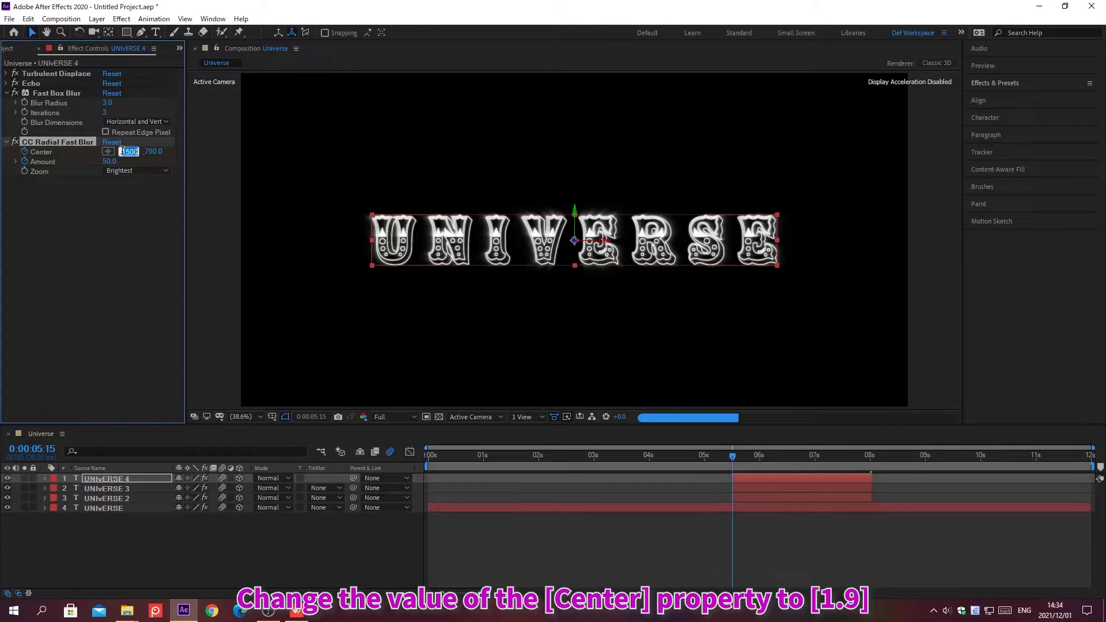
type("1.9")
key("Return")
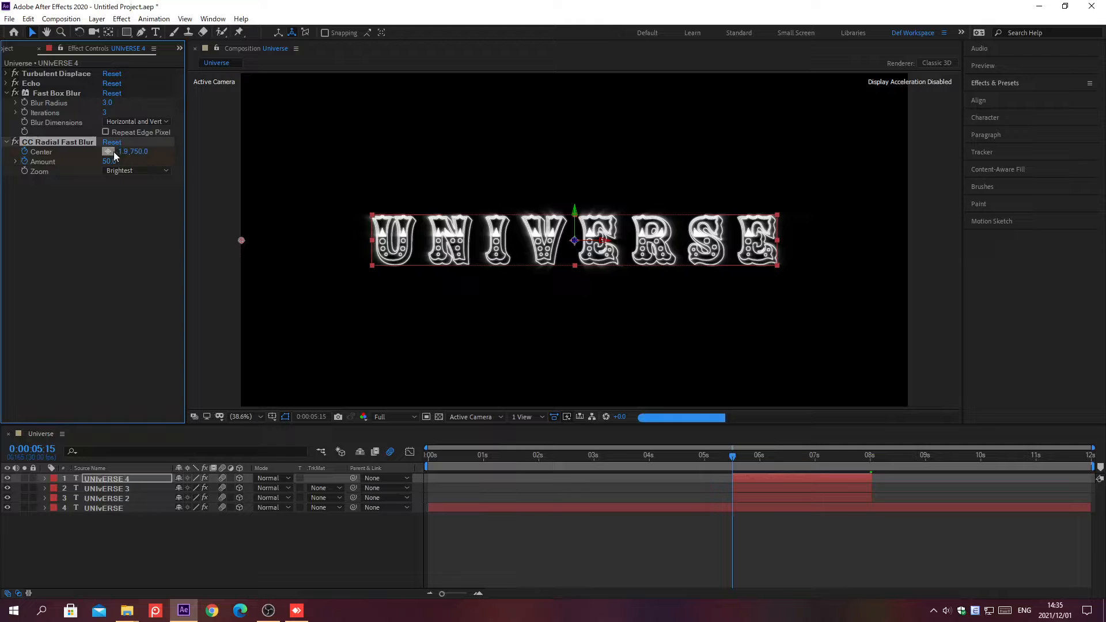
left_click(109, 161)
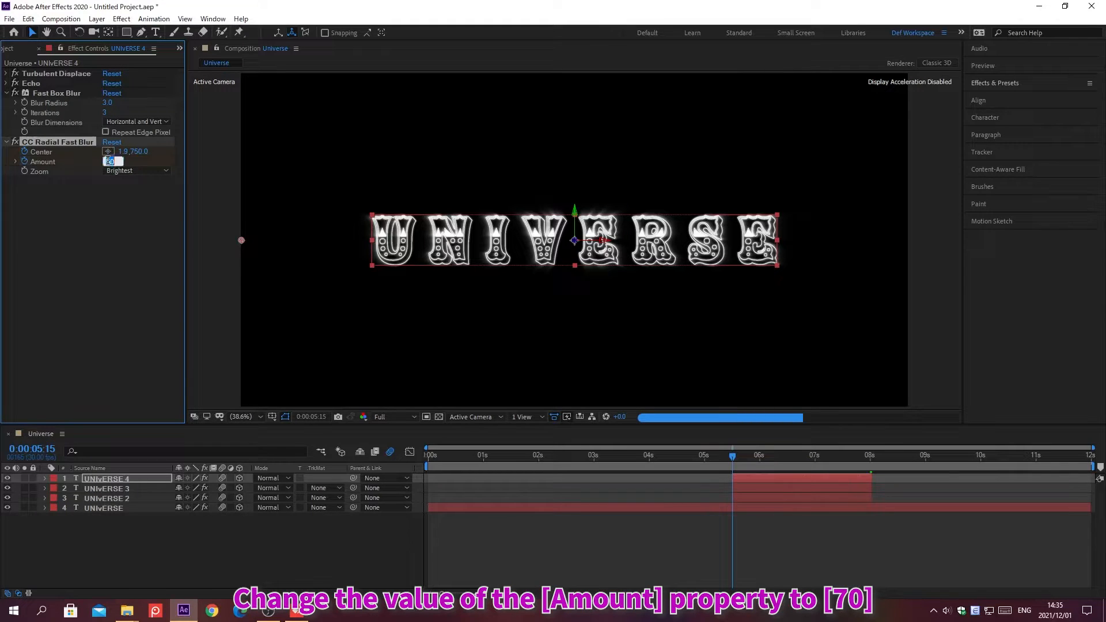
type("70")
key("Return")
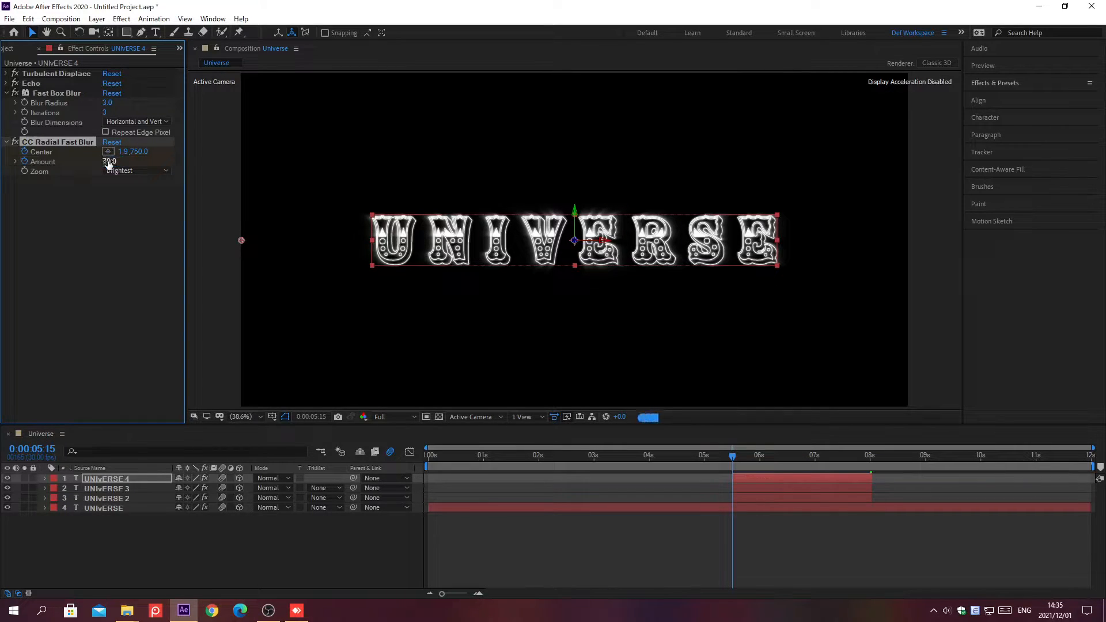
At 0;00;06;25, set the CC Radial Fast Blur's Center X to 965 and its Amount to 80.
key("alt+shift+j")
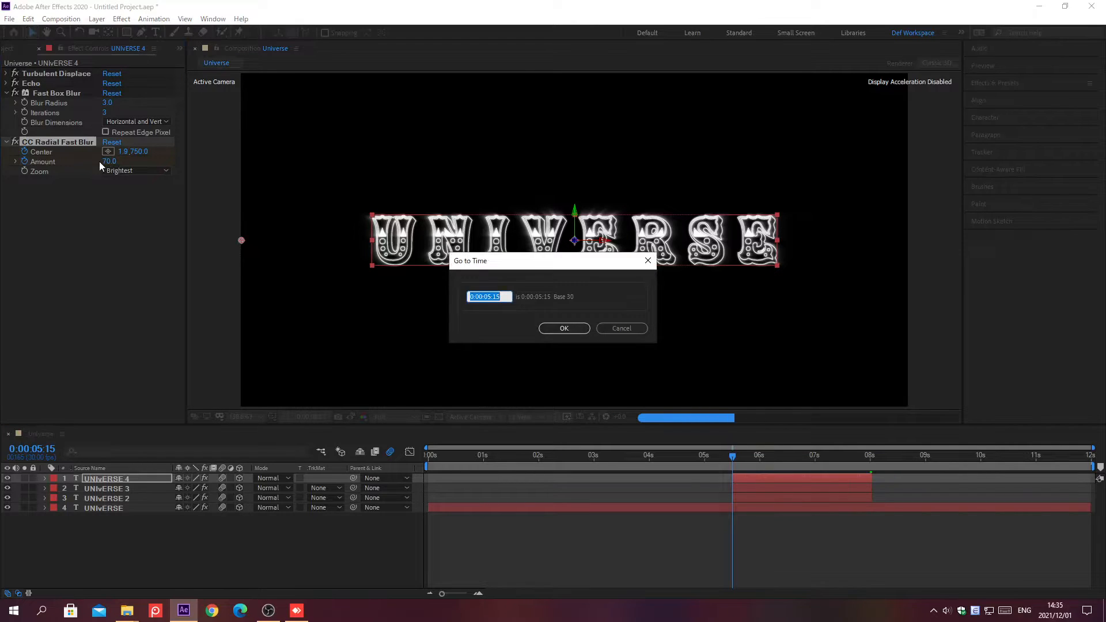
type("0;00;06;25")
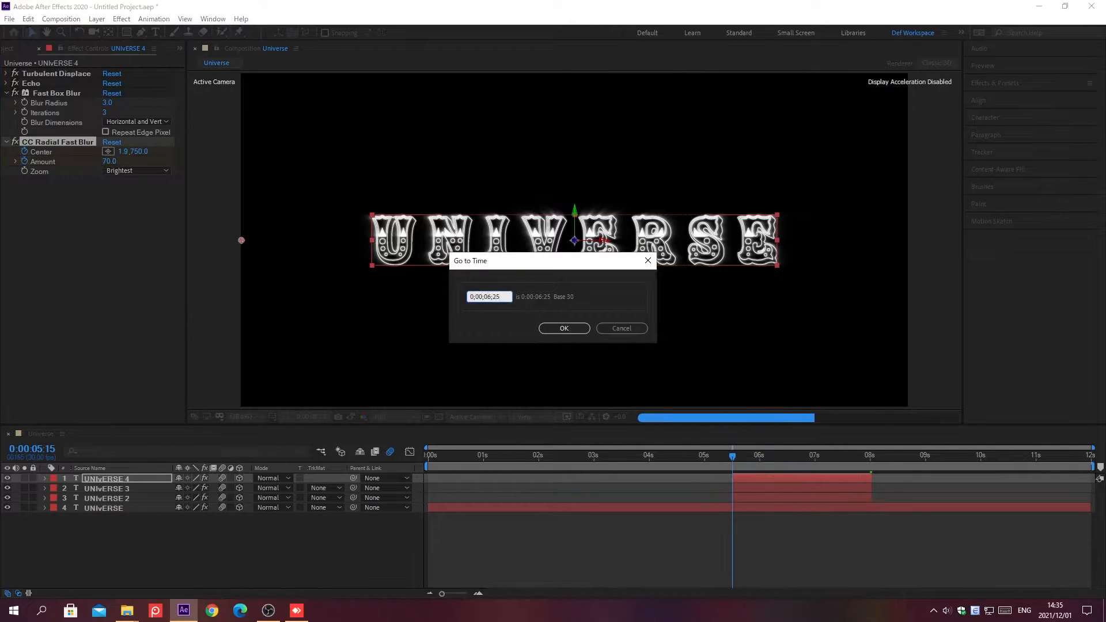
key("Return")
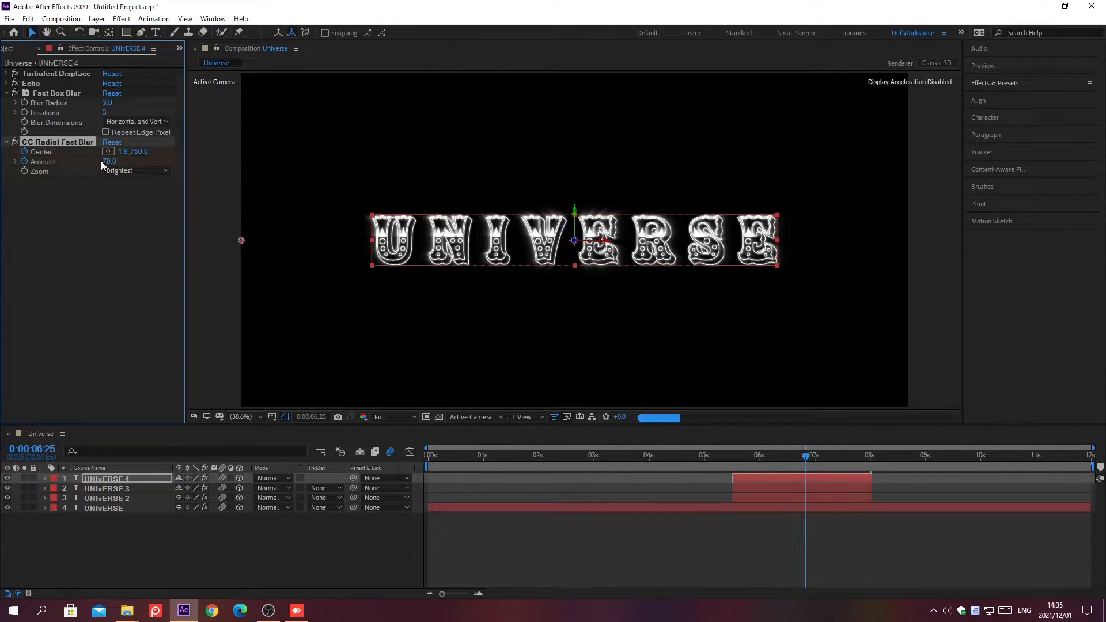
left_click(124, 151)
type("965")
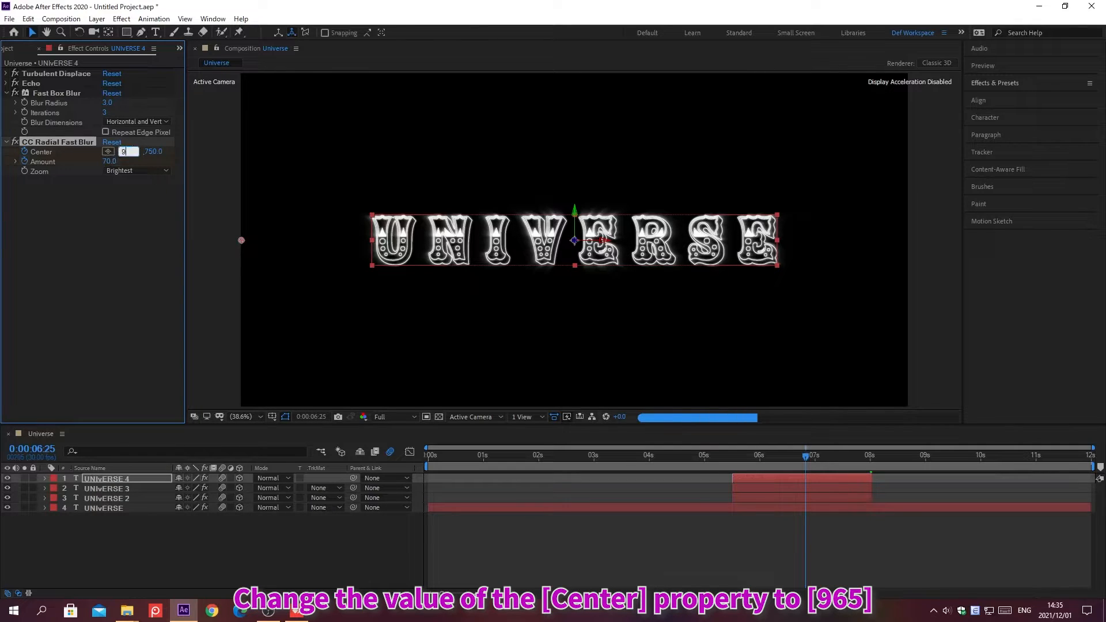
key("Return")
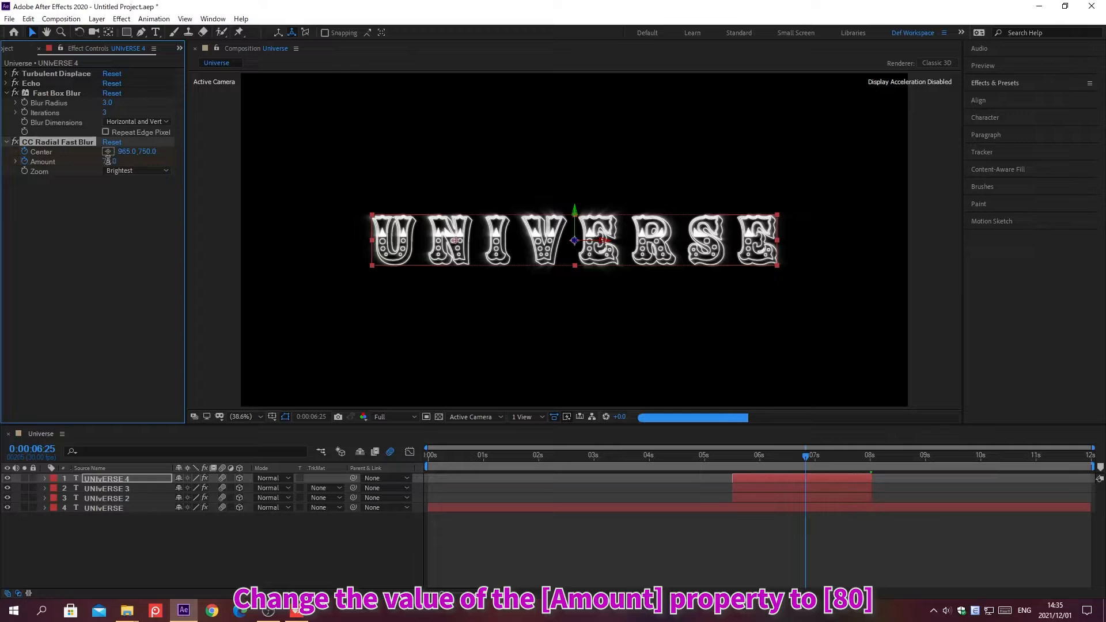
left_click(109, 161)
type("80")
key("Return")
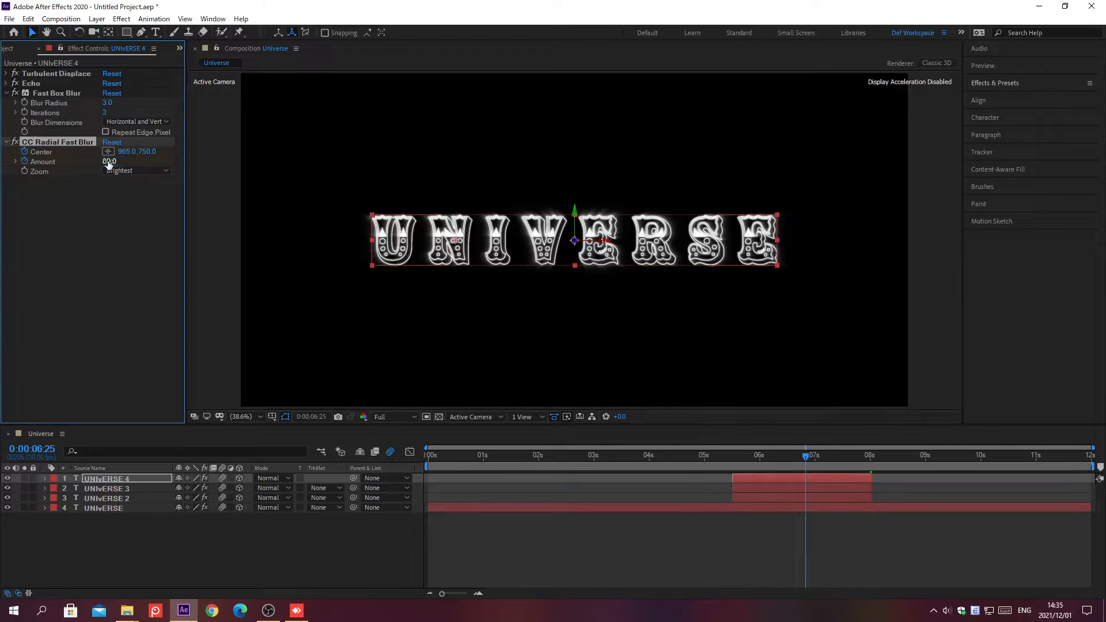
At 0;00;08;00, set the CC Radial Fast Blur's Center X to 1900 and its Amount to 90.
key("alt+shift+j")
type("0;00;08;00")
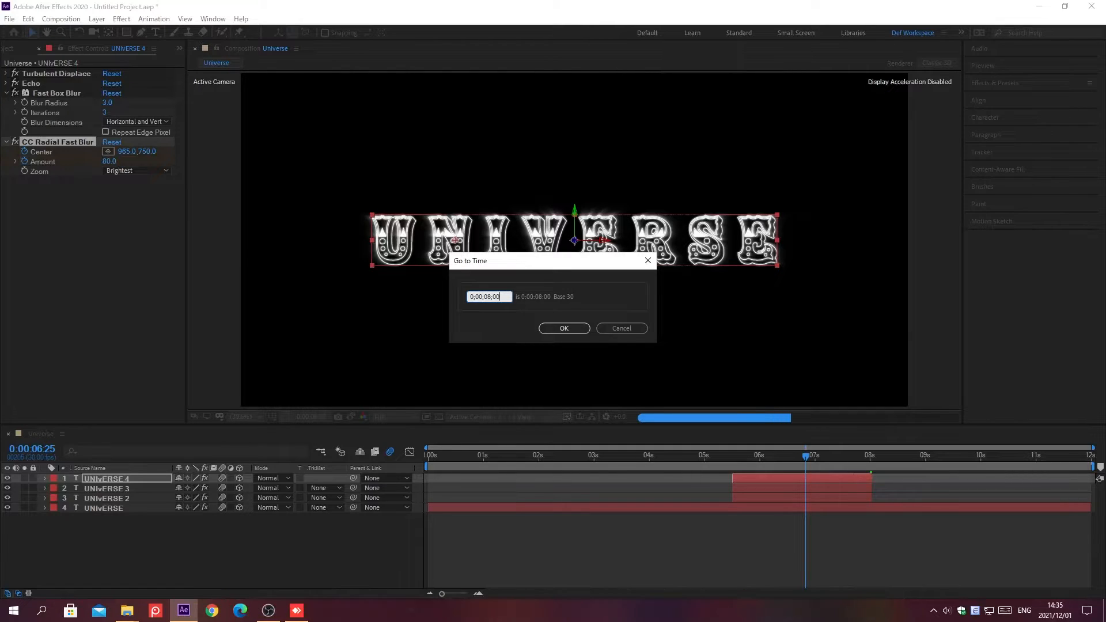
key("Return")
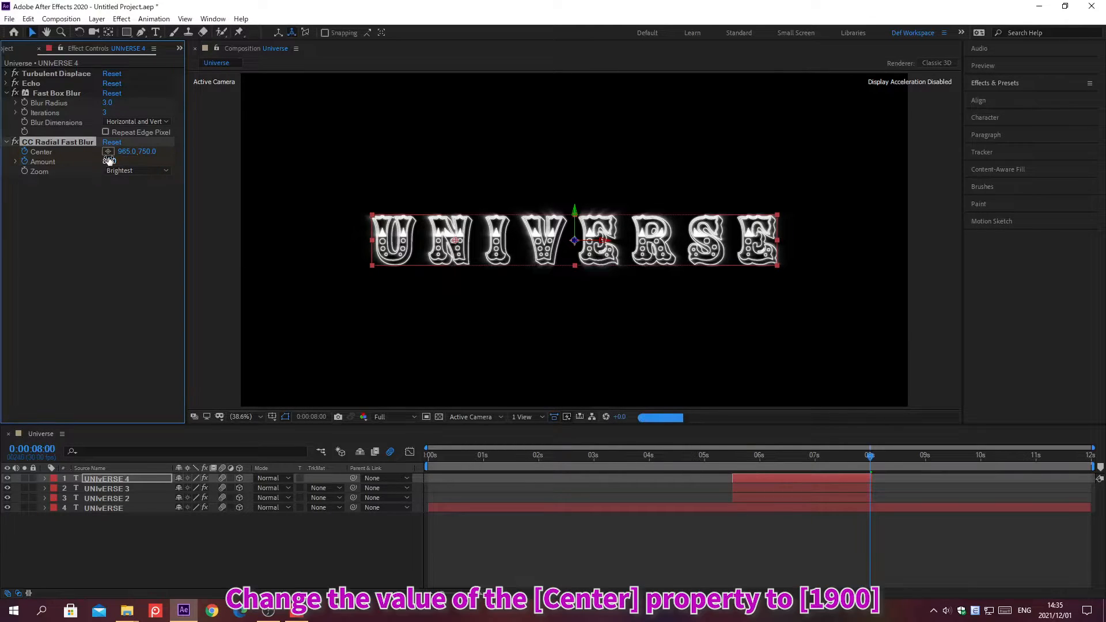
left_click(123, 151)
type("1900")
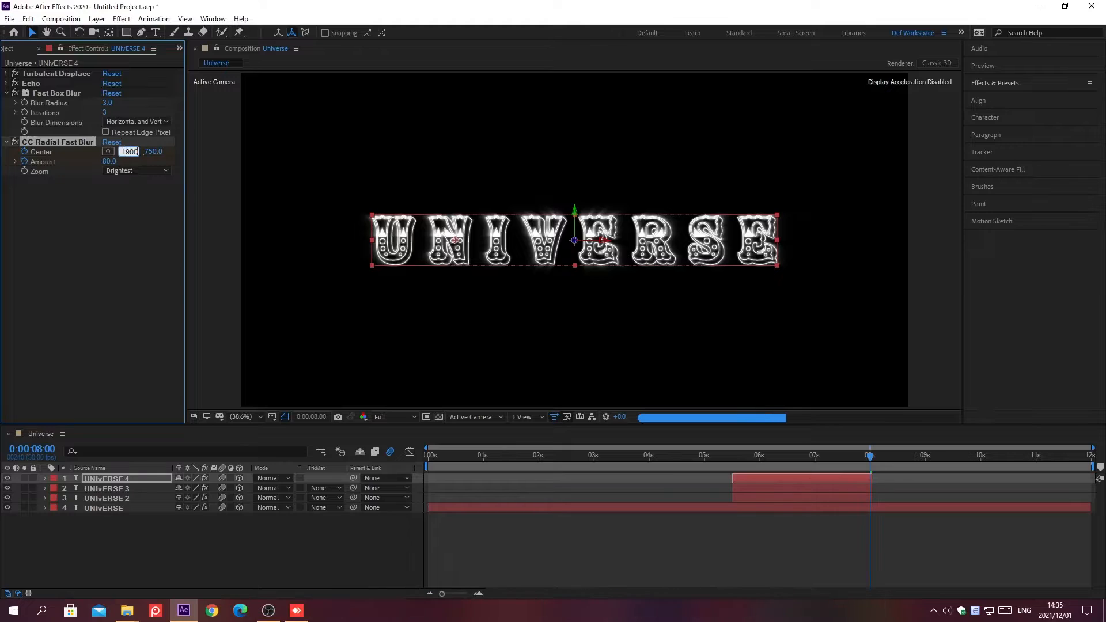
key("Return")
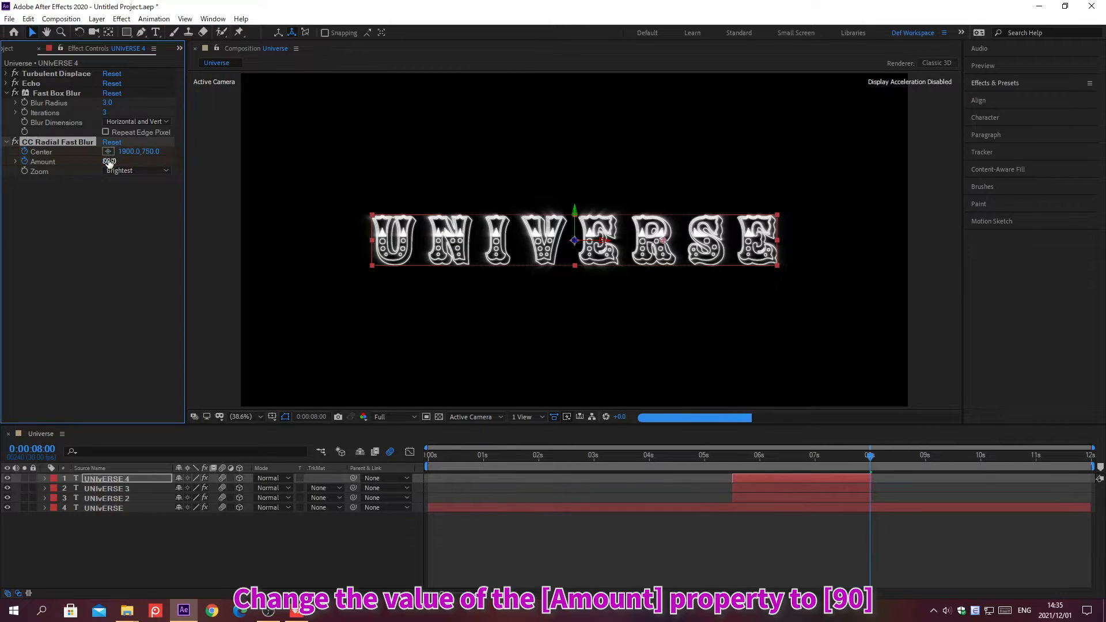
left_click(109, 161)
type("90")
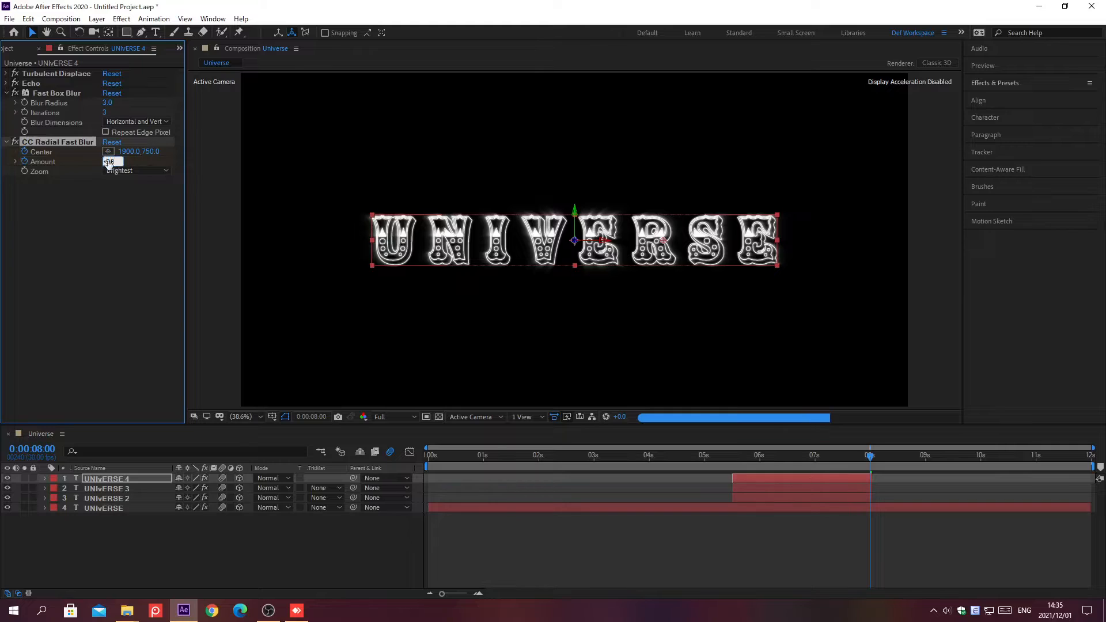
key("Return")
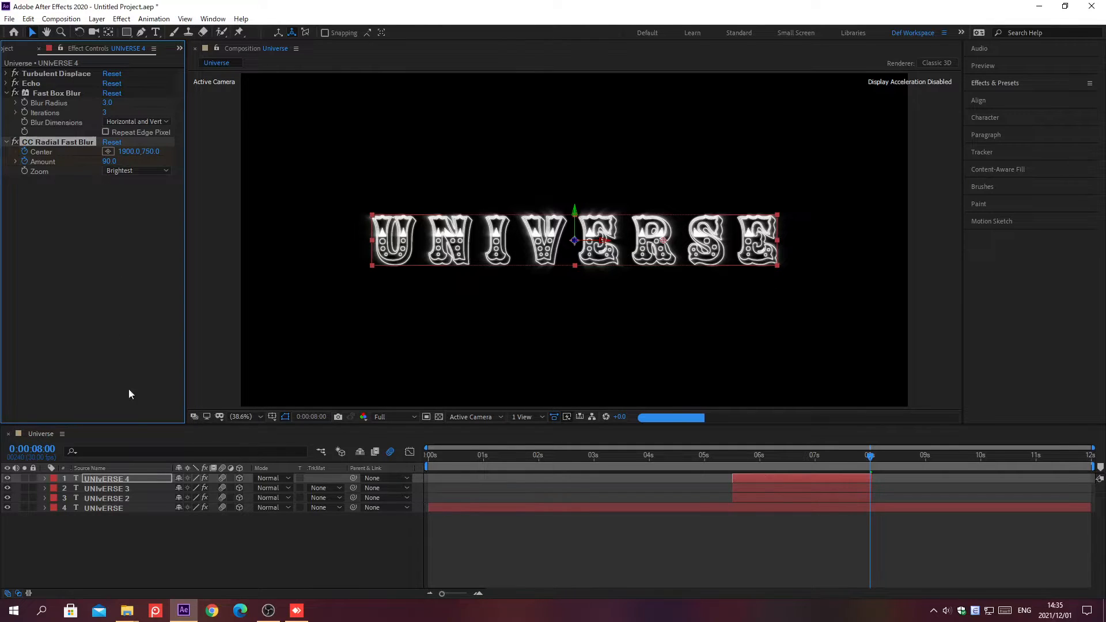
Duplicate the UNIvERSE 2 layer and move the copy so it starts at 0;00;08;15.
left_click(143, 497)
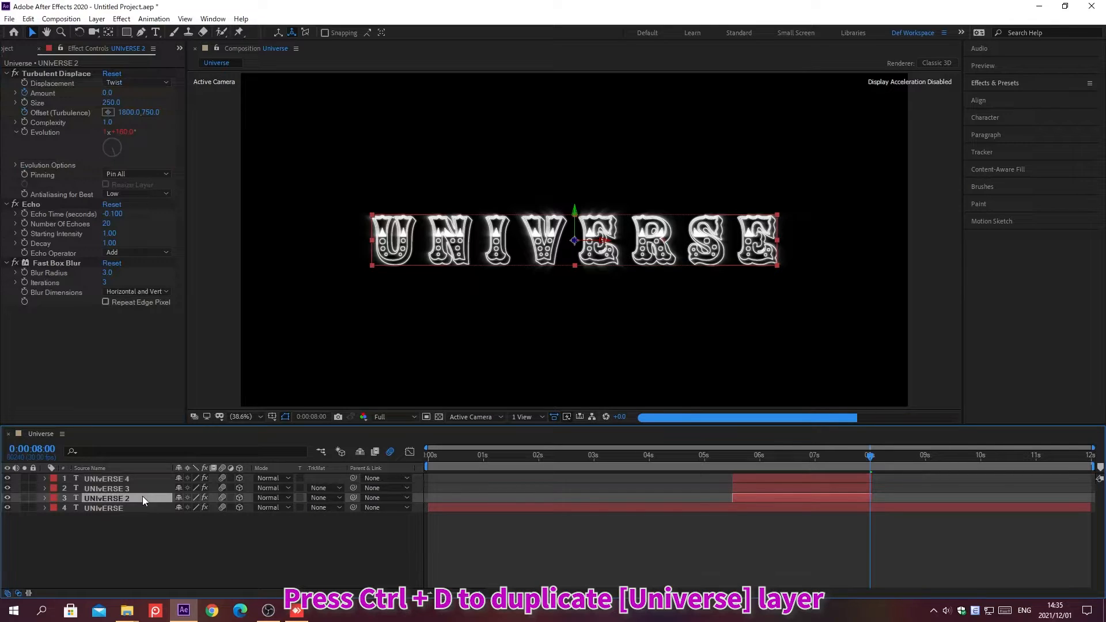
key("ctrl+d")
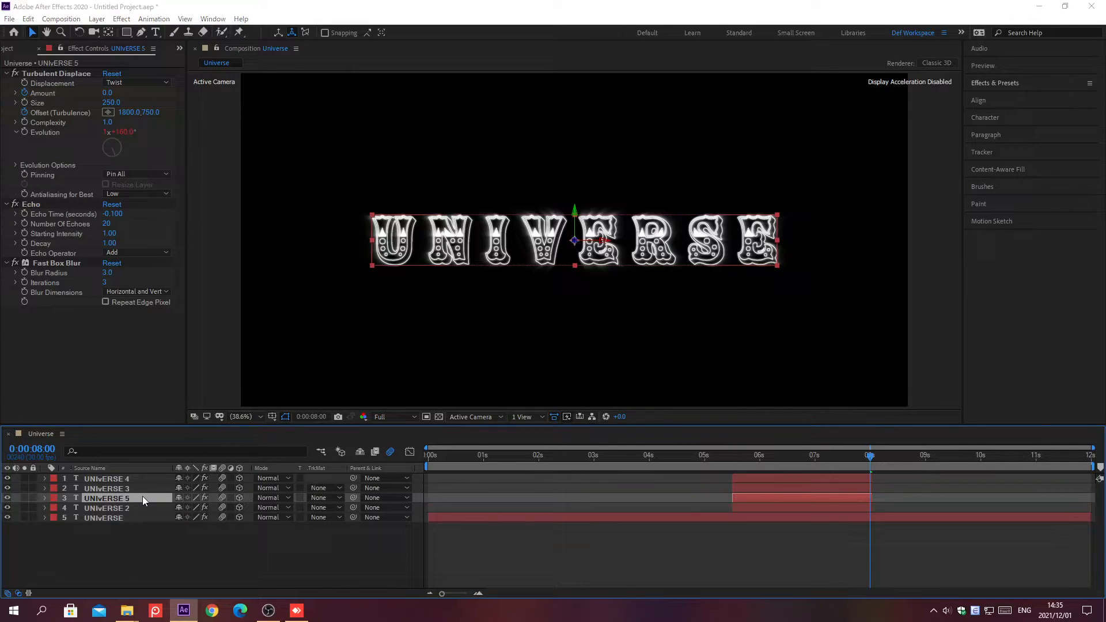
key("alt+shift+j")
type("0;00;08;15")
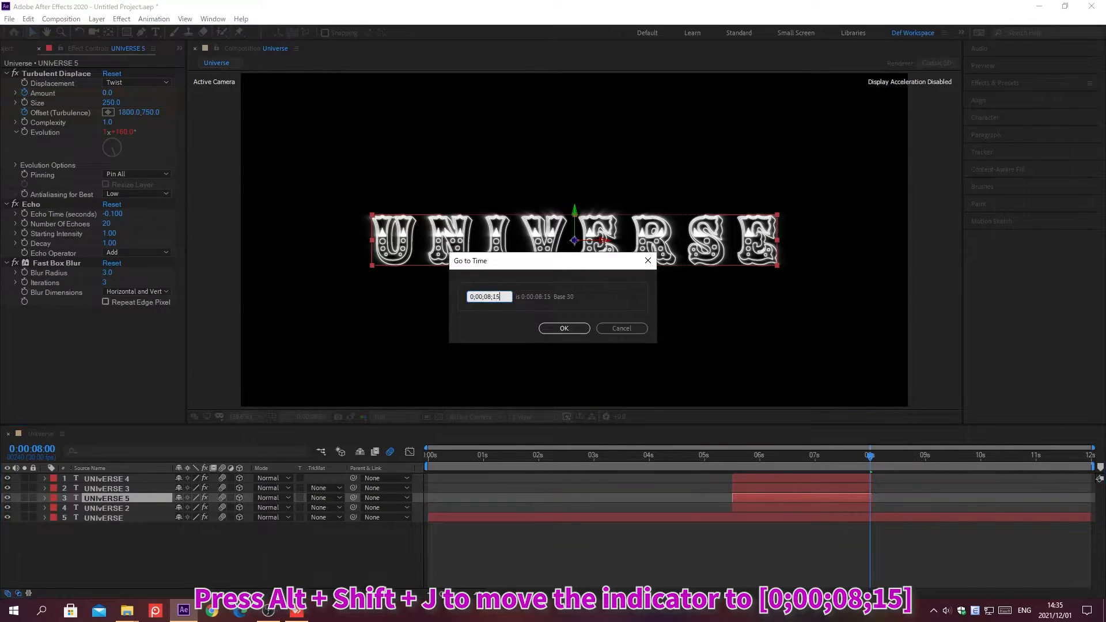
key("Return")
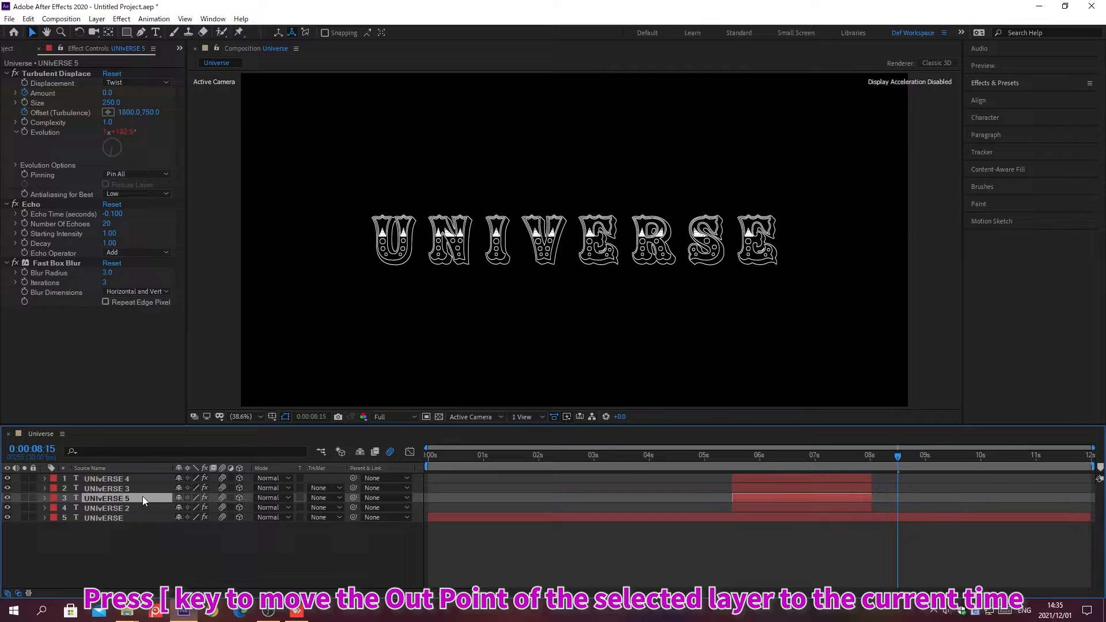
key("bracketleft")
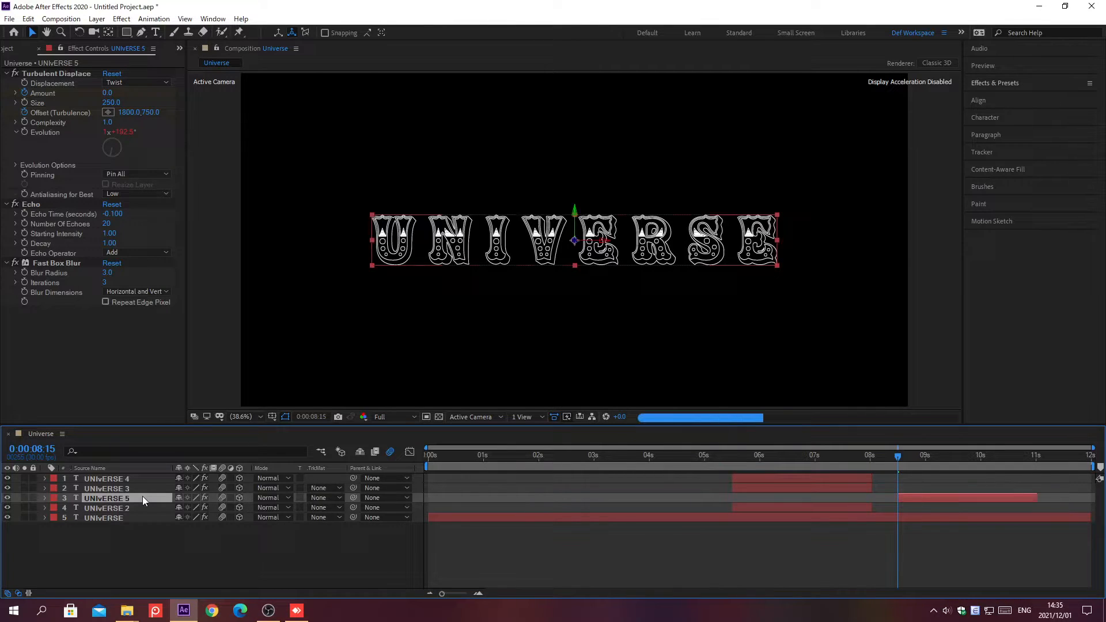
Find the CC Composite effect and apply it to the UNIvERSE 5 layer.
left_click(995, 81)
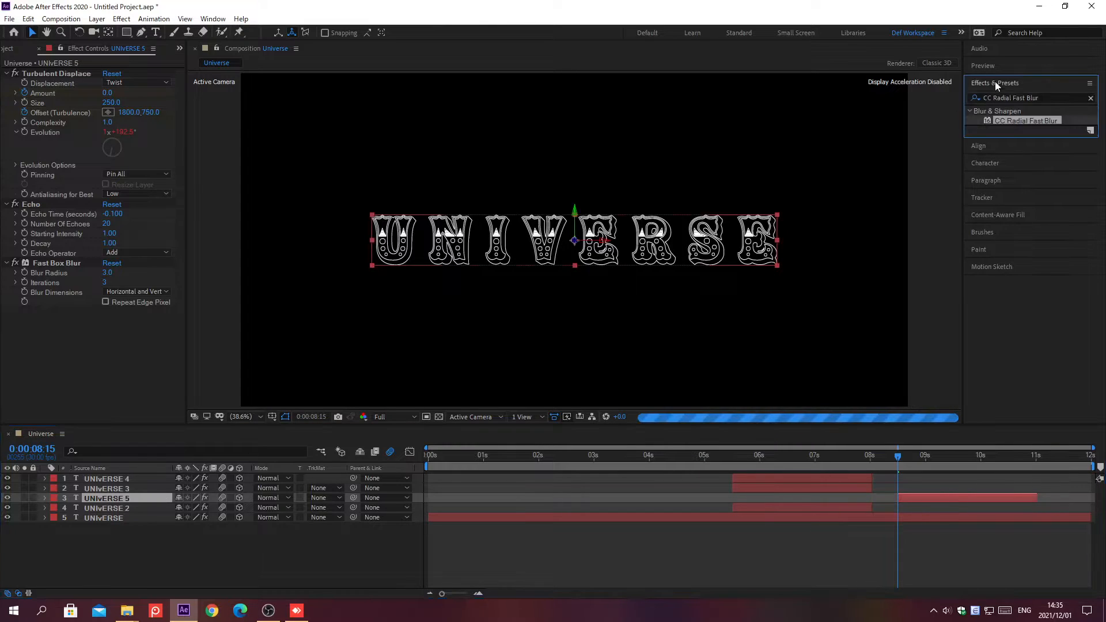
left_click(1091, 99)
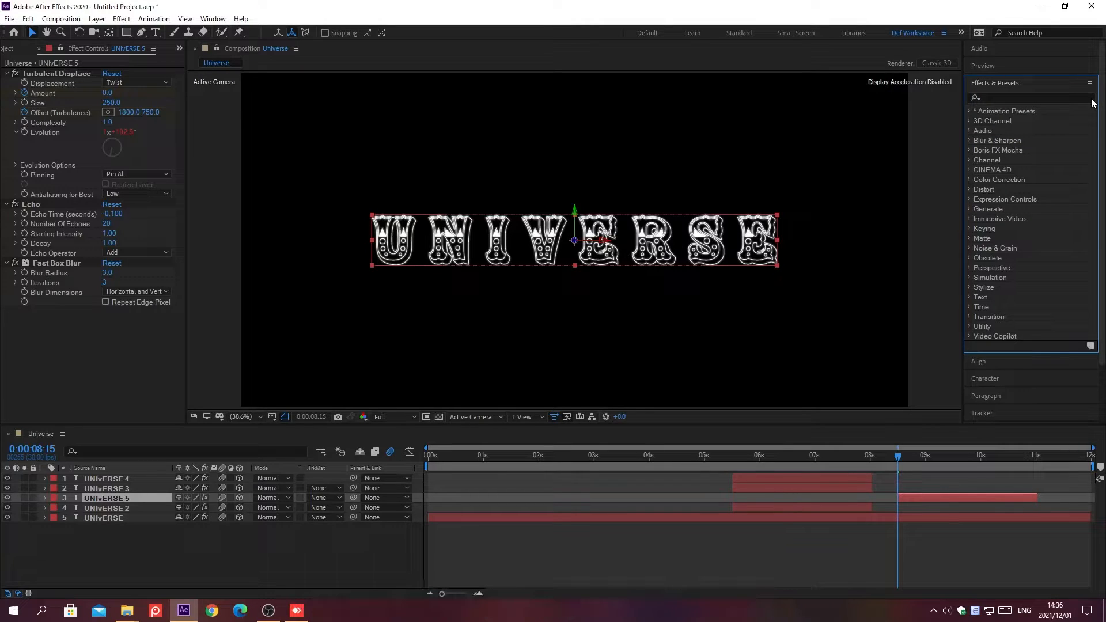
left_click(995, 96)
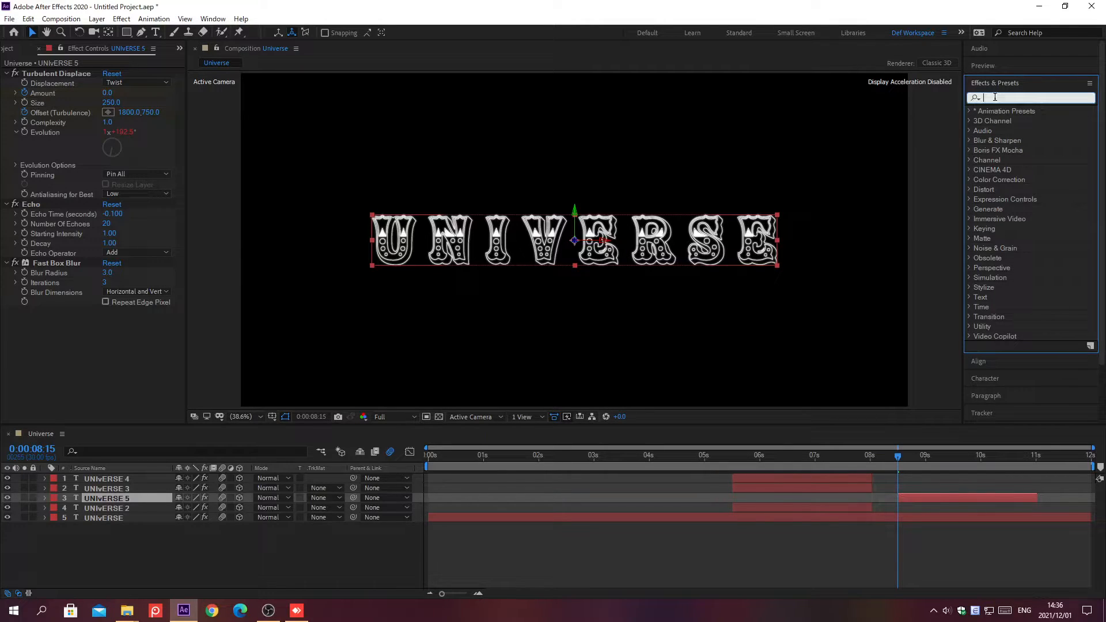
type("CC Composi")
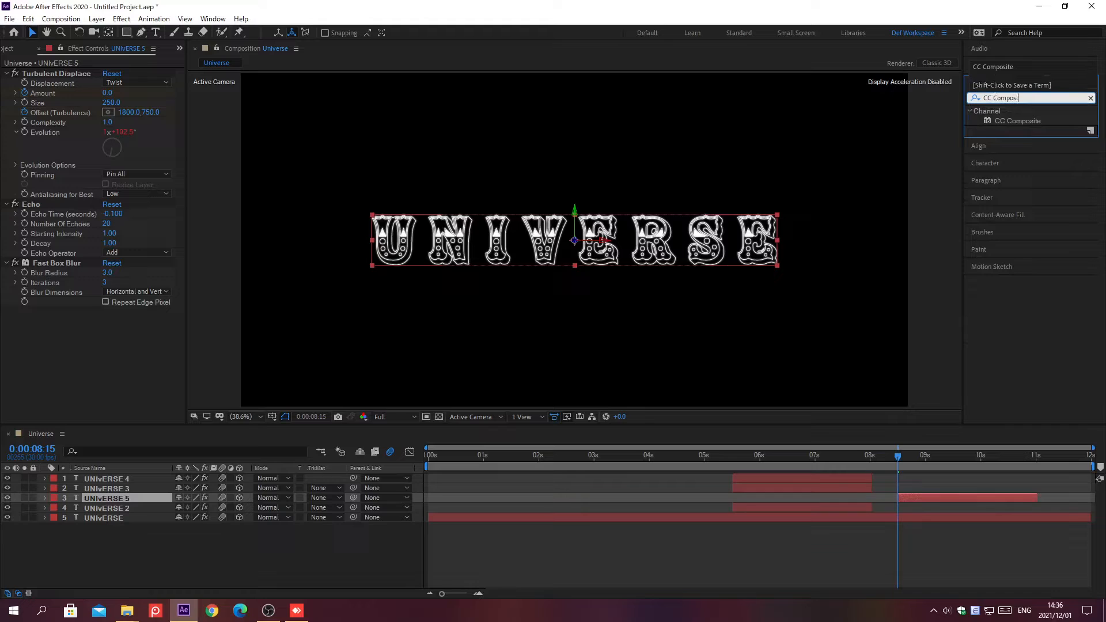
type("te")
key("Return")
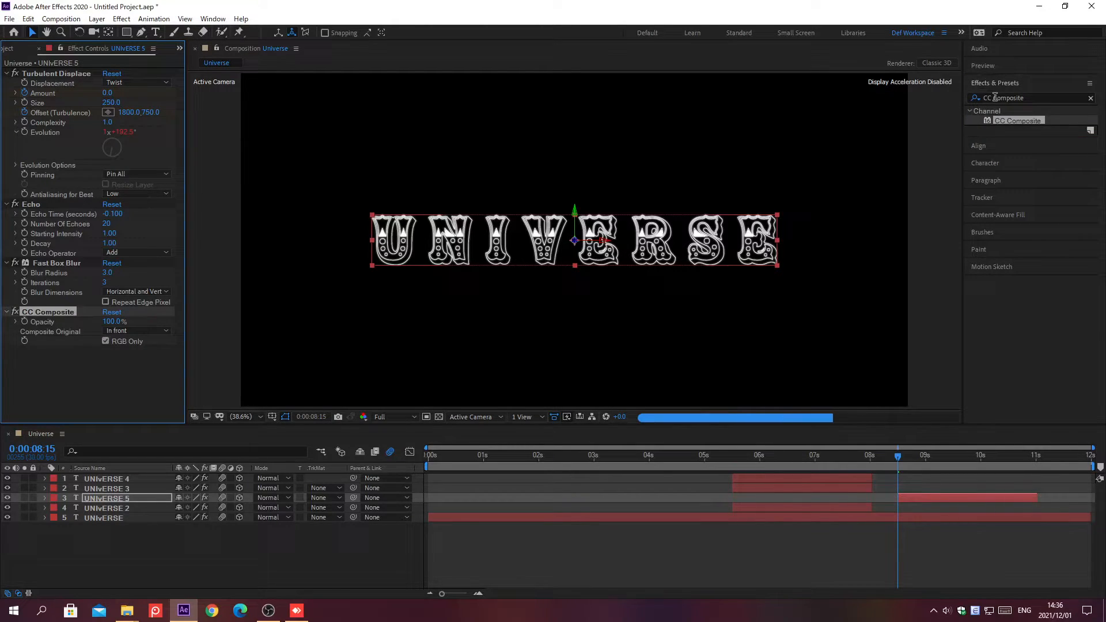
left_click(995, 83)
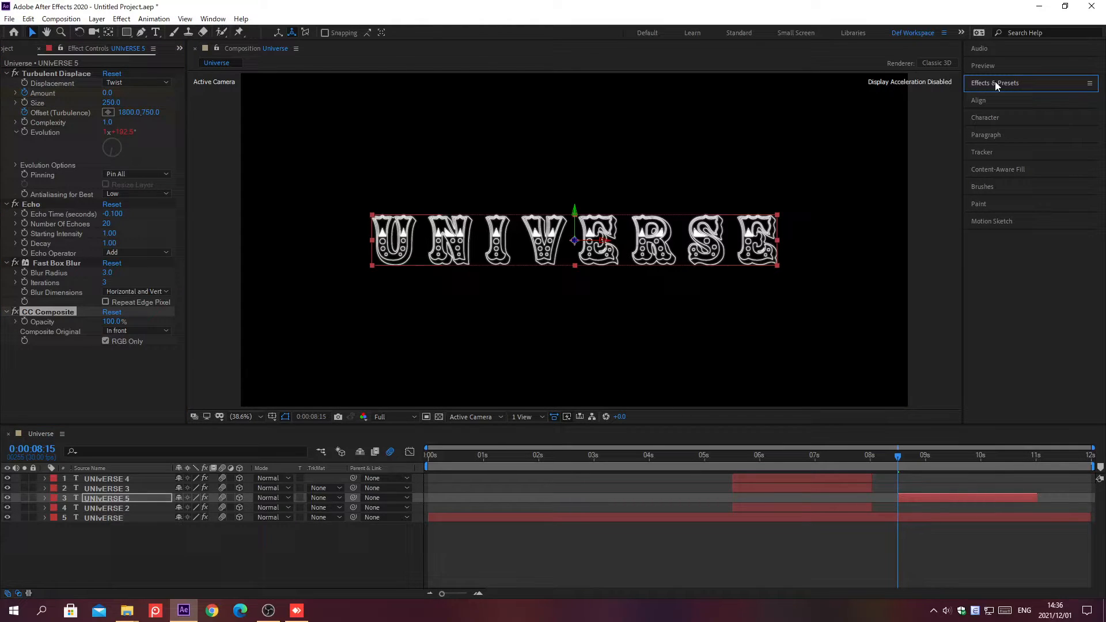
Find the CC Particle Systems II effect and apply it to the UNIvERSE 5 layer.
left_click(995, 82)
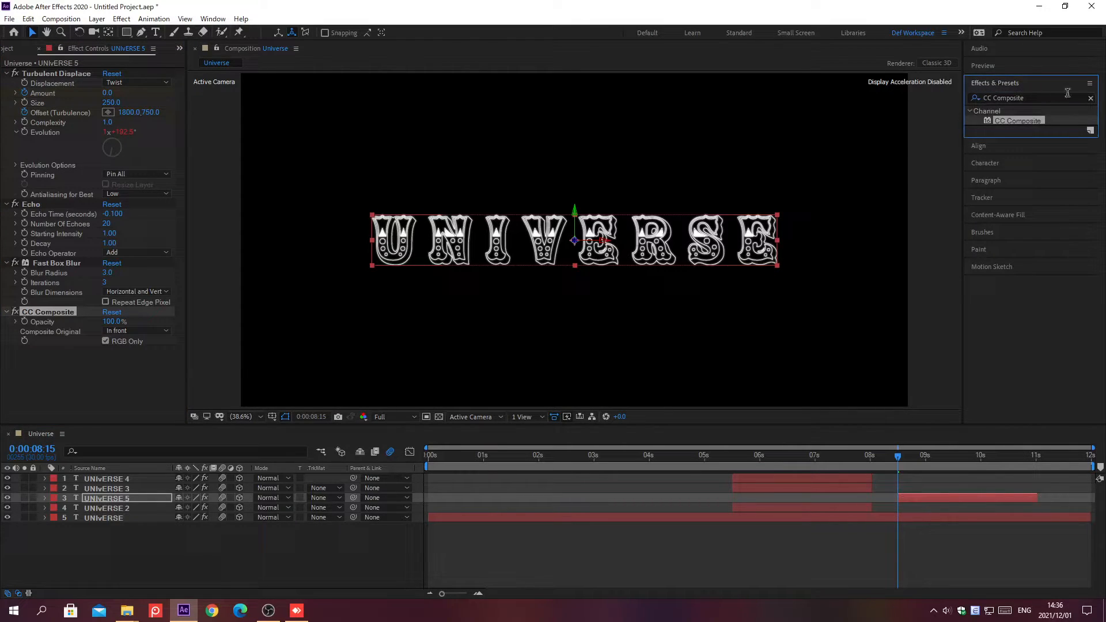
left_click(1091, 98)
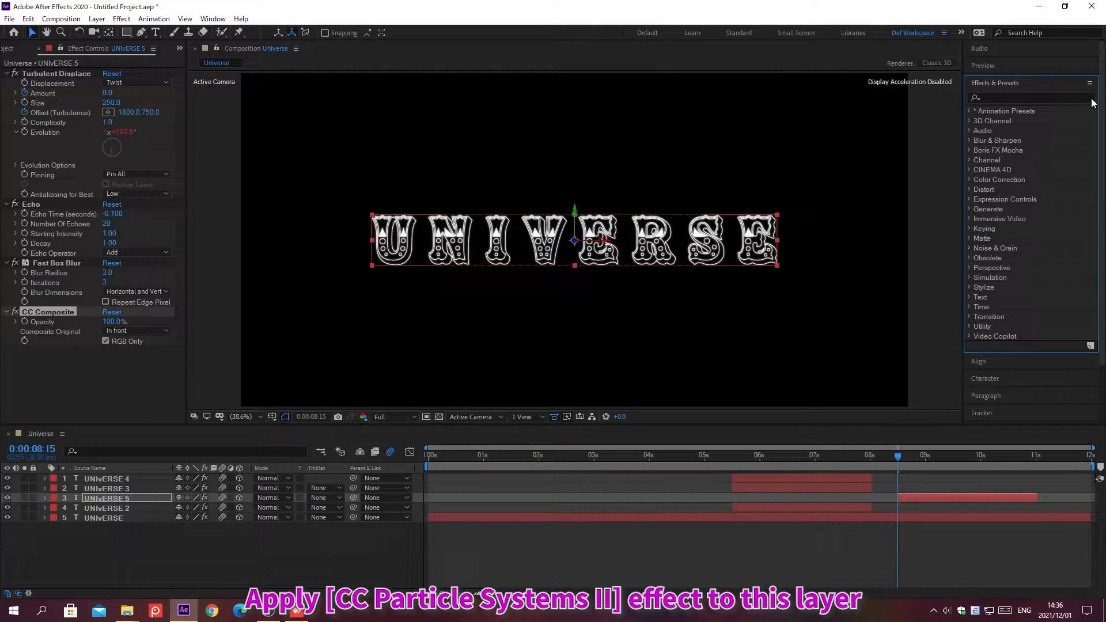
left_click(995, 97)
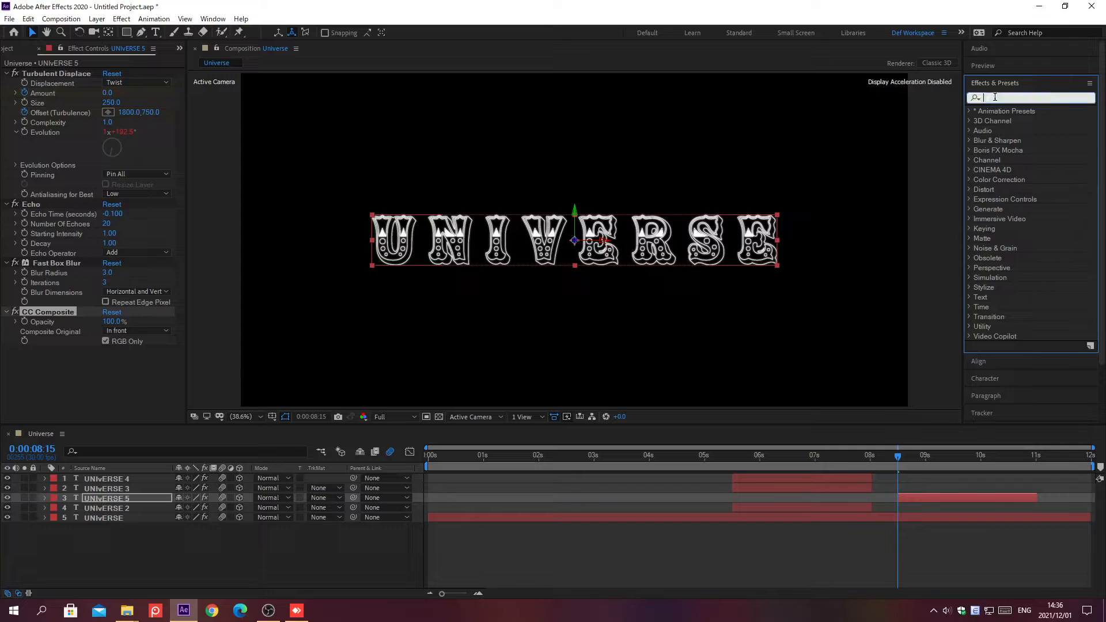
type("CC Parti")
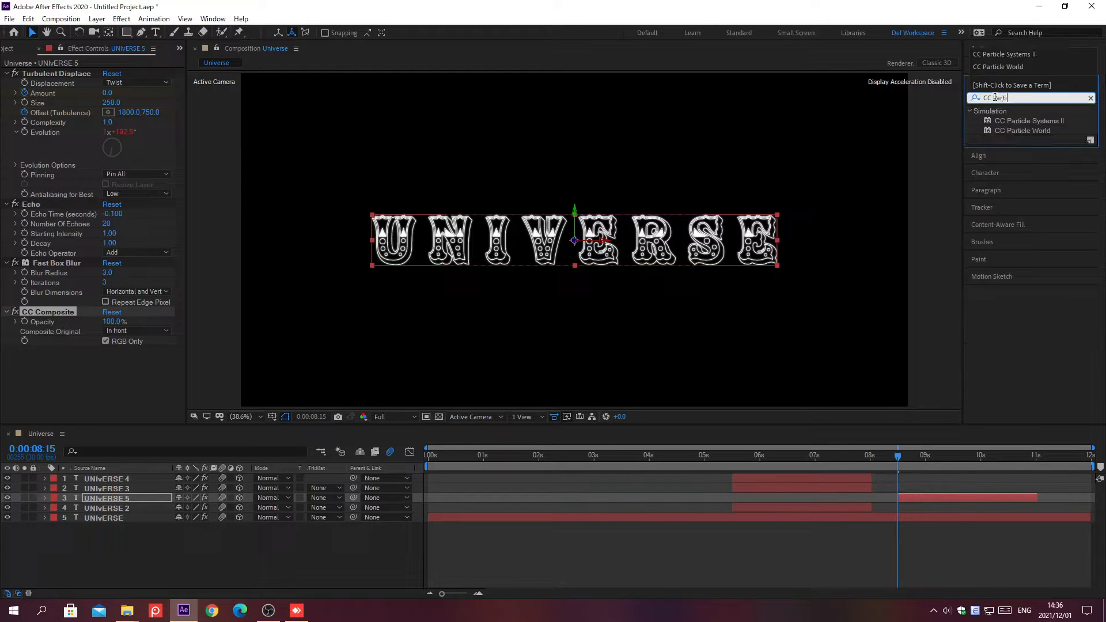
type("cle System")
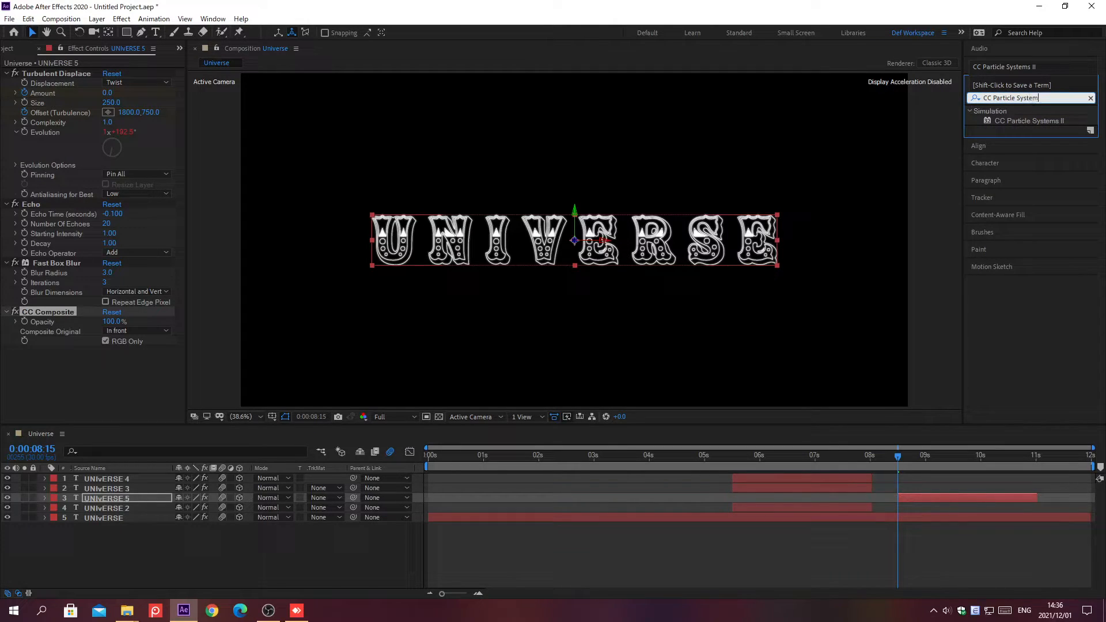
type("s II")
key("Return")
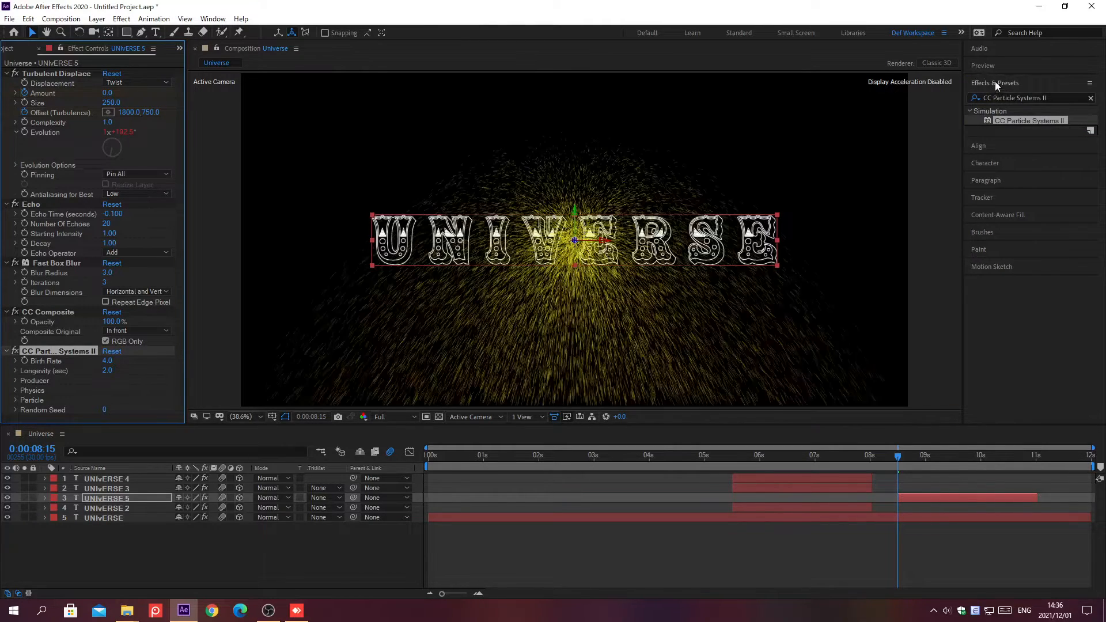
left_click(995, 83)
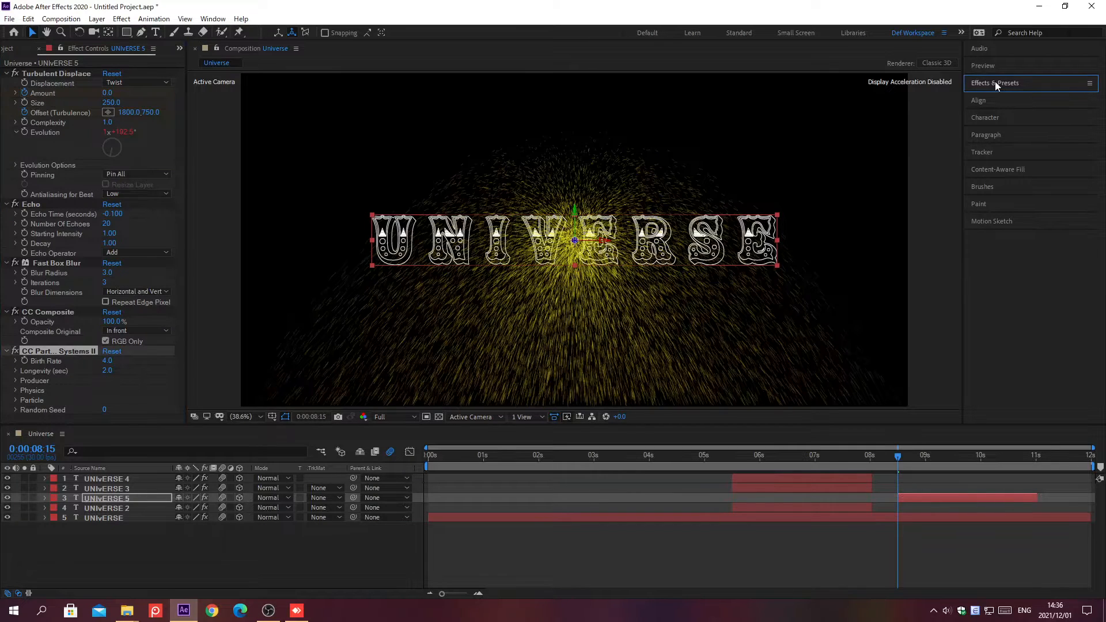
Set the Birth Rate of CC Particle Systems II on the UNIvERSE 5 layer to 5.
left_click(107, 361)
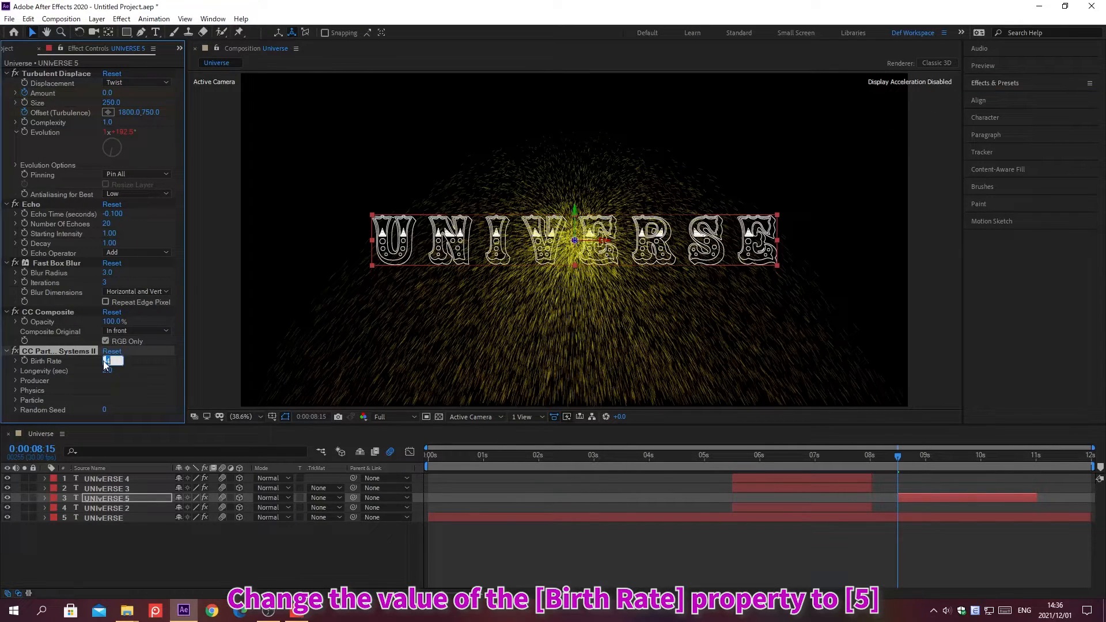
type("5")
key("Return")
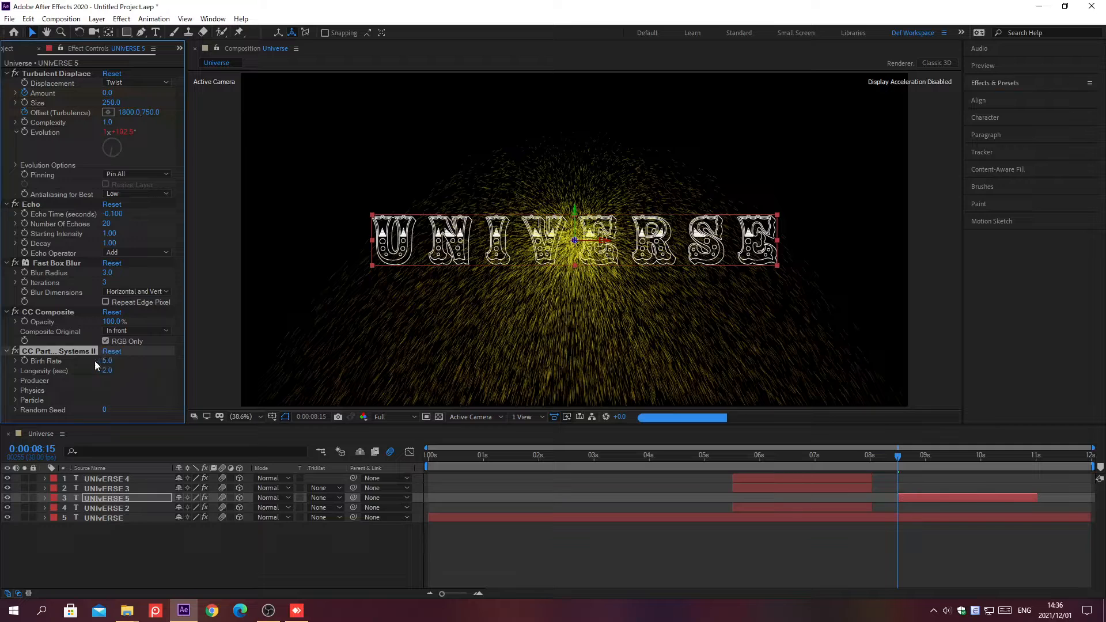
Keyframe the CC Particle Systems II Producer Position at 0;00;08;15 on the UNIvERSE 5 layer with its X value set to 0.
left_click(15, 381)
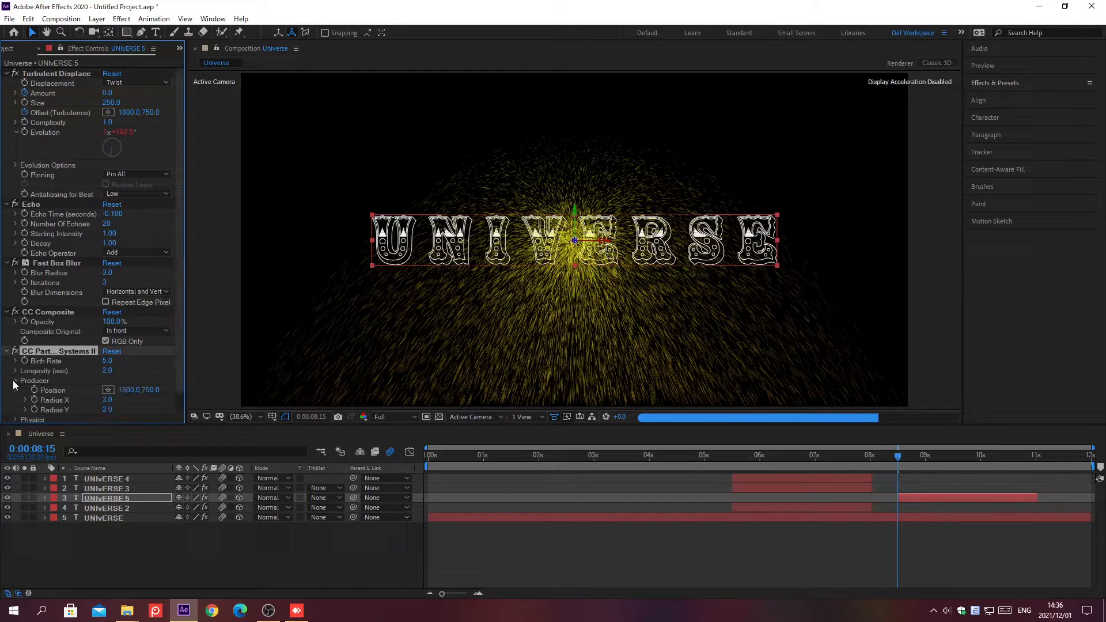
key("alt+shift+j")
type("0;00;08;1")
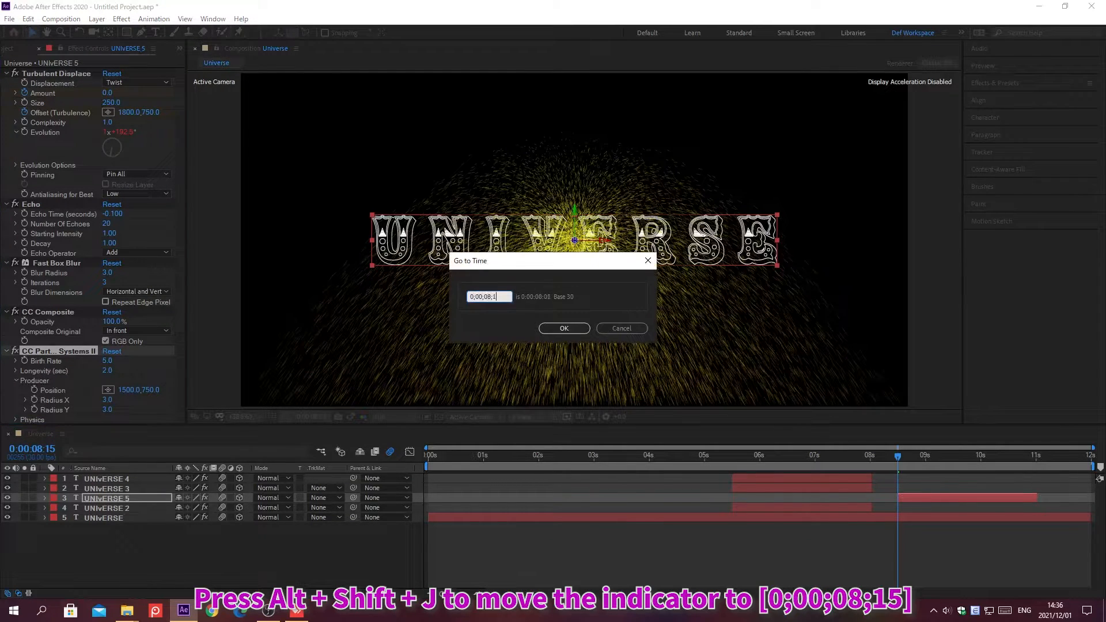
type("5")
key("Return")
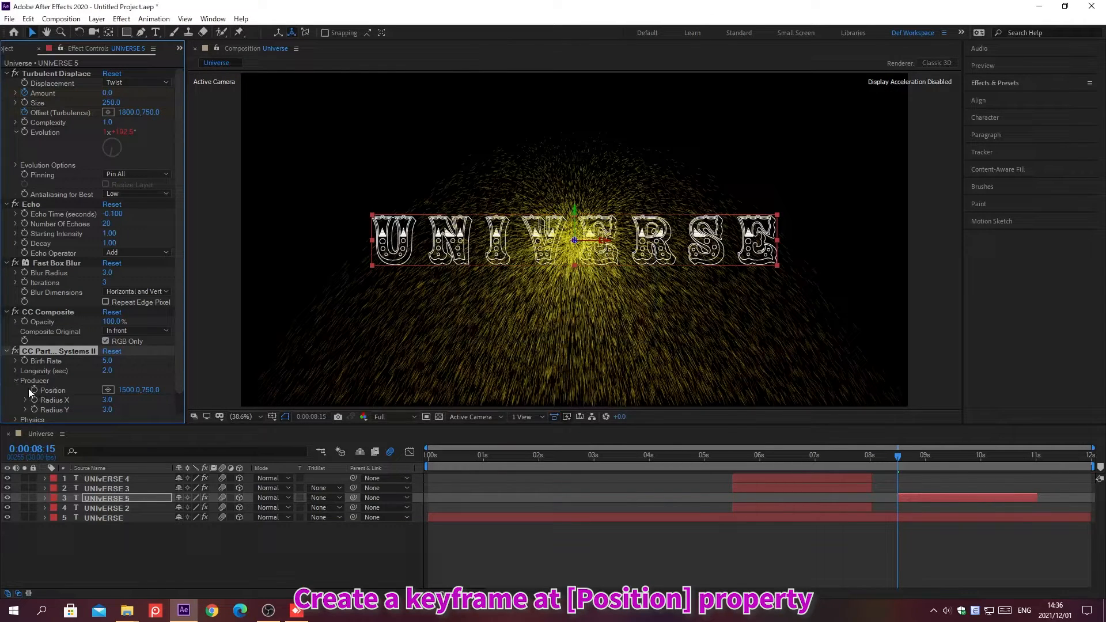
left_click(33, 391)
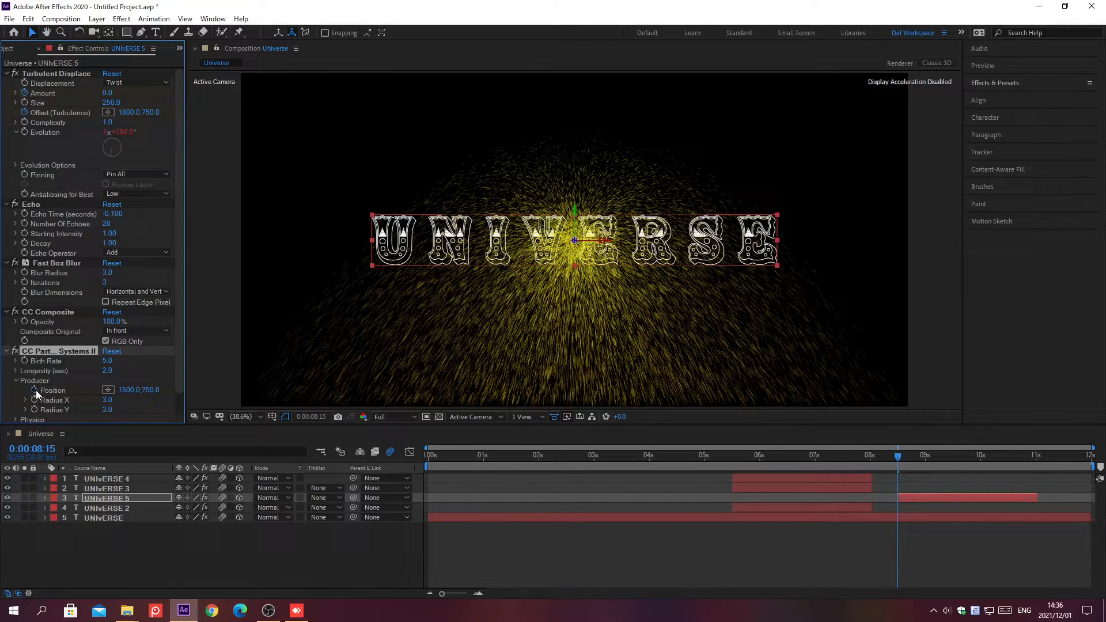
left_click(122, 390)
type("0")
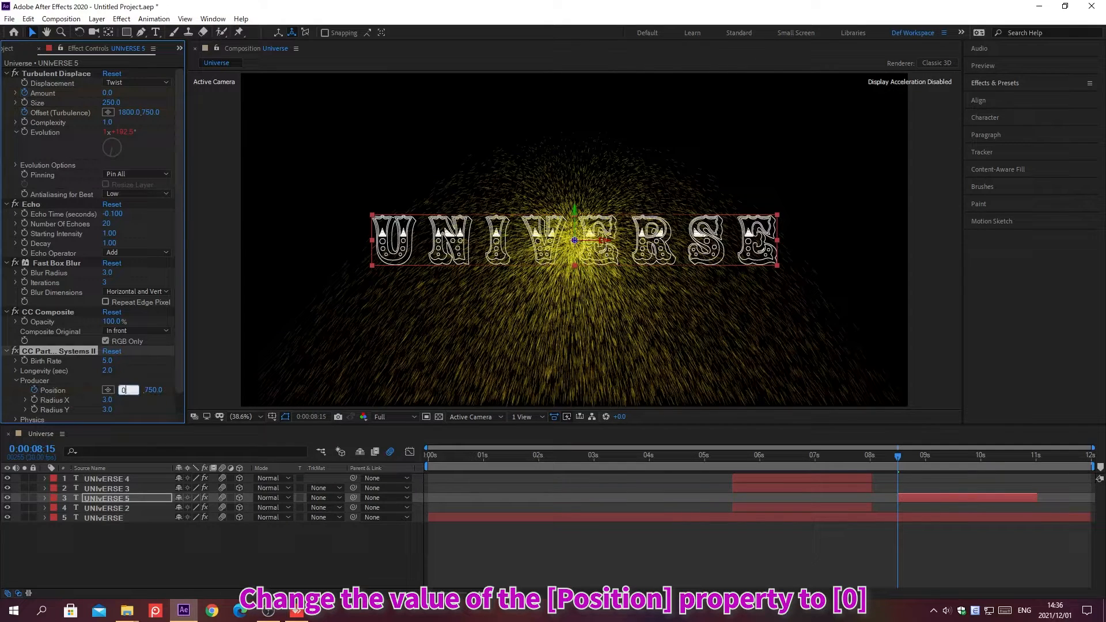
key("Return")
Go to 0;00;11;25 and set the X value of the Producer Position to 1920.
key("alt+shift+j")
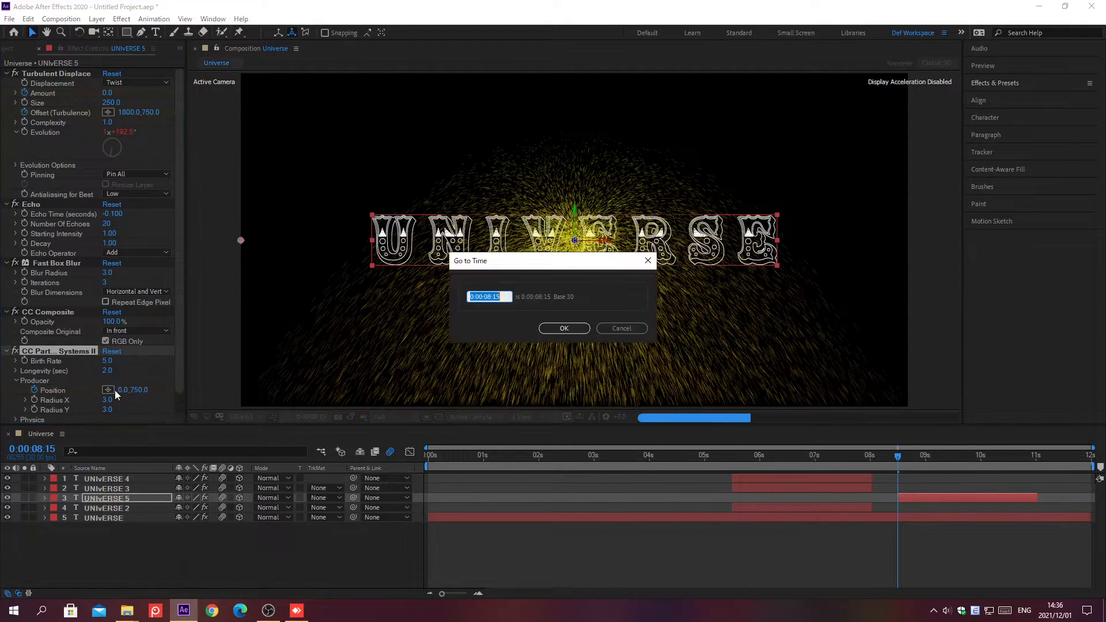
type("0;00;11;25")
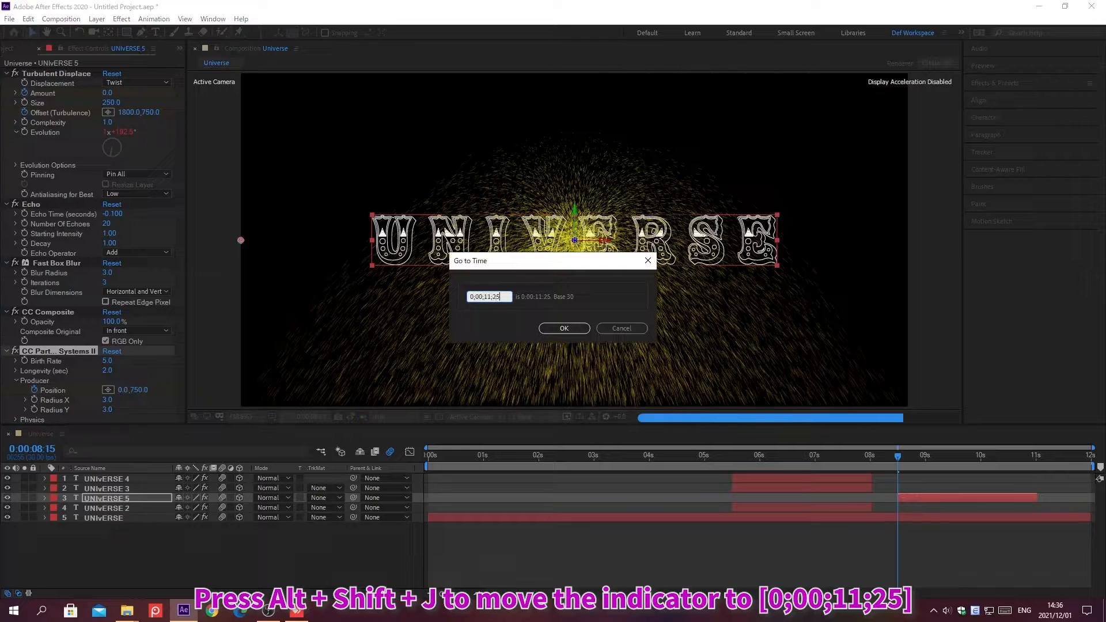
key("Return")
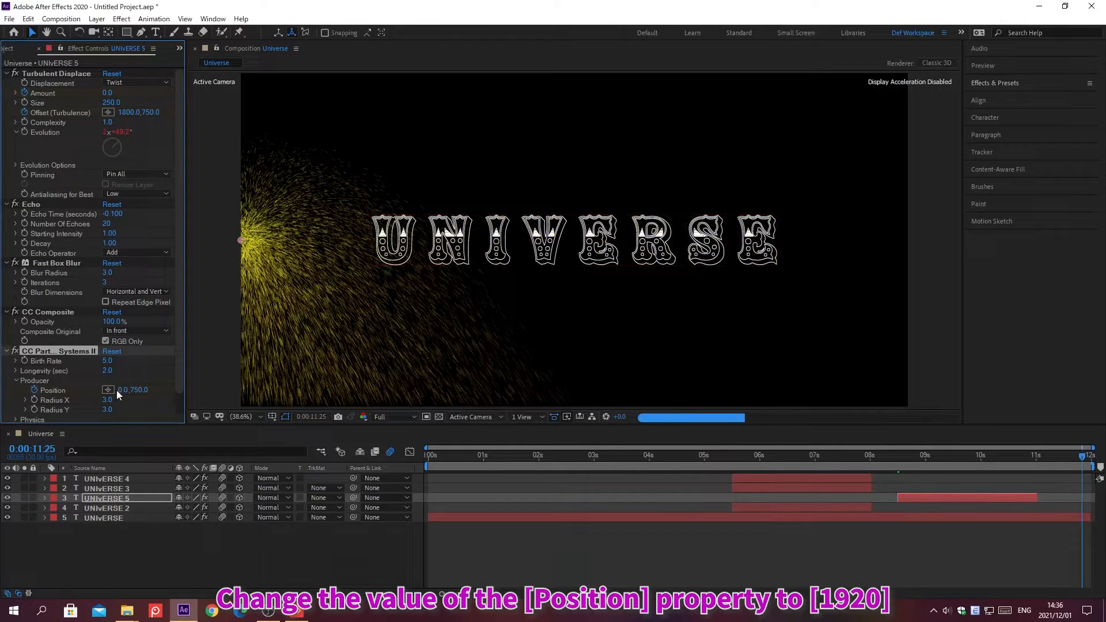
left_click(123, 390)
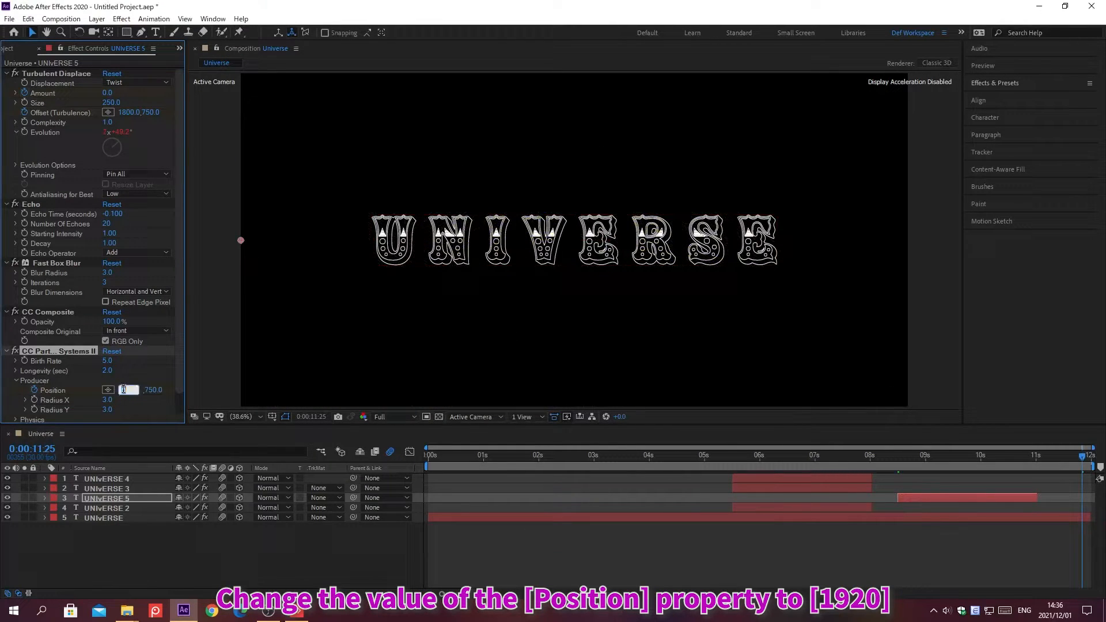
type("1920")
key("Return")
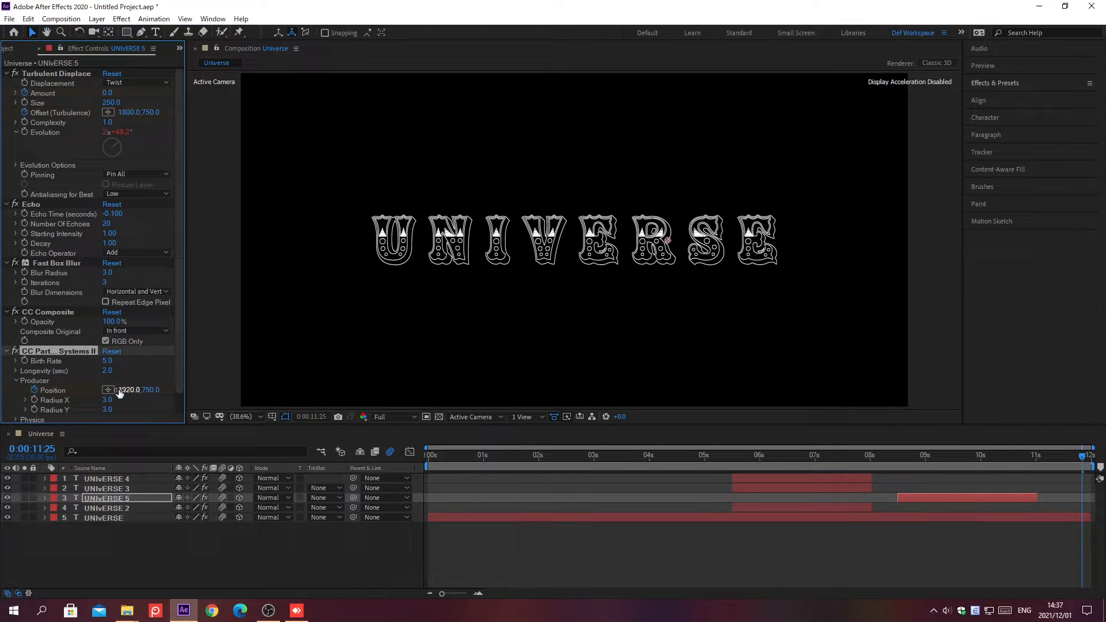
Set the Producer's Radius X in CC Particle Systems II to 11.
left_click(117, 272)
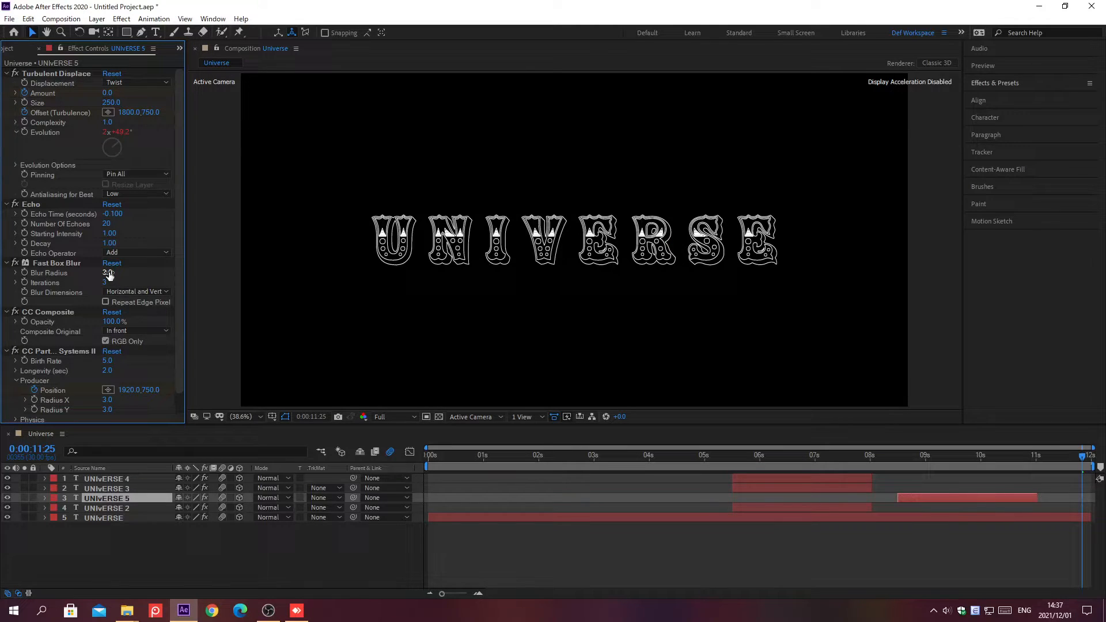
left_click(106, 400)
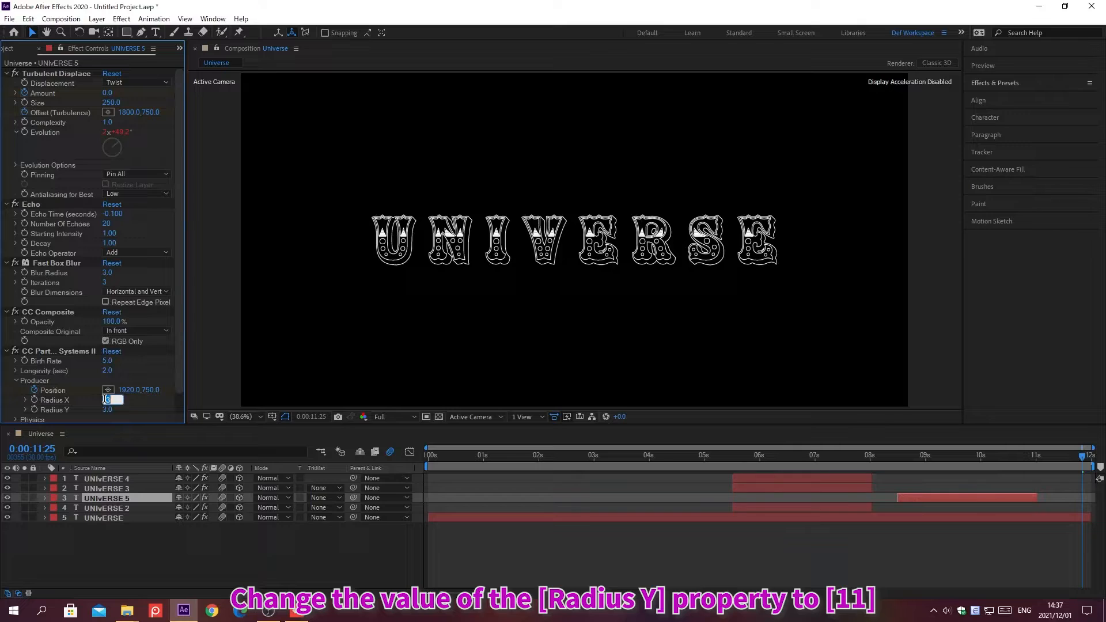
type("11")
key("Return")
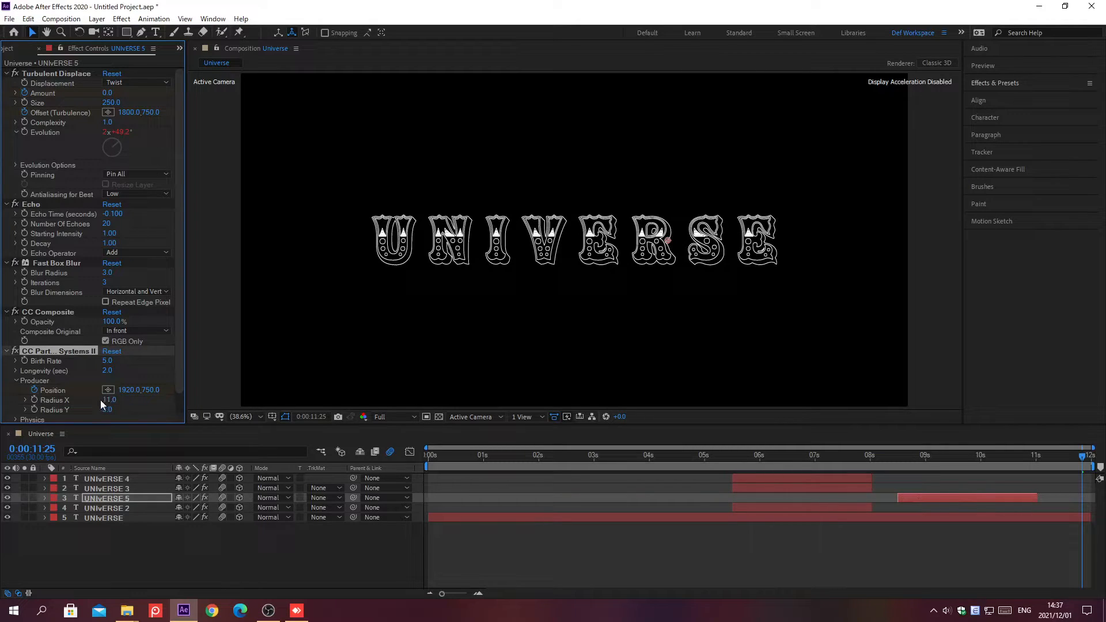
left_click(15, 382)
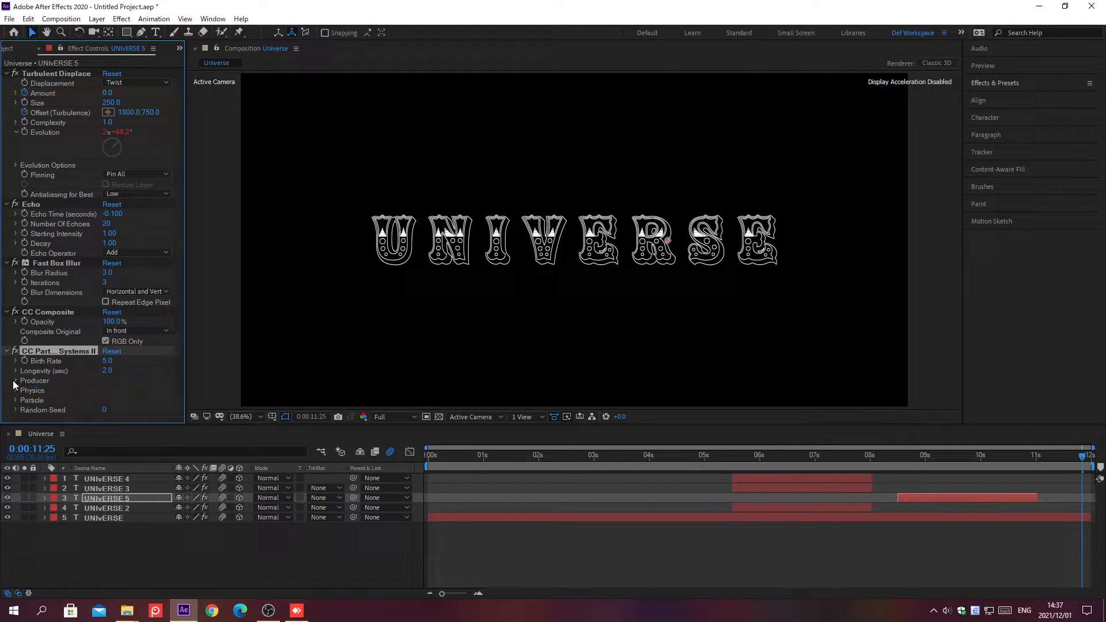
Set the CC Particle Systems II Physics Animation to Fire and its Velocity to 0.
left_click(15, 390)
scroll(15, 395, "down", 1)
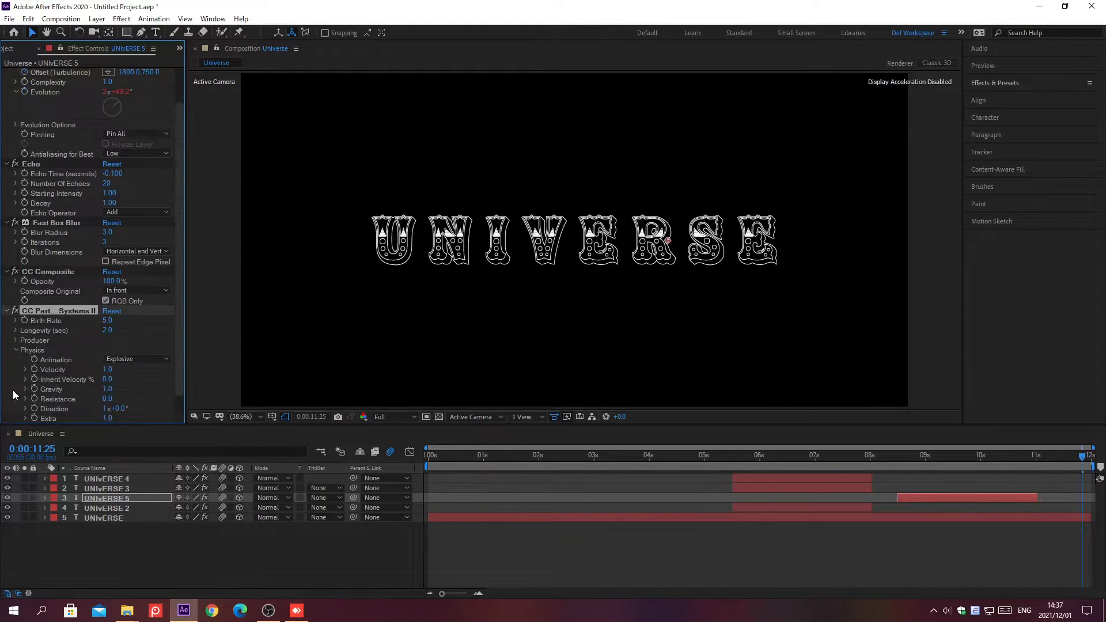
left_click(143, 361)
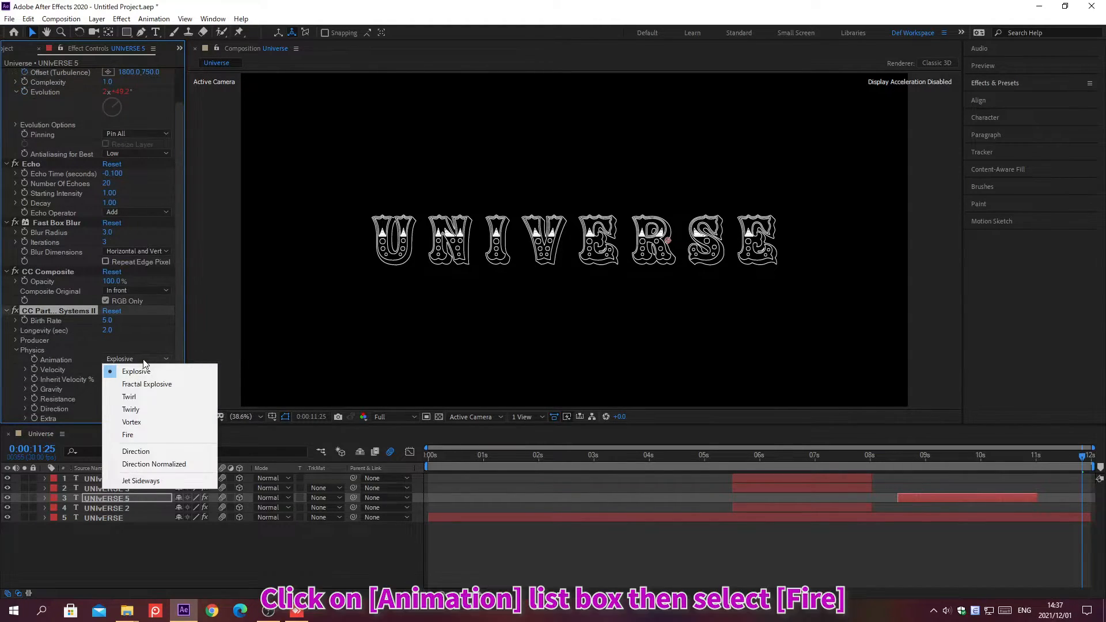
left_click(128, 435)
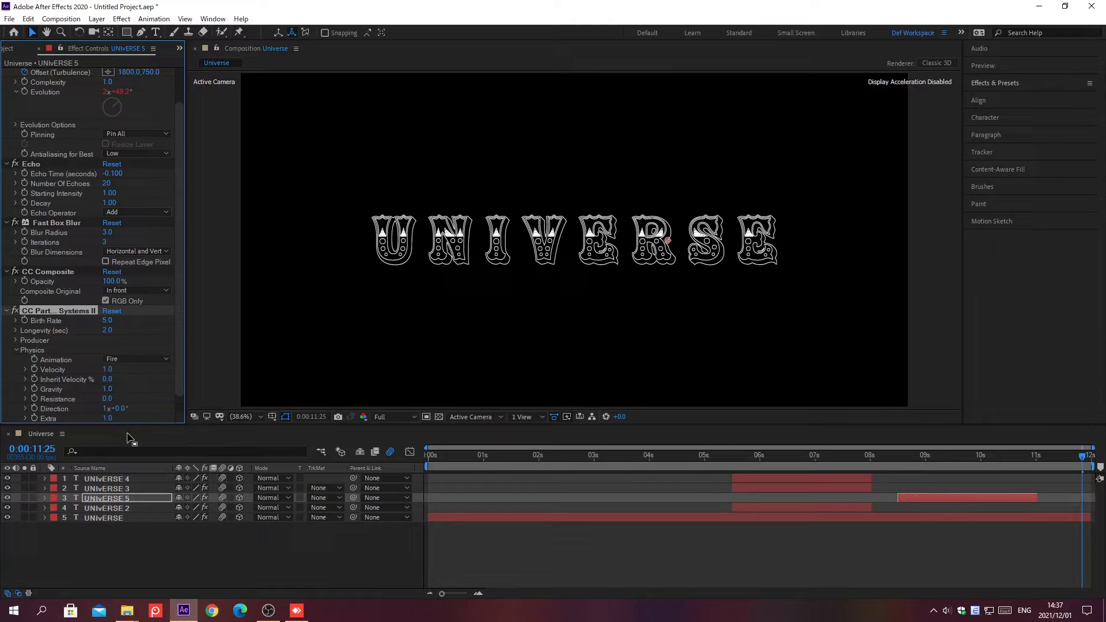
left_click(105, 370)
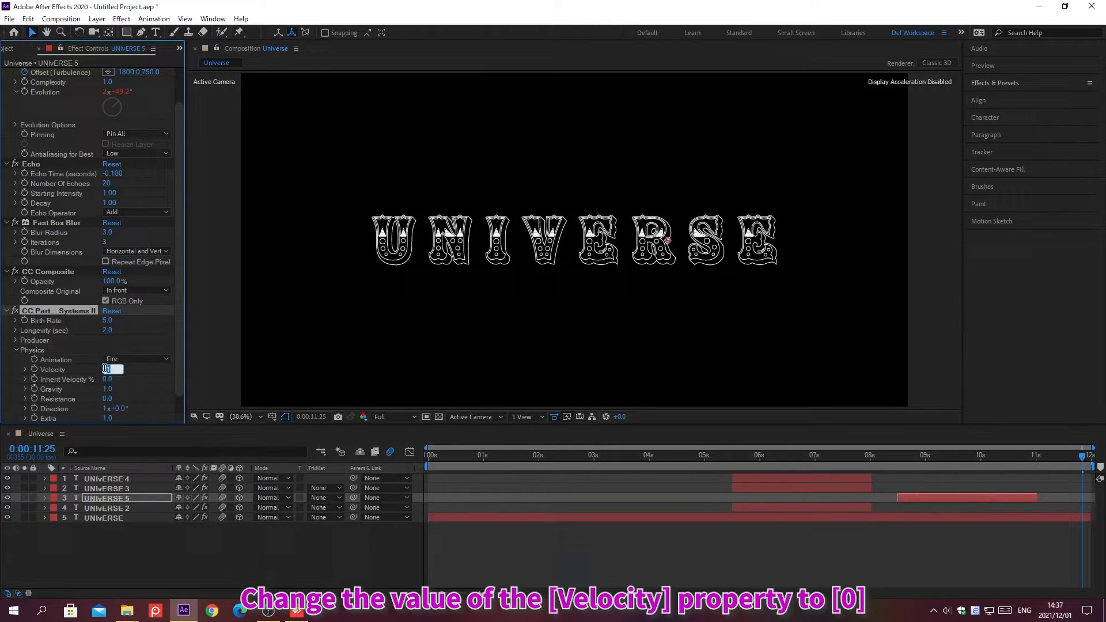
type("0")
key("Return")
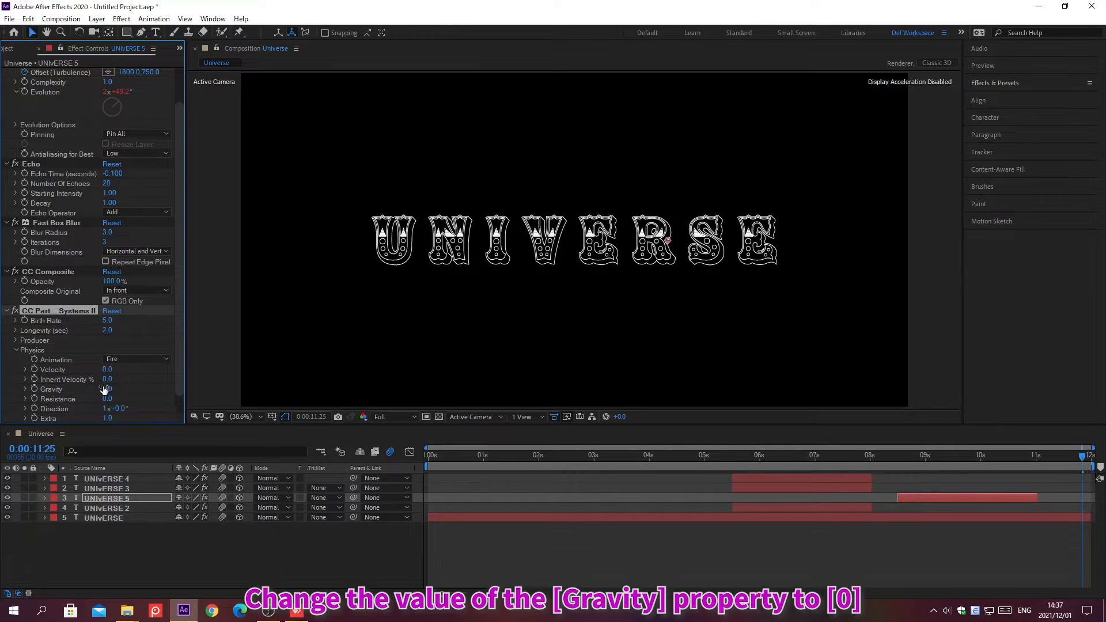
Set the particle physics Gravity to 0 and Resistance to 10.
left_click(106, 389)
type("0")
key("Return")
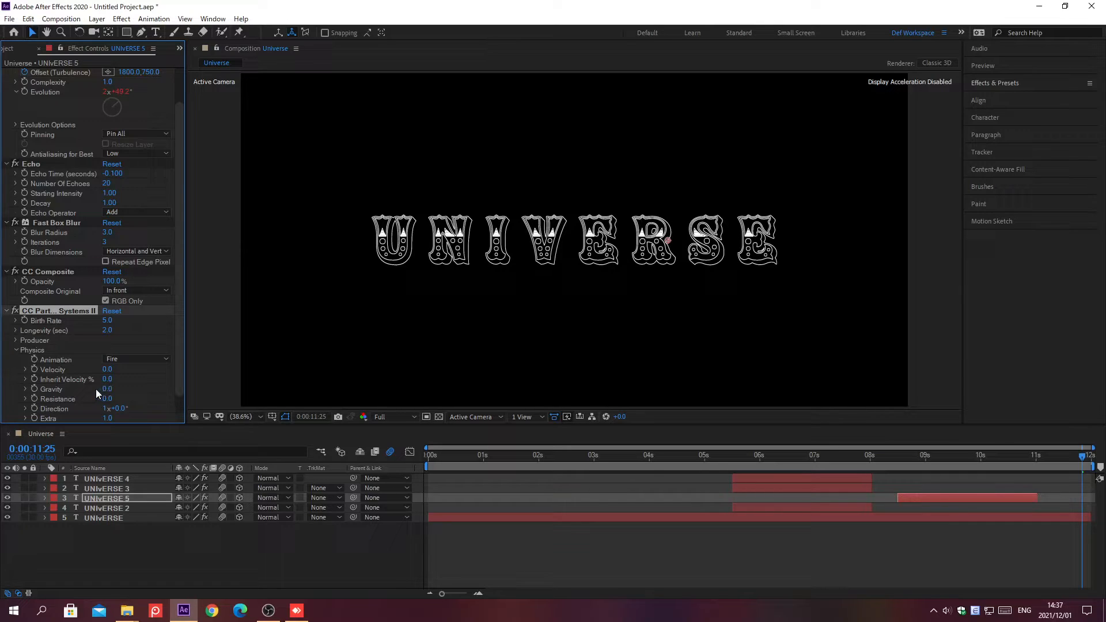
left_click(105, 398)
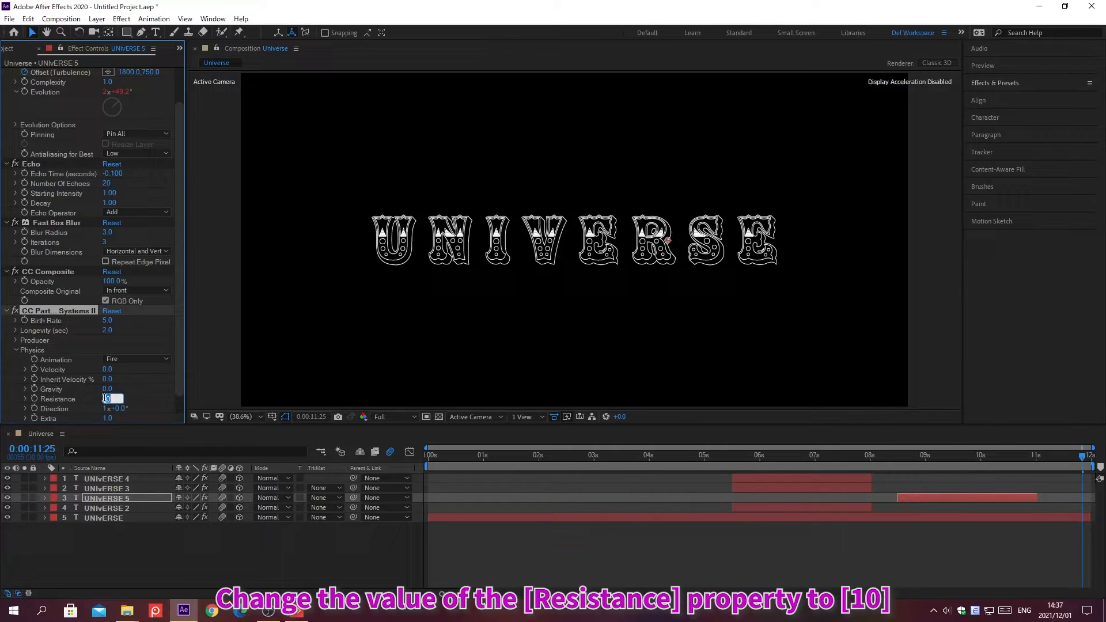
type("10")
key("Return")
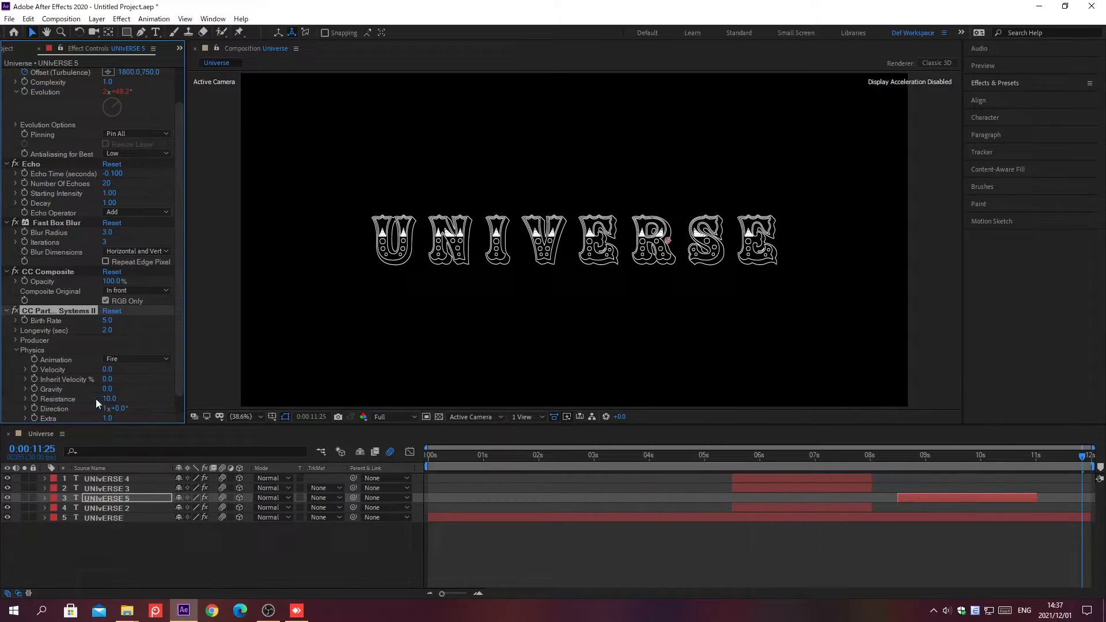
left_click(15, 351)
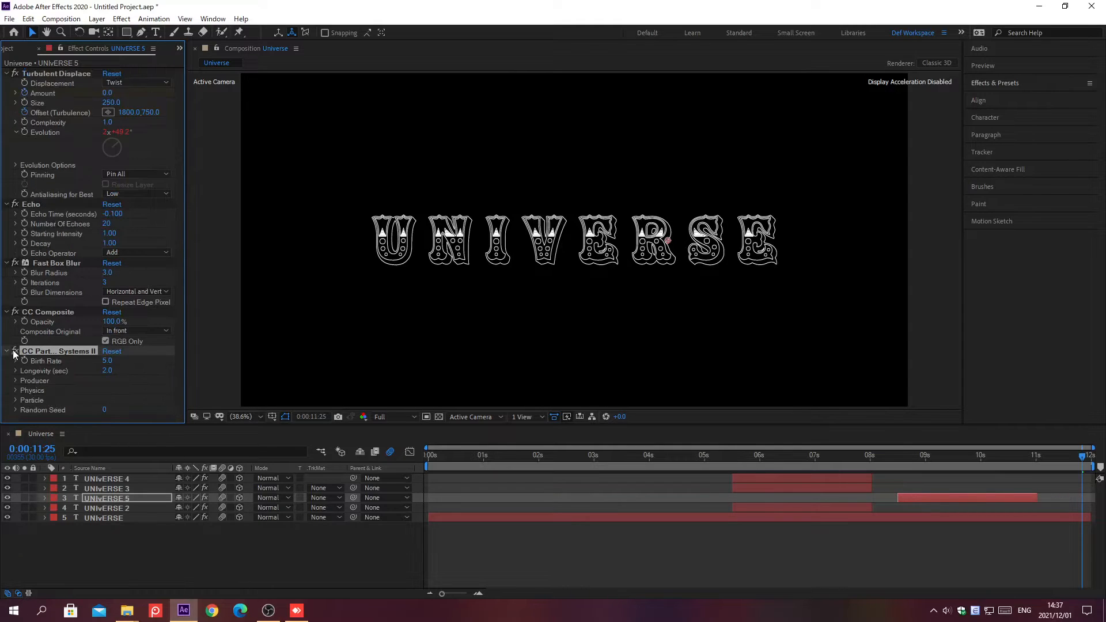
Change the particles' Birth Color in CC Particle Systems II to FFFFFF.
left_click(15, 406)
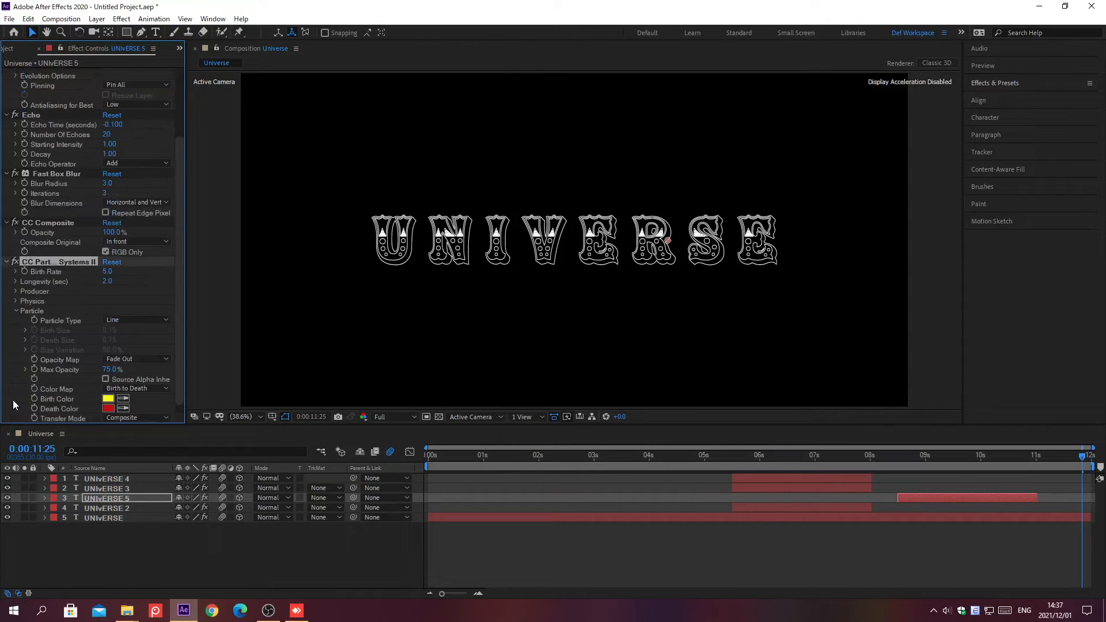
left_click(108, 399)
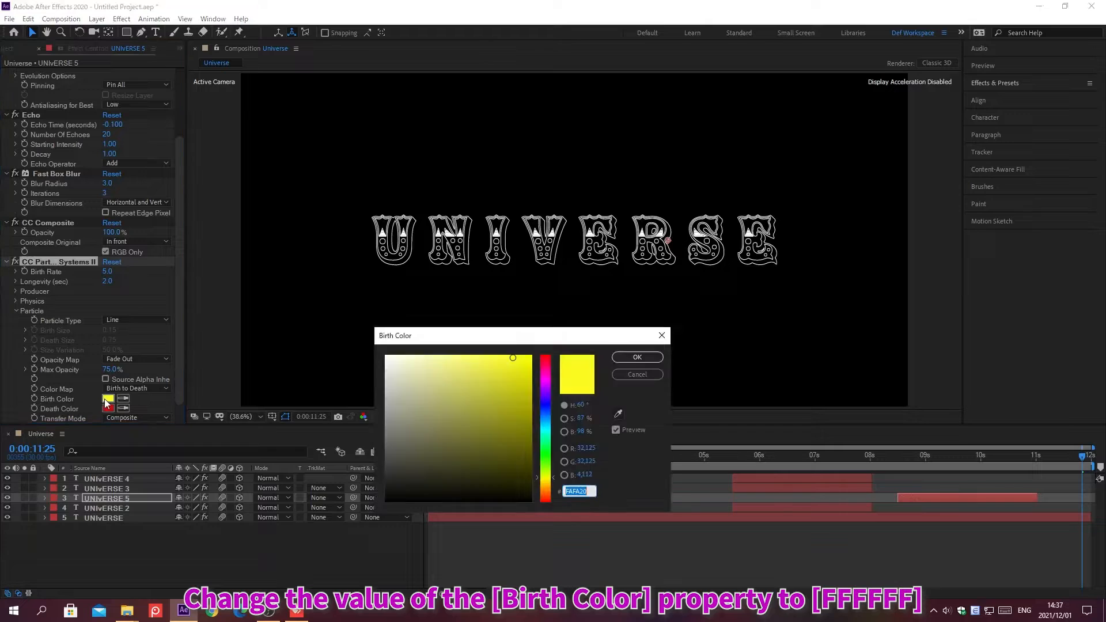
type("FFFFFF")
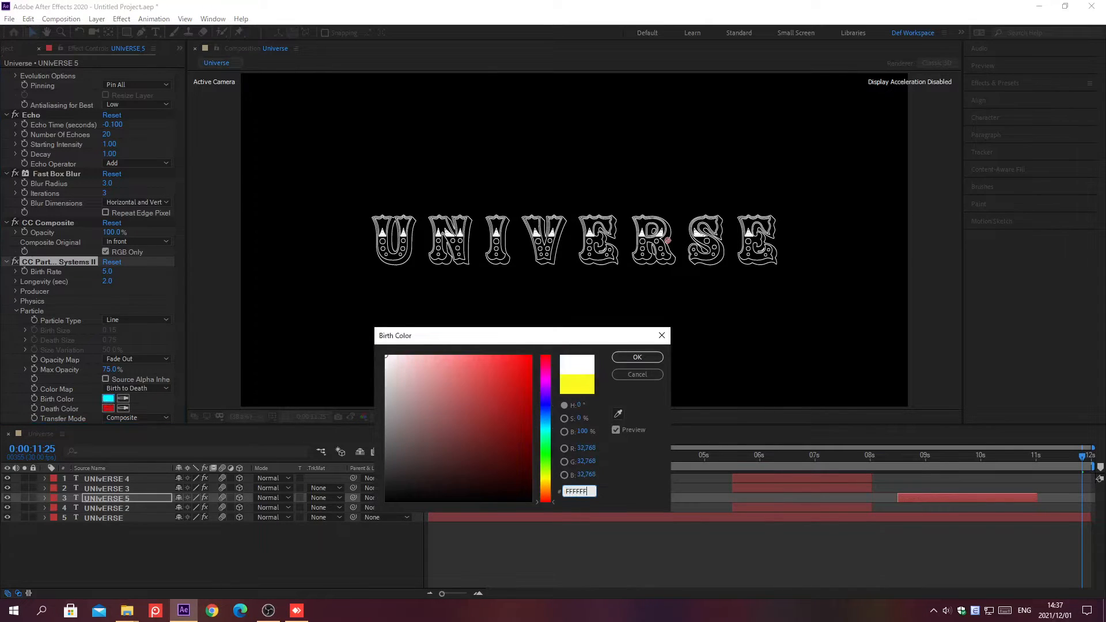
key("Return")
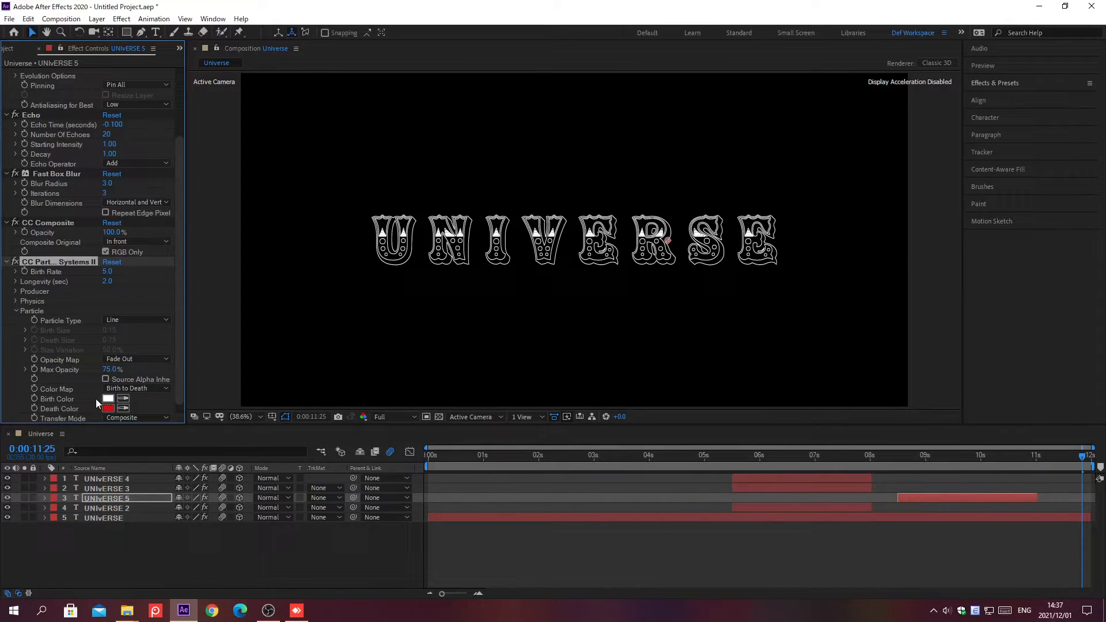
Change the particles' Death Color to 616161 and enable Source Alpha Inheritance.
left_click(108, 408)
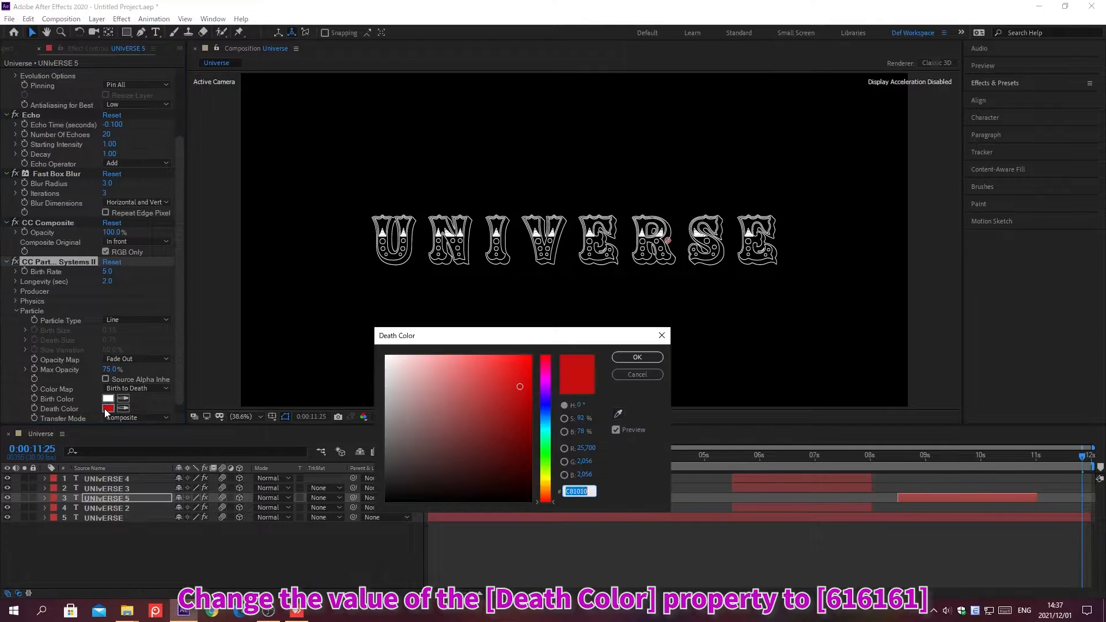
type("616161")
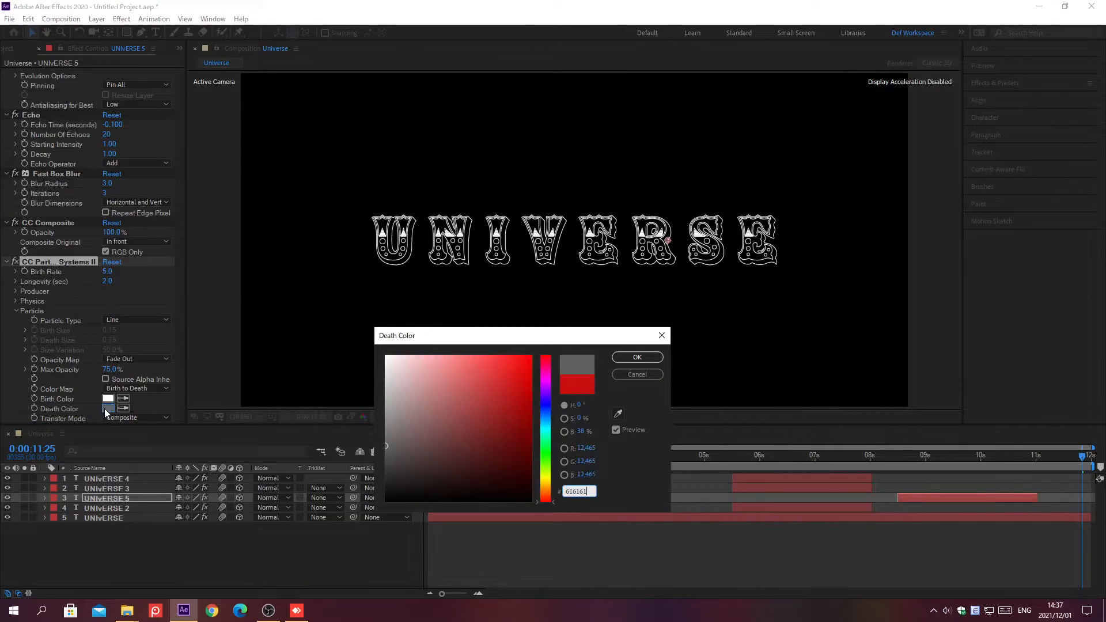
key("Return")
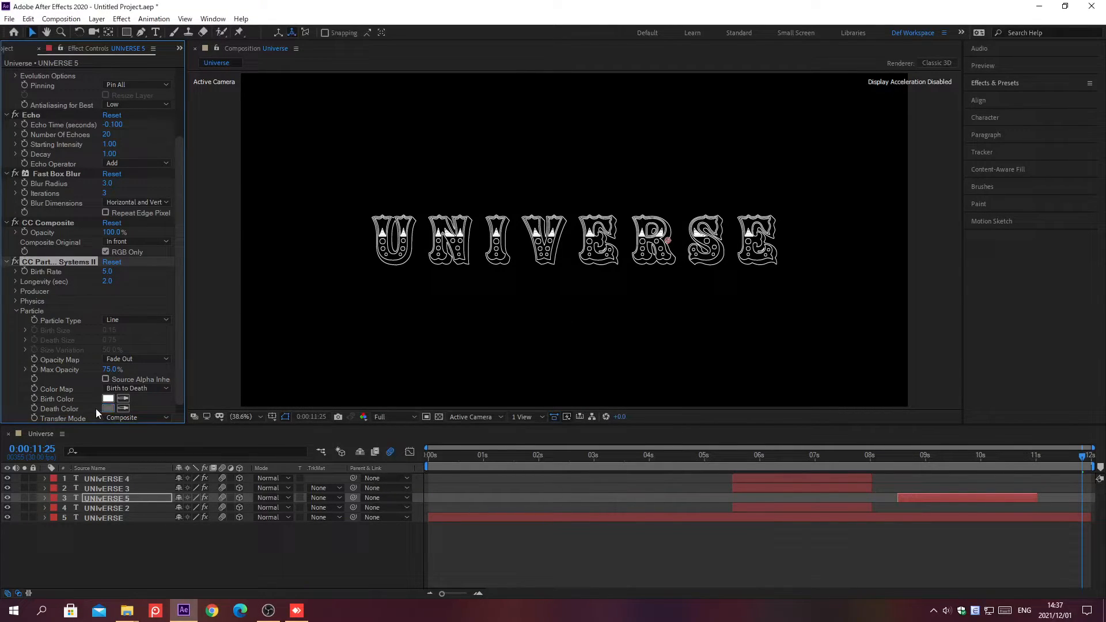
left_click(106, 379)
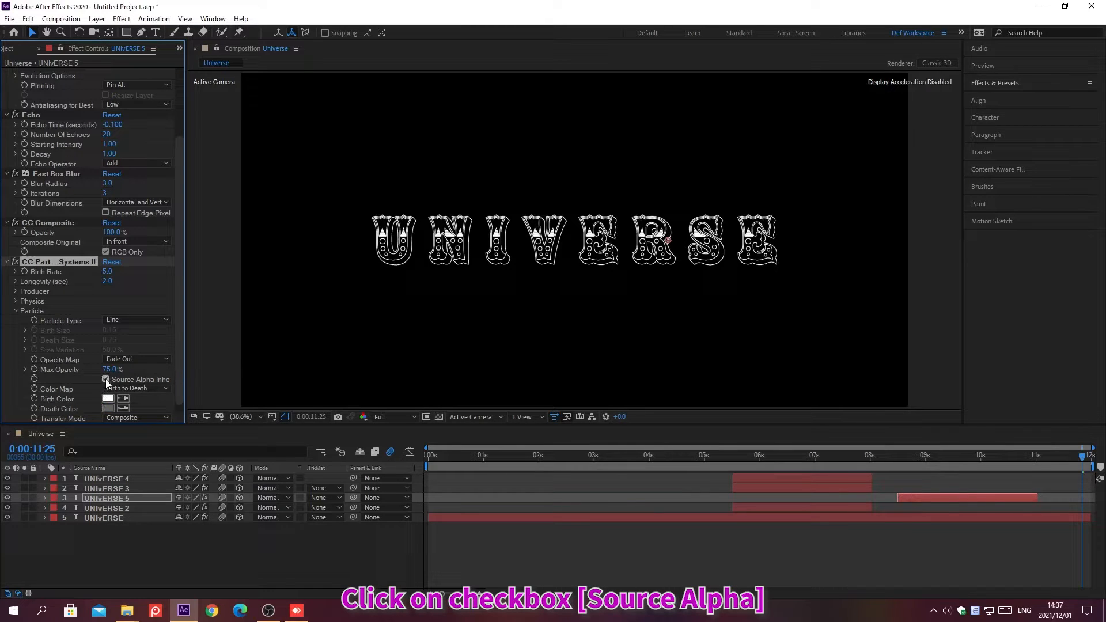
left_click(15, 312)
Apply the Linear Wipe transition effect to the UNIvERSE 2 layer.
left_click(143, 508)
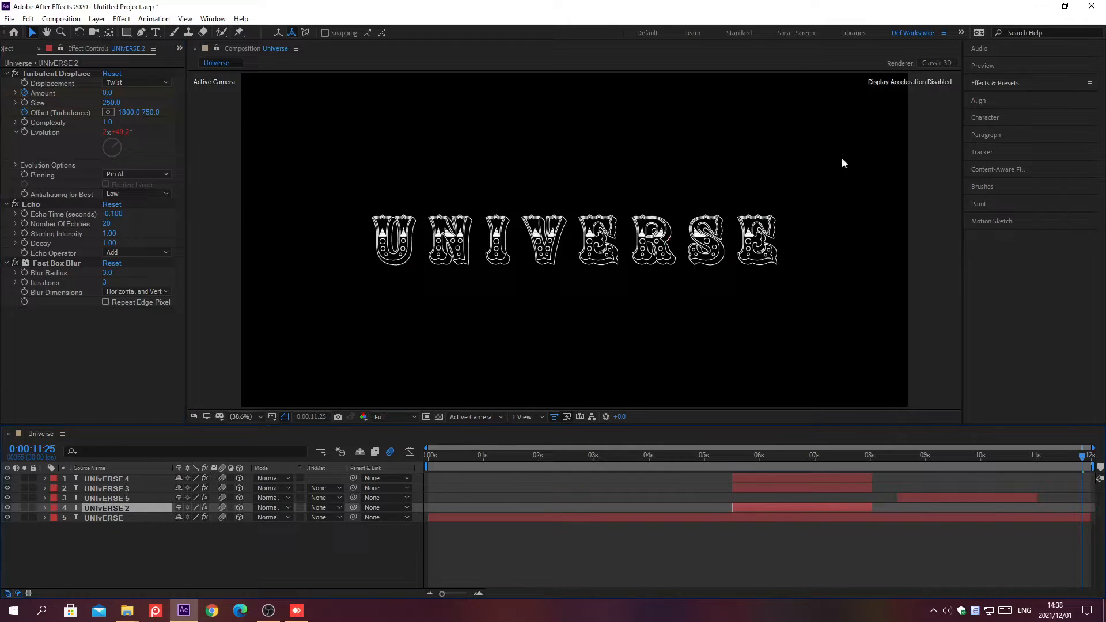
left_click(996, 83)
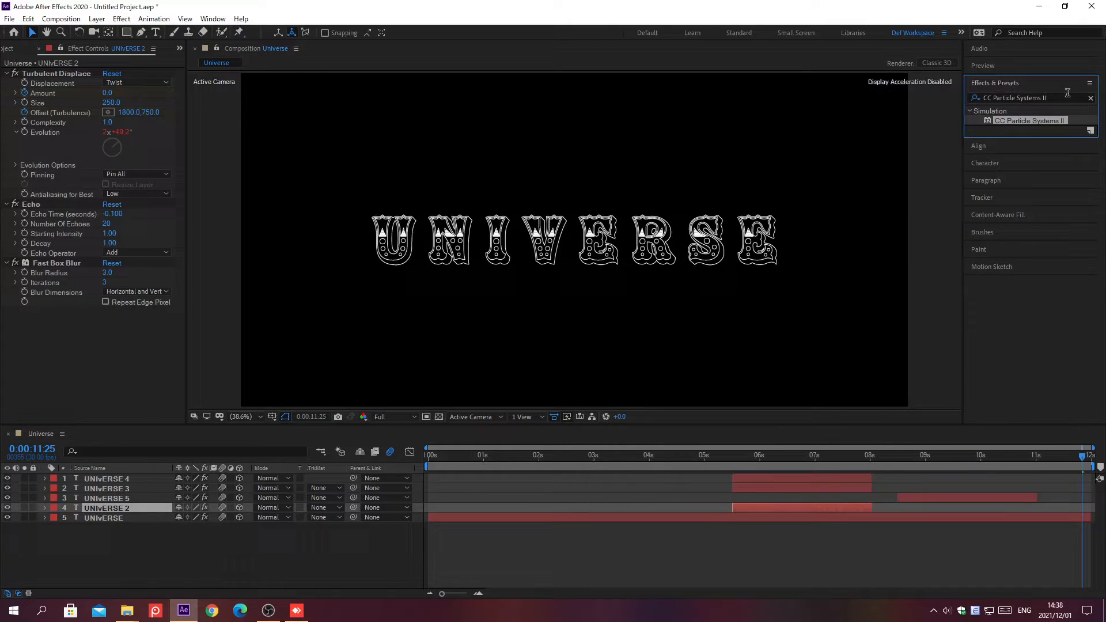
left_click(1091, 99)
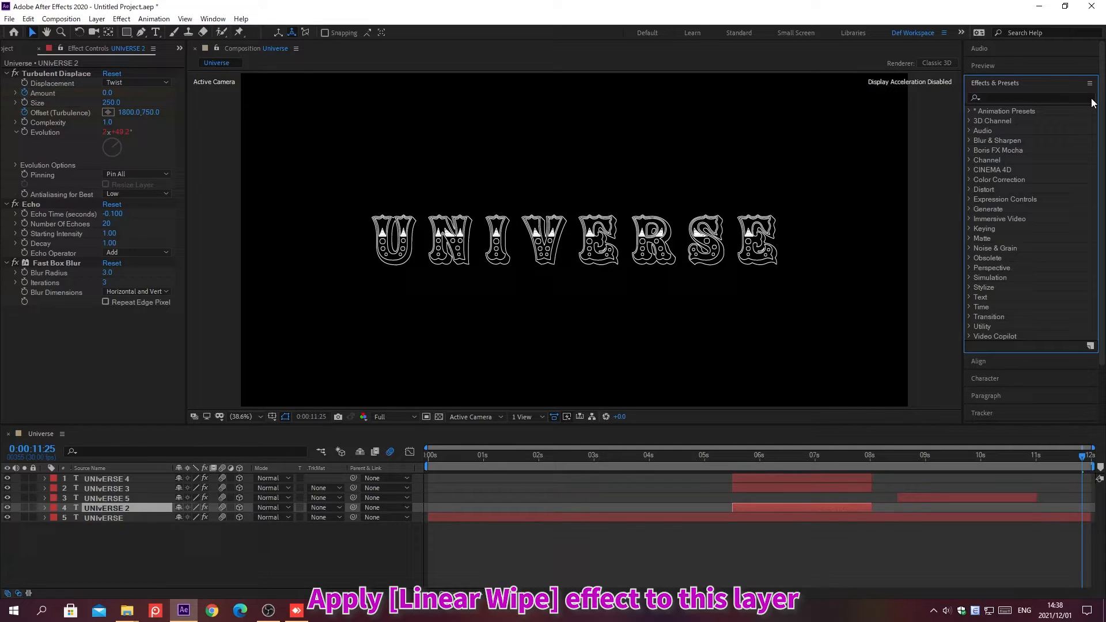
left_click(996, 98)
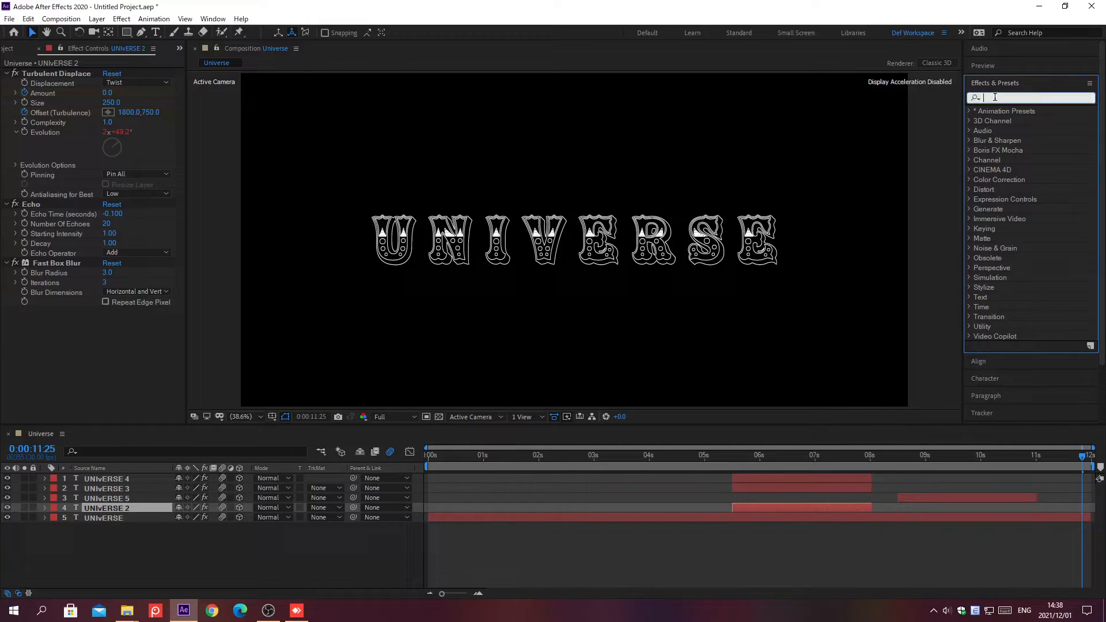
type("Linear Wipe")
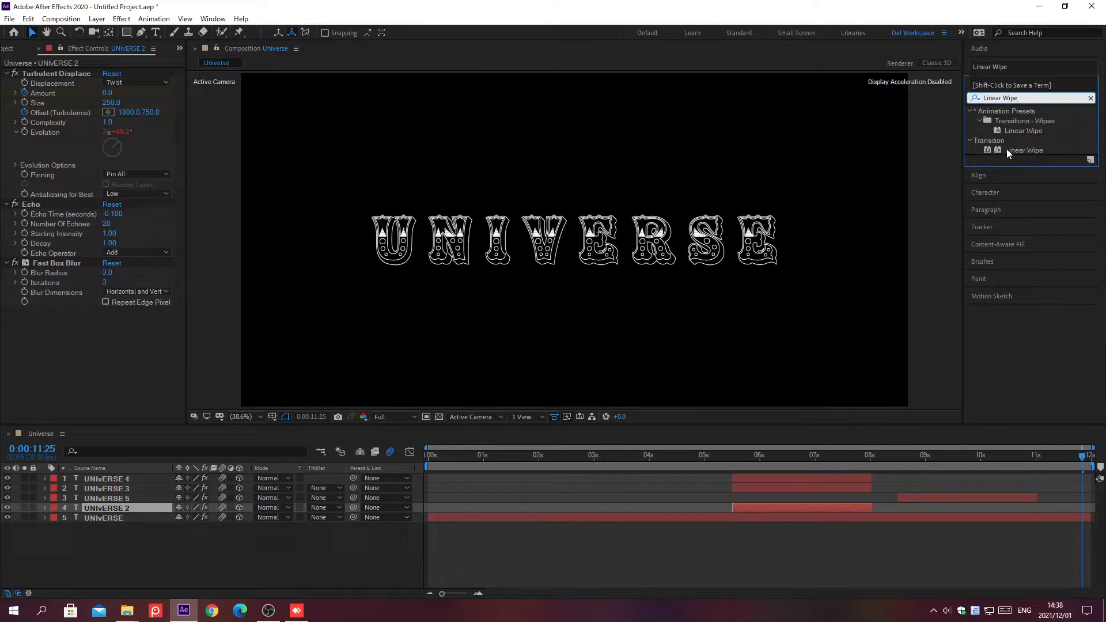
double_click(1008, 149)
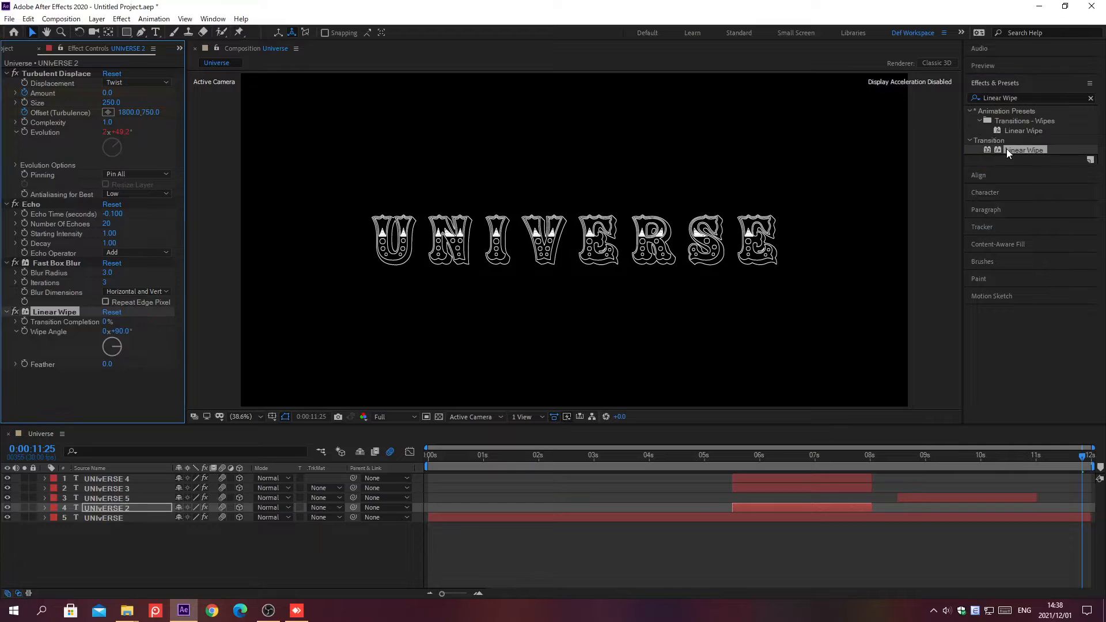
left_click(995, 84)
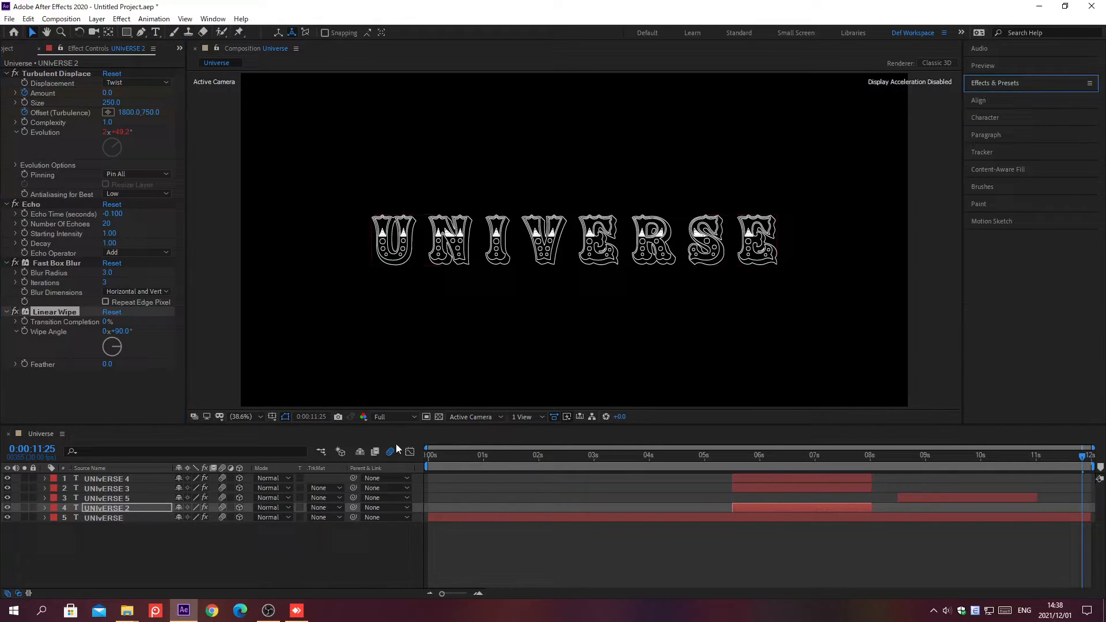
Keyframe the Linear Wipe's Transition Completion at 0% at time 0:00:08:15.
key("alt+shift+j")
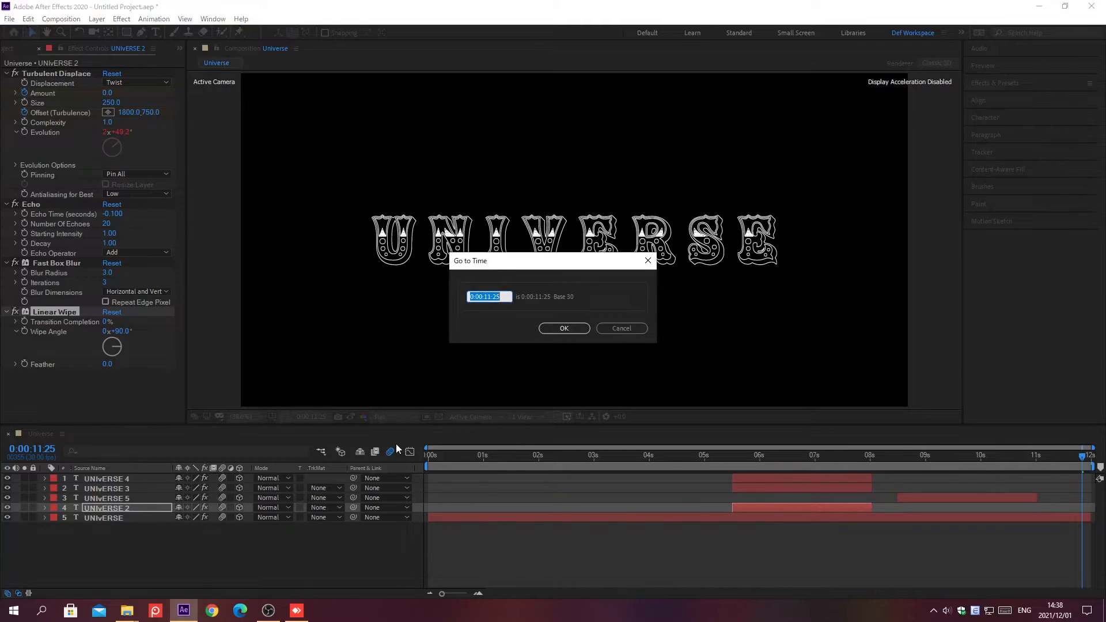
type("0;00;08;15")
key("Return")
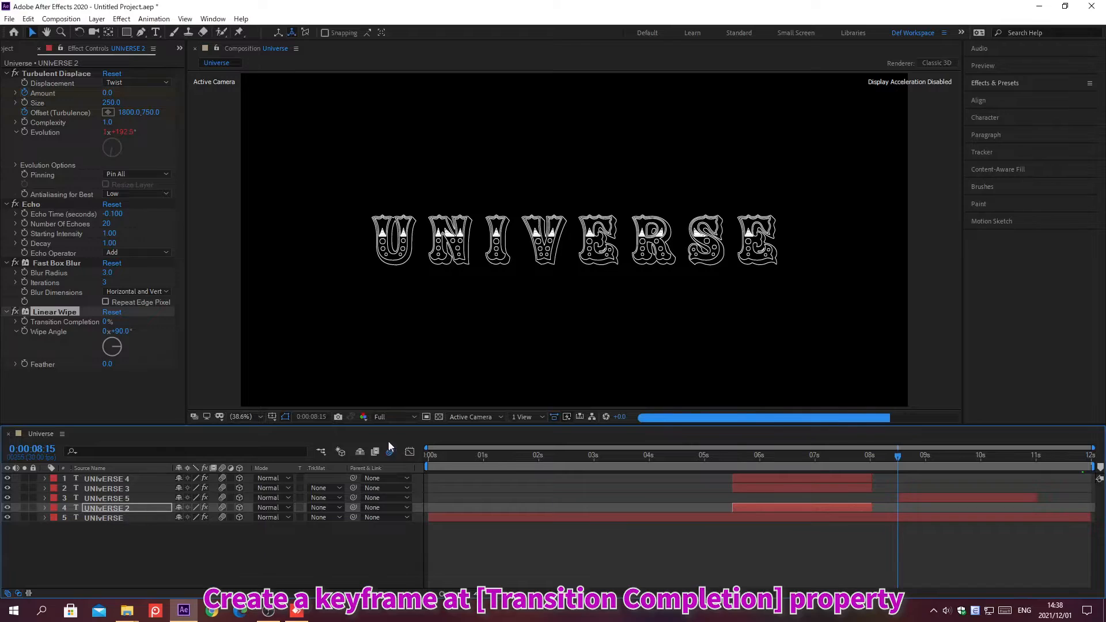
left_click(23, 322)
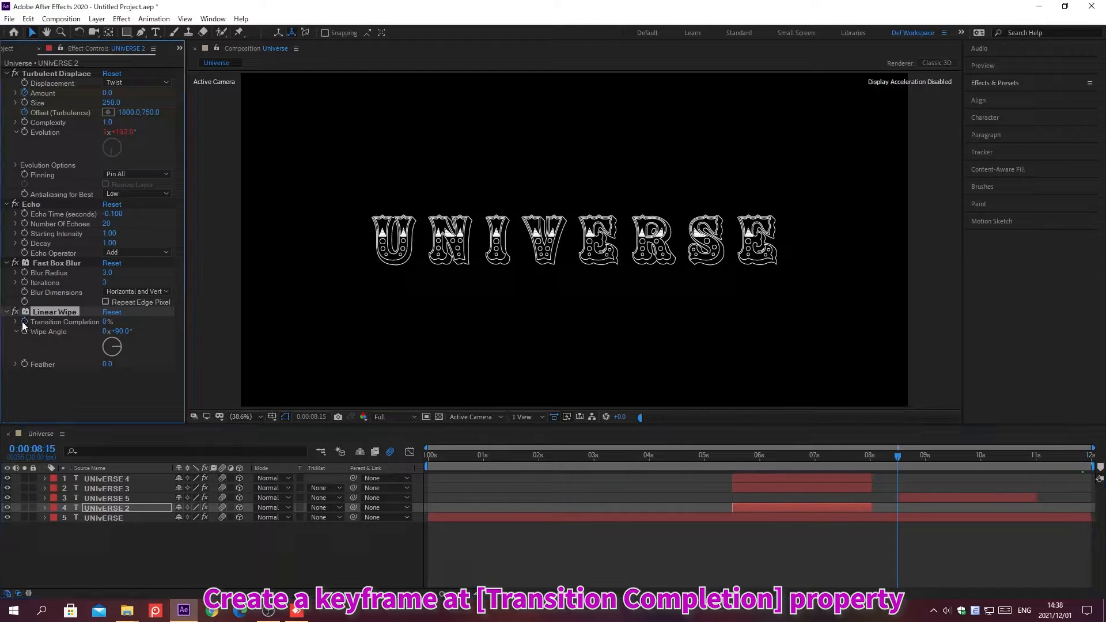
left_click(107, 322)
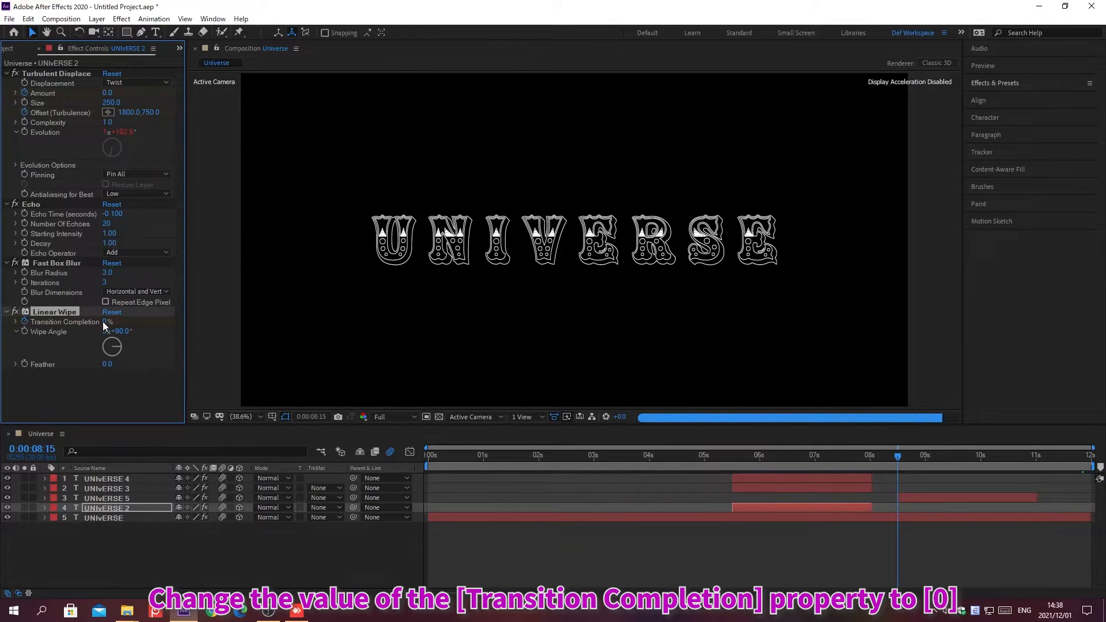
key("Return")
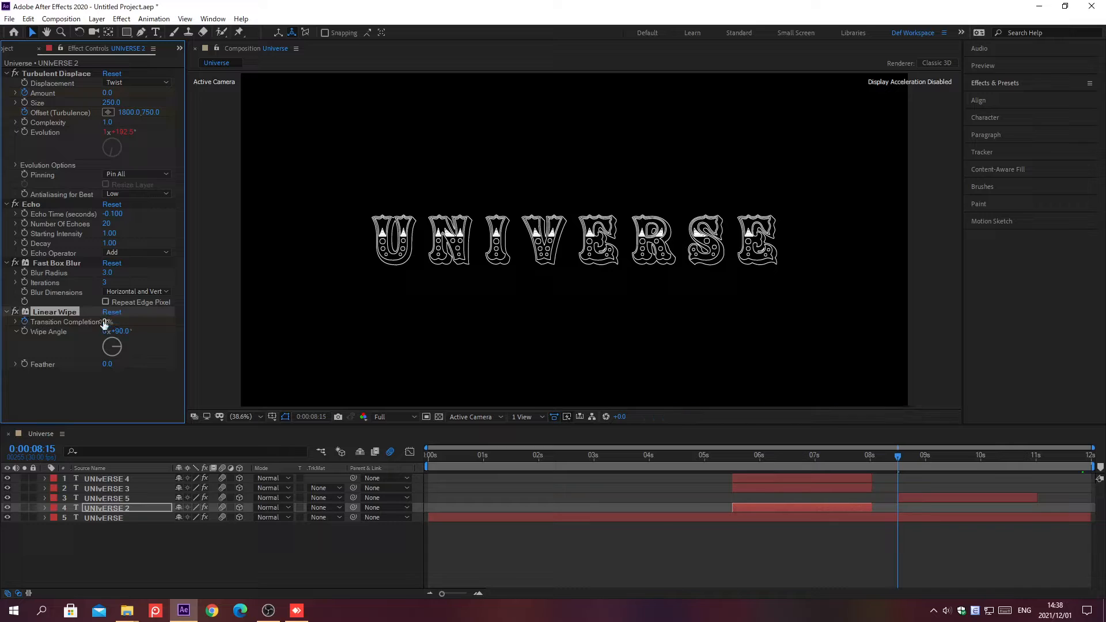
Set the Linear Wipe's Transition Completion to 100% at time 0:00:11:25.
key("alt+shift+j")
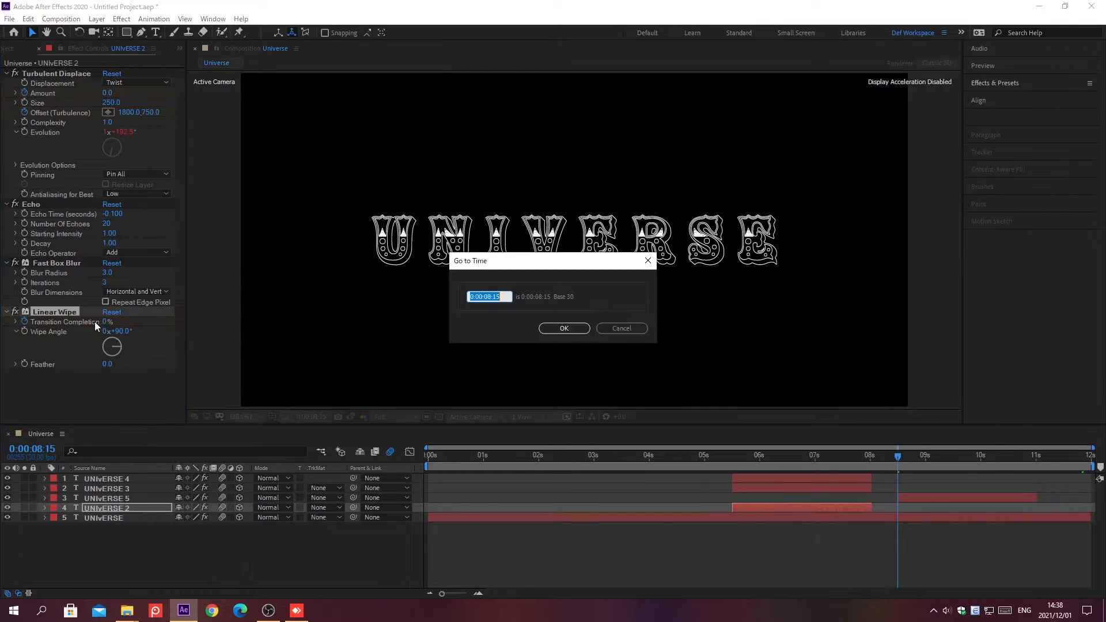
type("0;00;11;25")
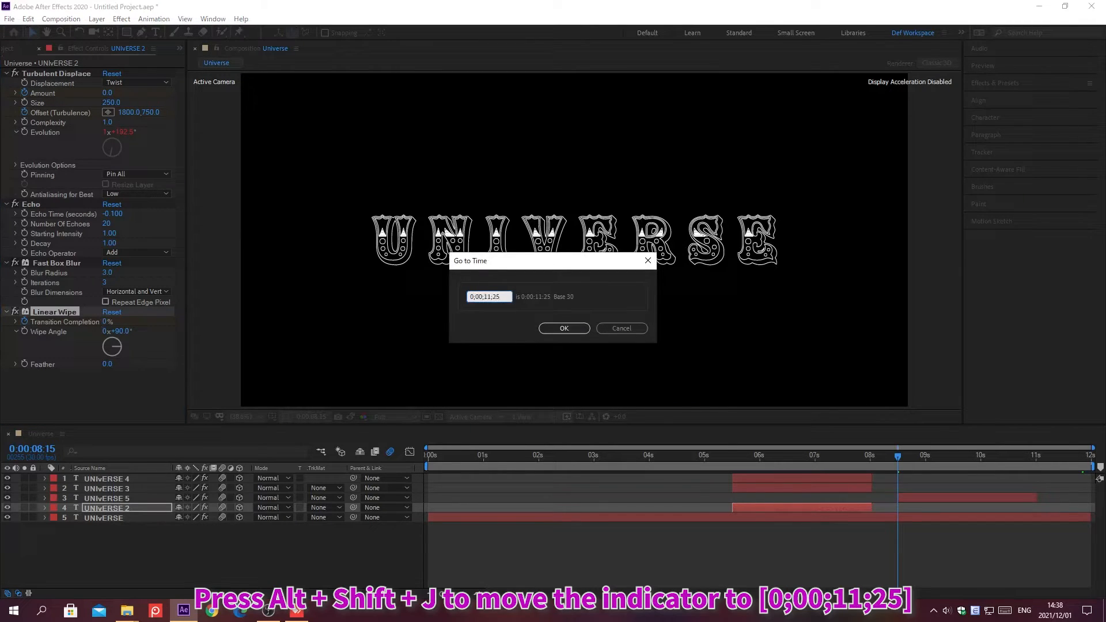
key("Return")
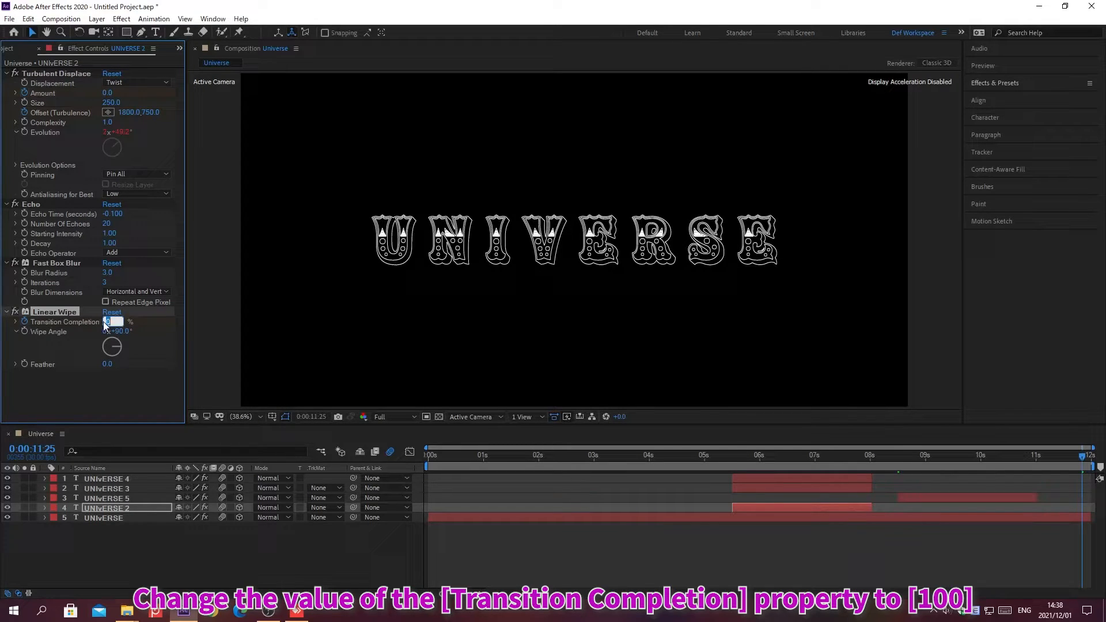
type("100")
key("Return")
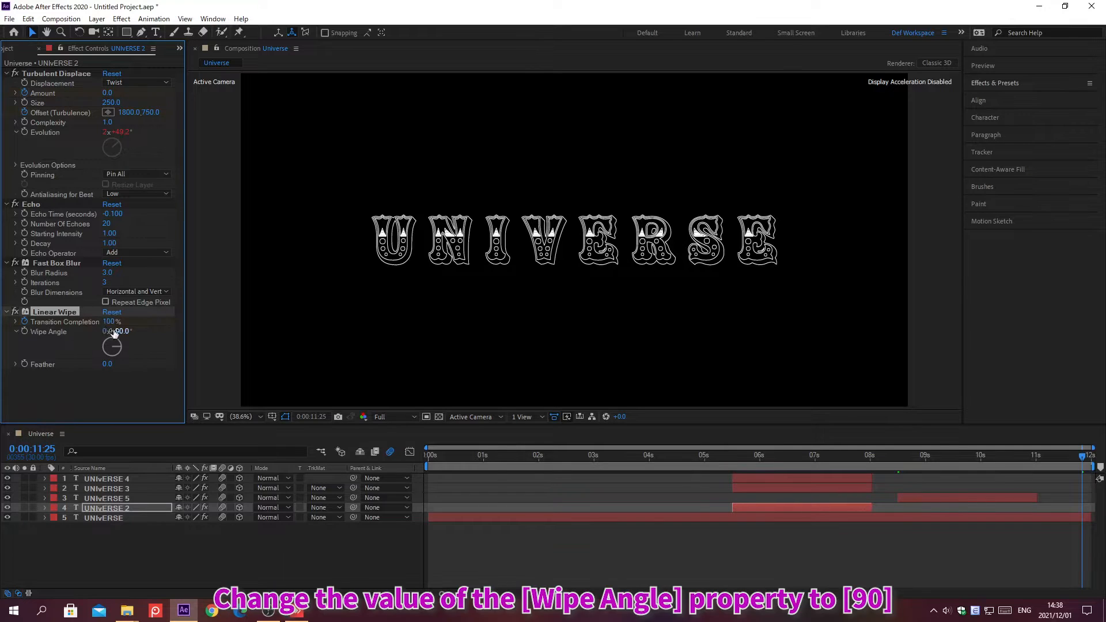
Set the Linear Wipe's Wipe Angle to 90° and its Feather to 50.
left_click(118, 331)
type("90")
key("Return")
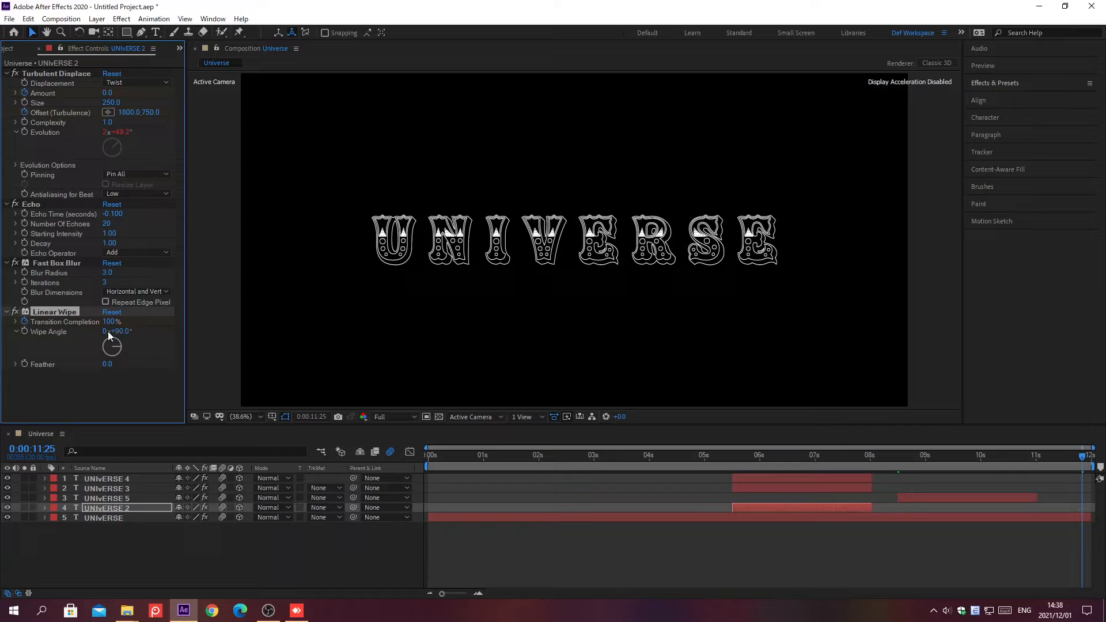
left_click(106, 365)
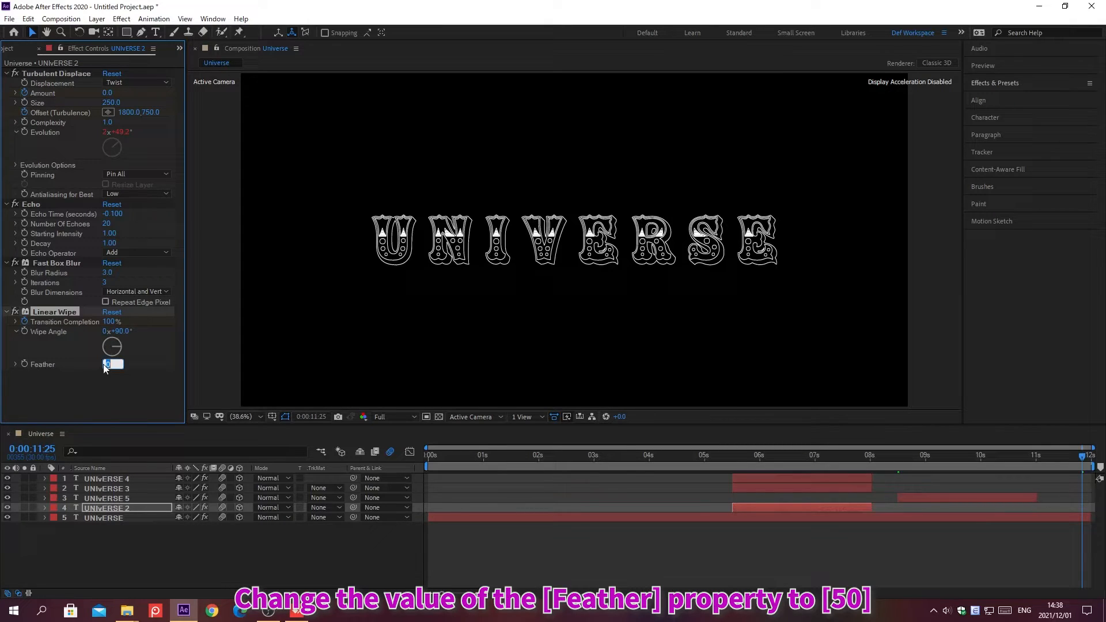
type("50")
key("Return")
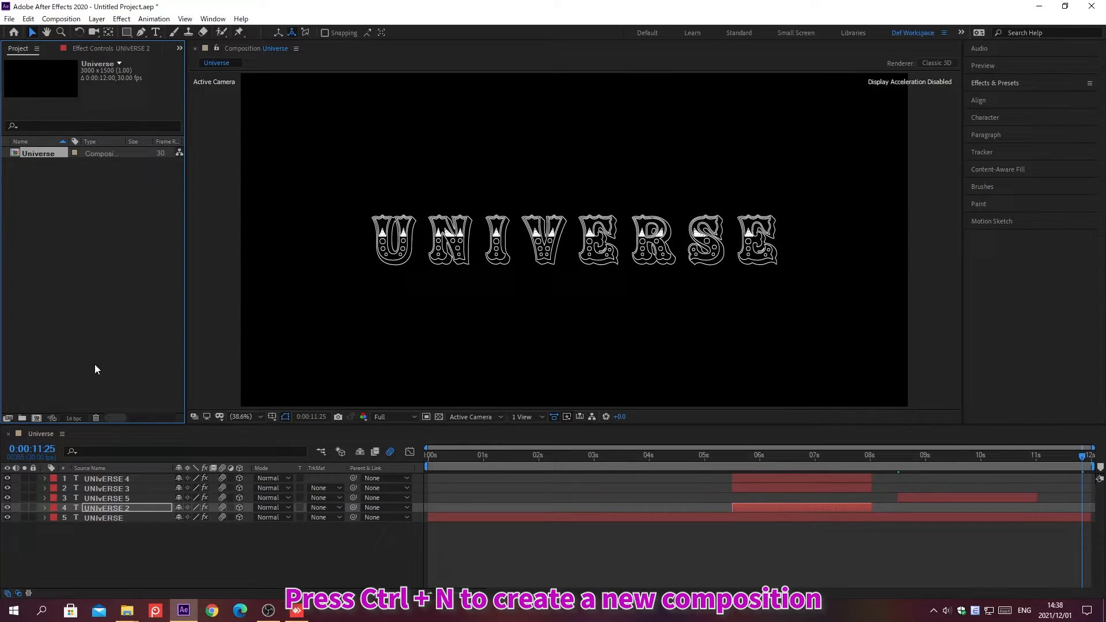
Create a new composition named Space, 3000 x 1500 px, with a duration of 0:00:13:00 and a black background.
key("ctrl+n")
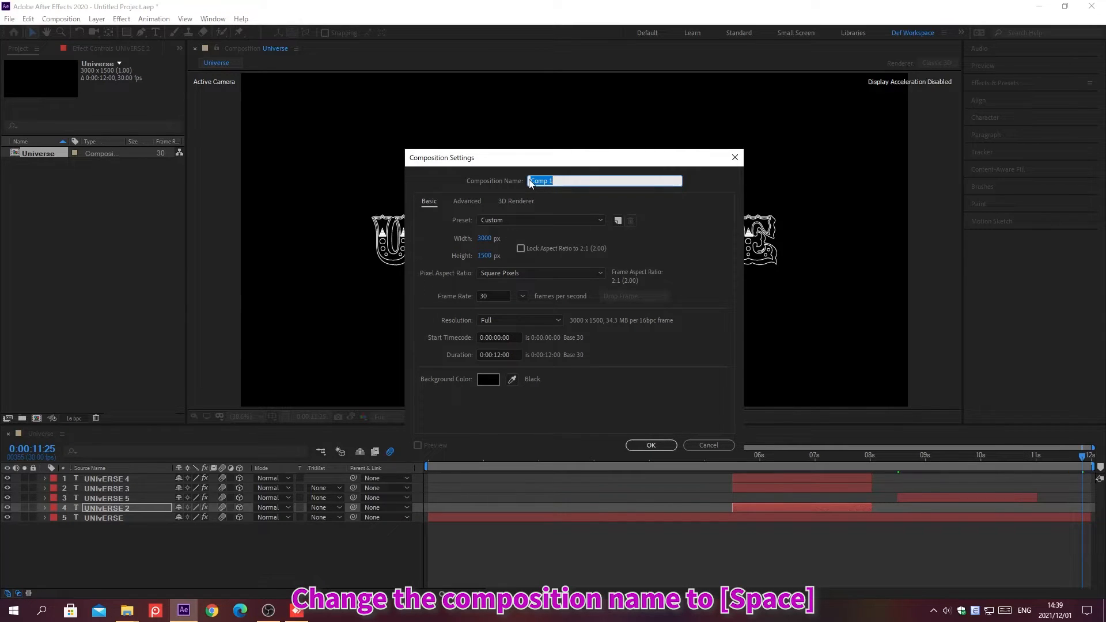
type("Space")
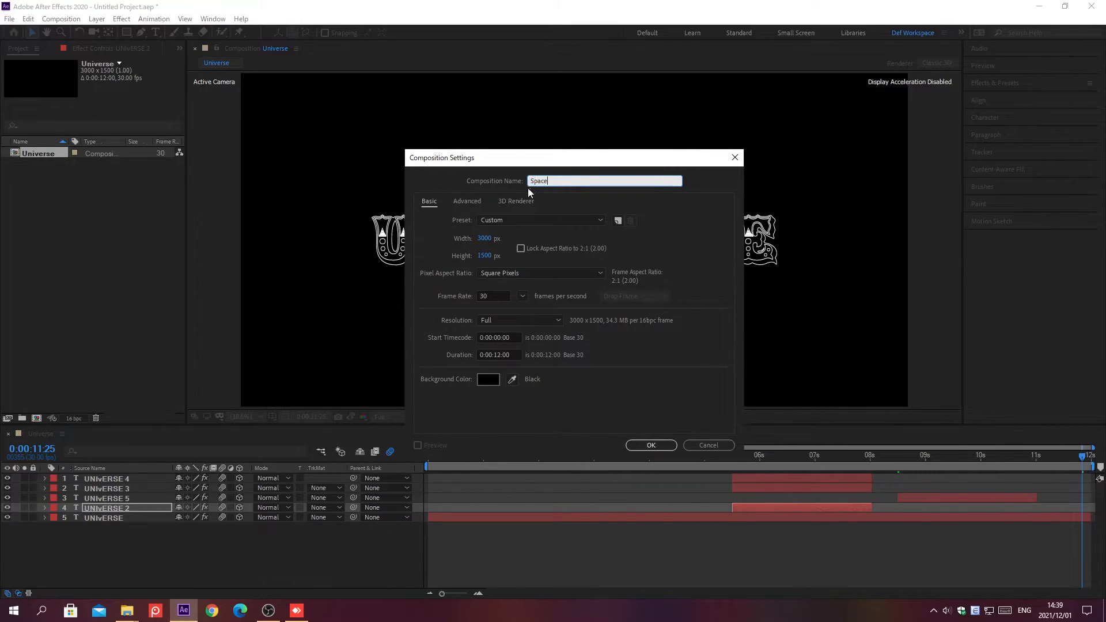
left_click(479, 238)
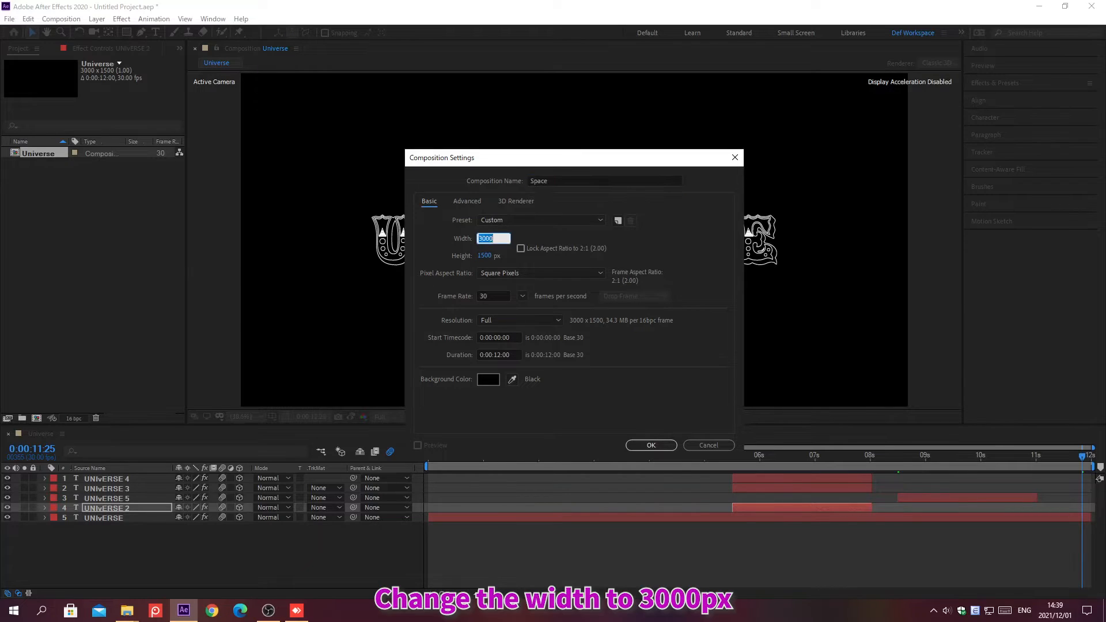
type("3000")
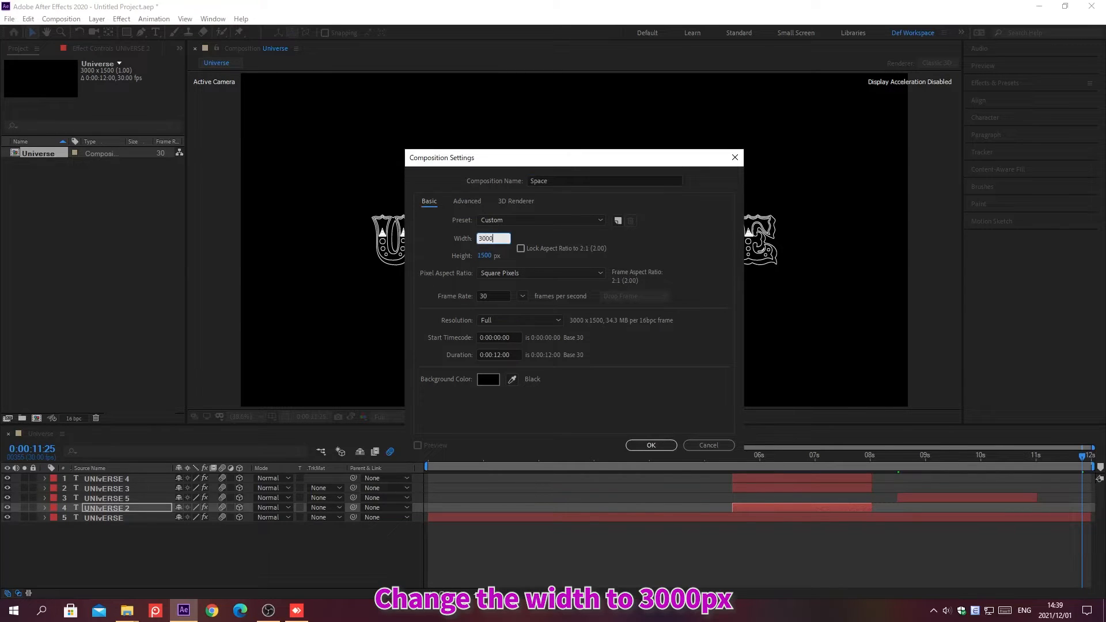
left_click(479, 255)
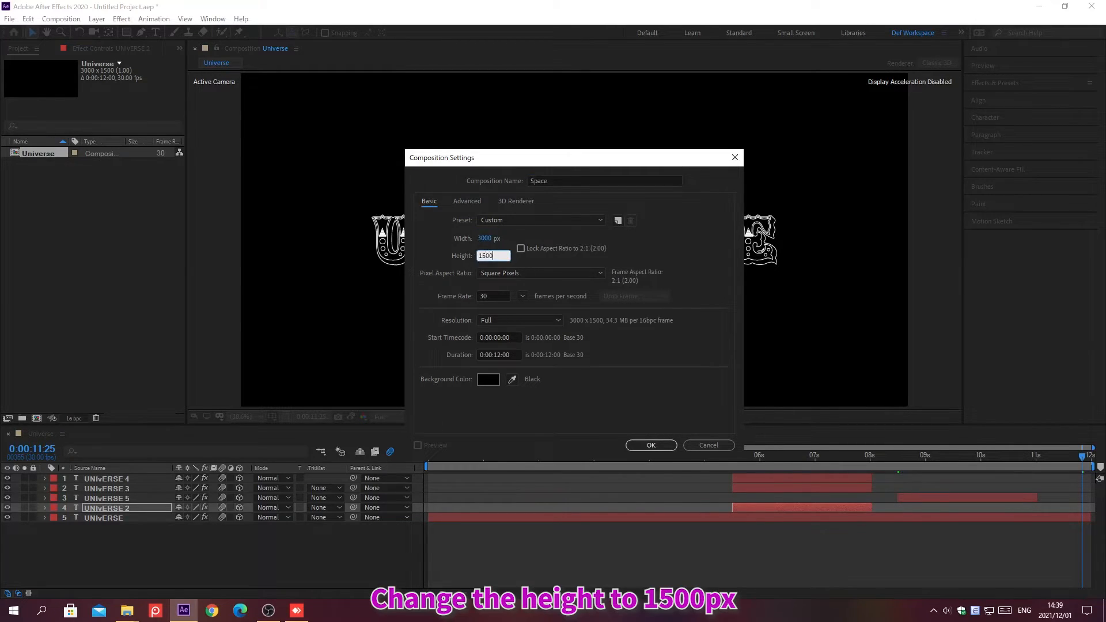
left_click(478, 354)
type("0;00;13;00")
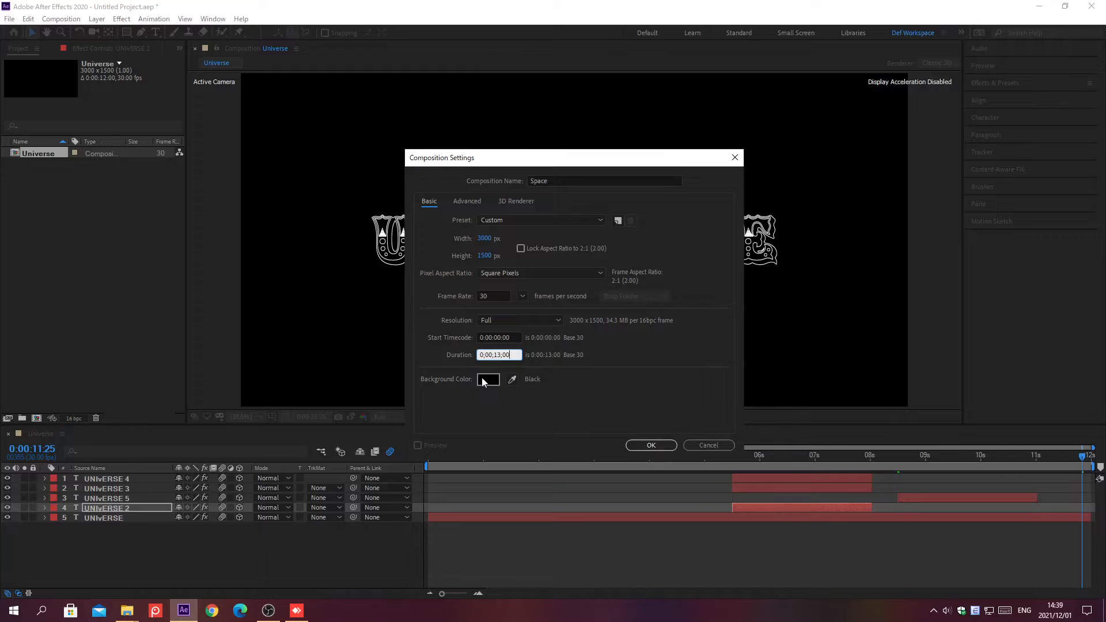
left_click(482, 383)
type("00000")
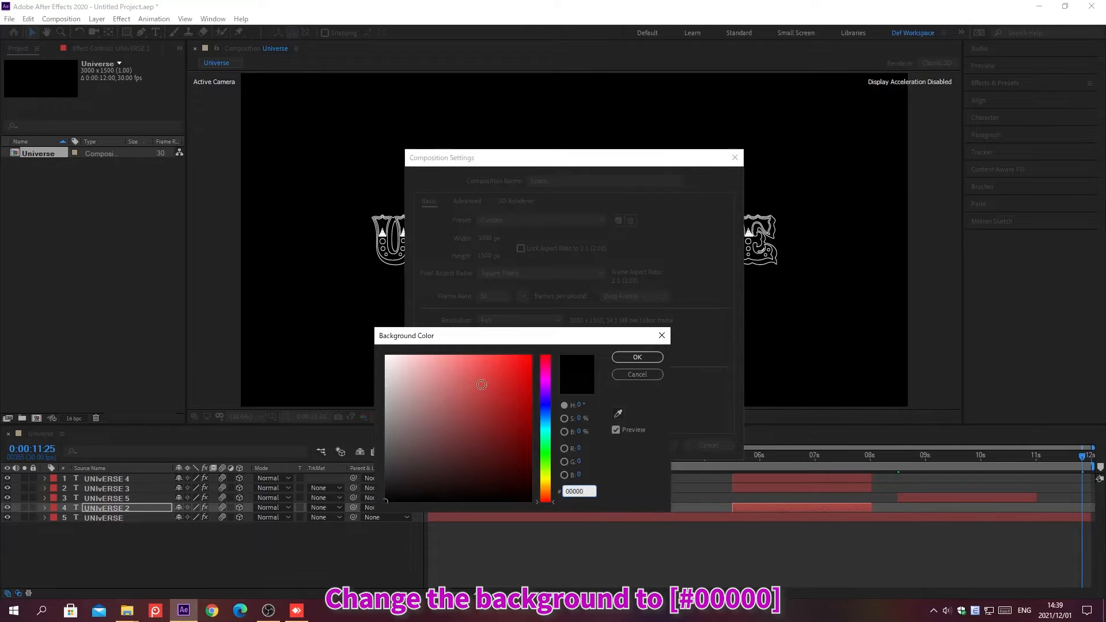
left_click(637, 358)
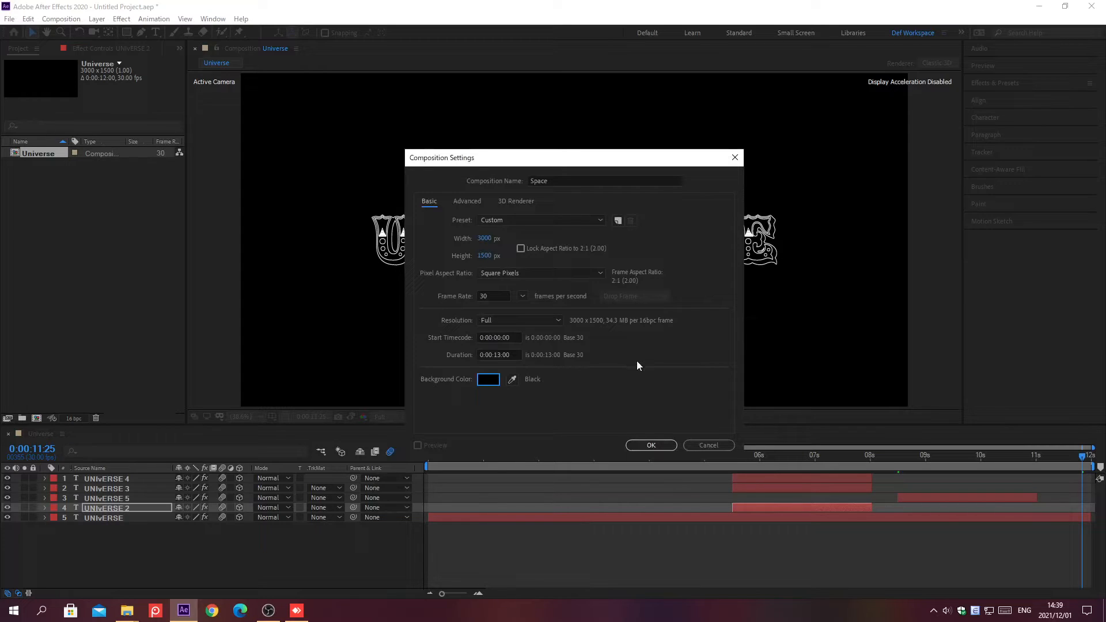
left_click(651, 446)
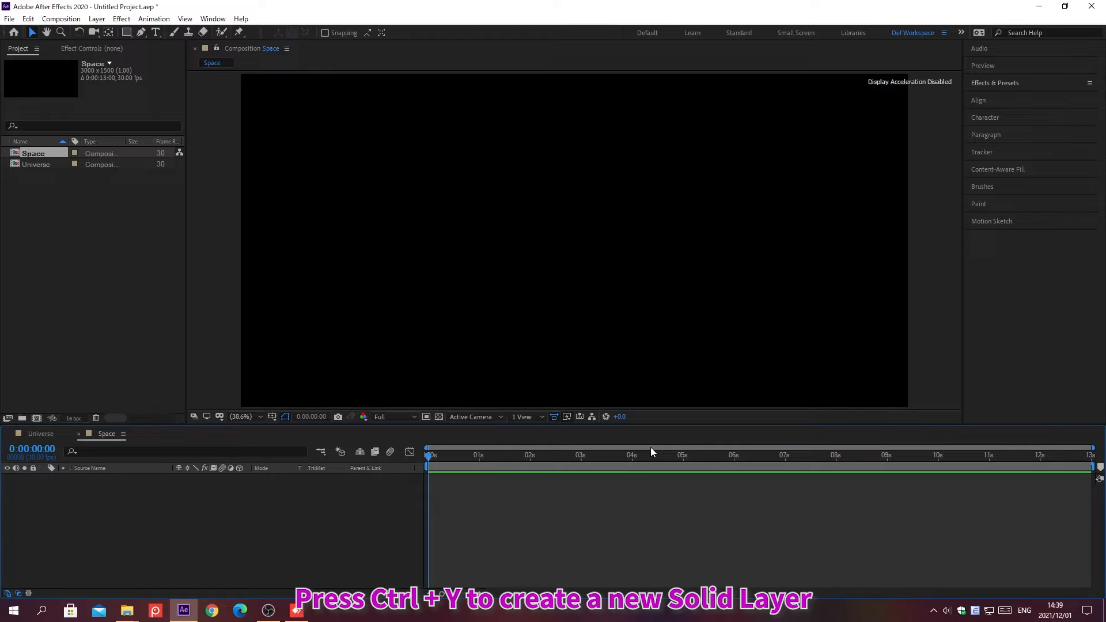
Add a white (FFFFFF) solid layer named Stars, 3000 x 1500 px, to the Space composition.
key("ctrl+y")
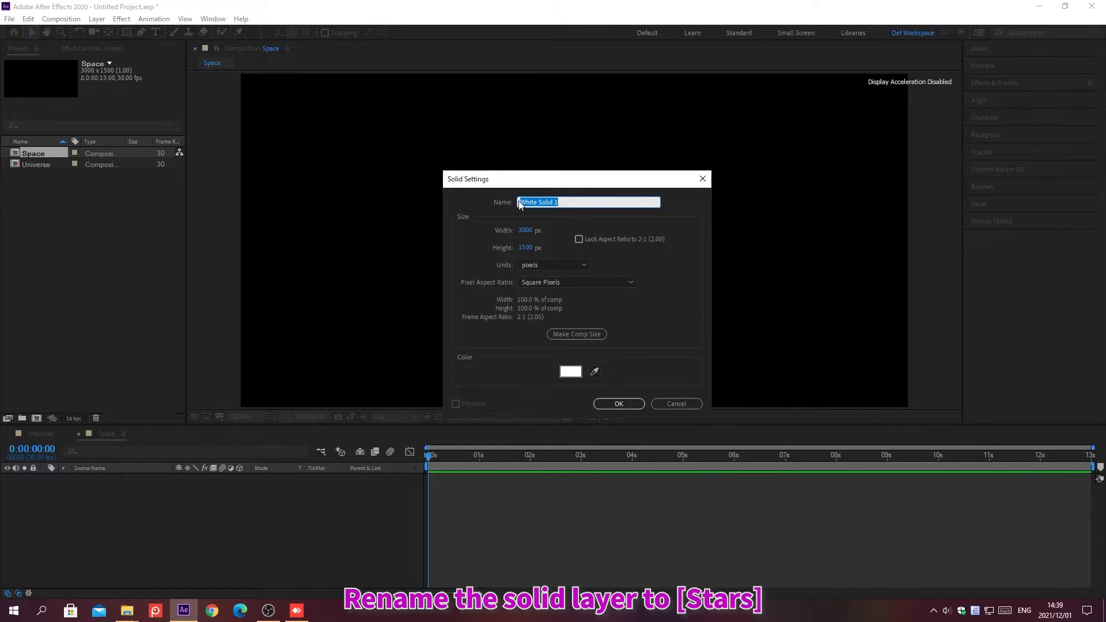
type("Stars")
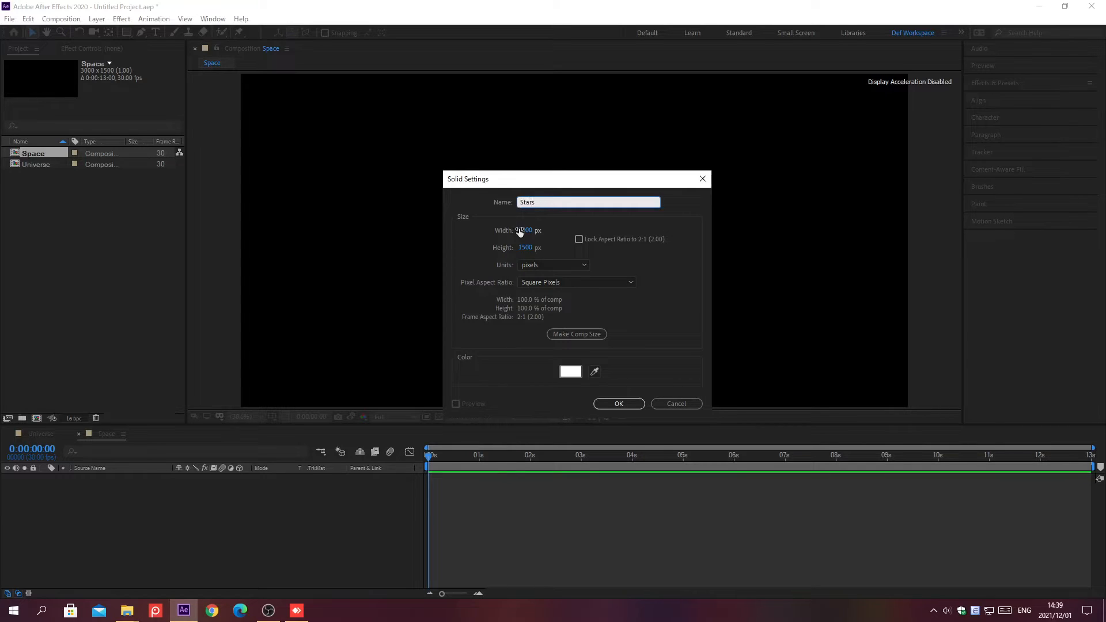
left_click(525, 231)
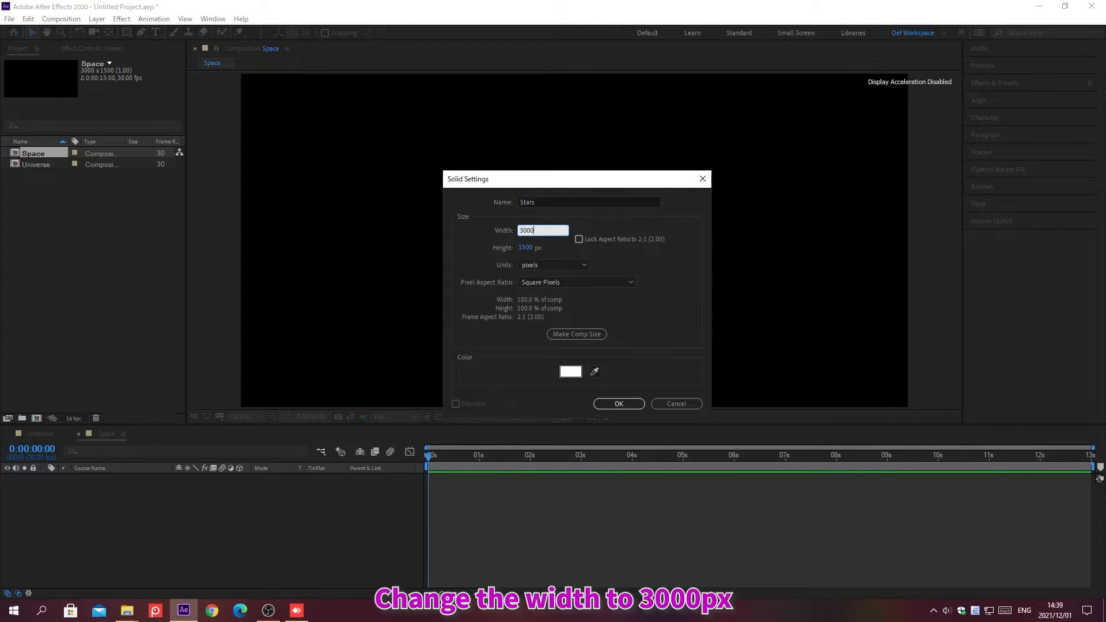
left_click(522, 247)
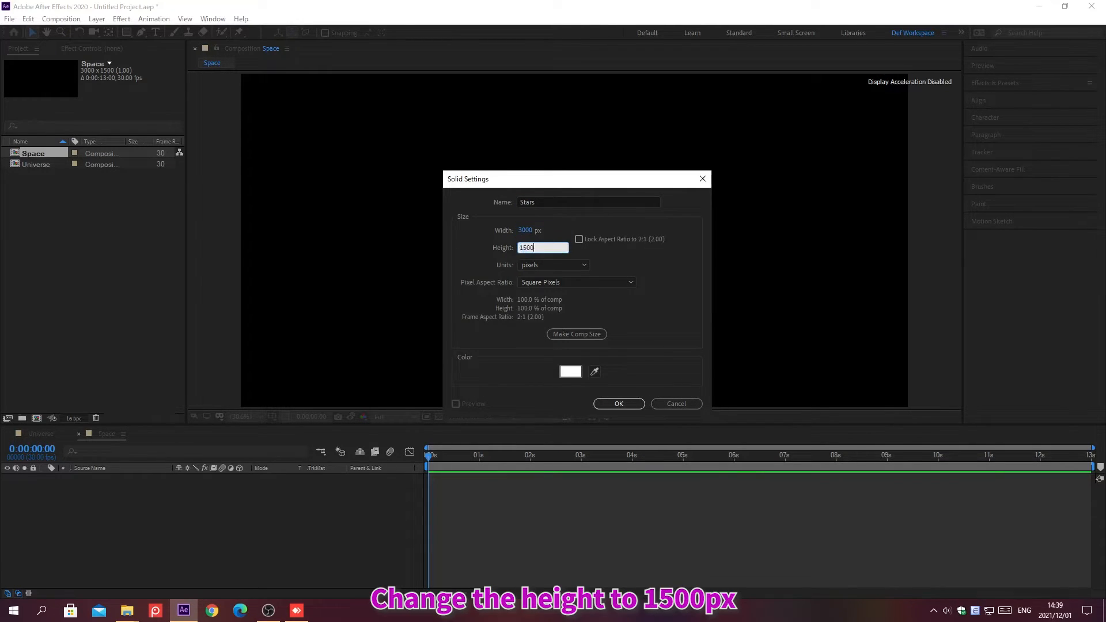
left_click(571, 372)
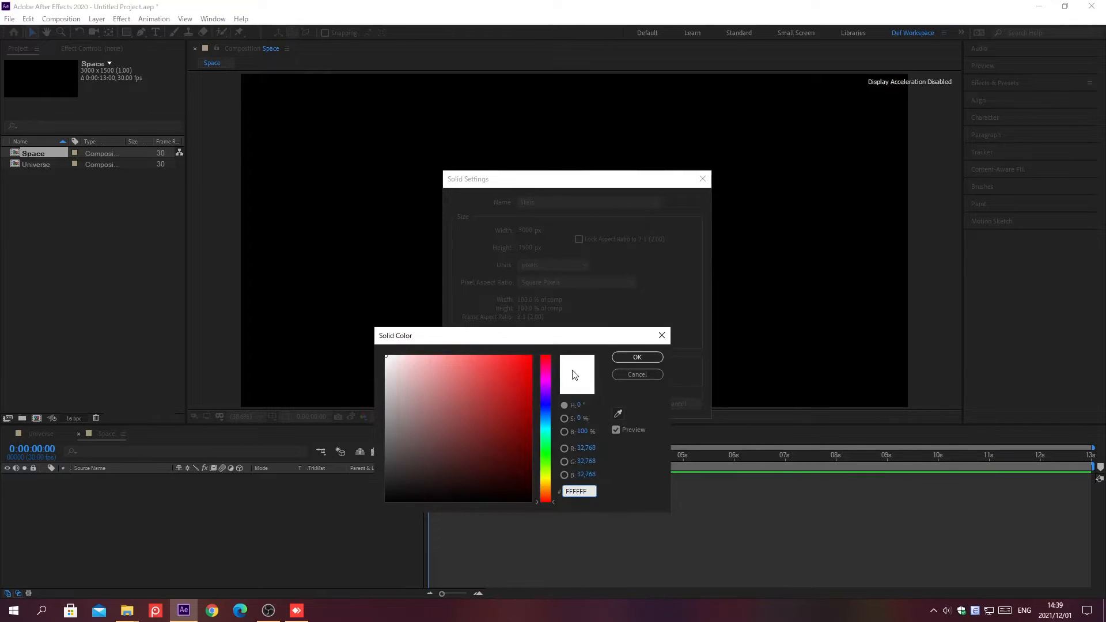
left_click(638, 359)
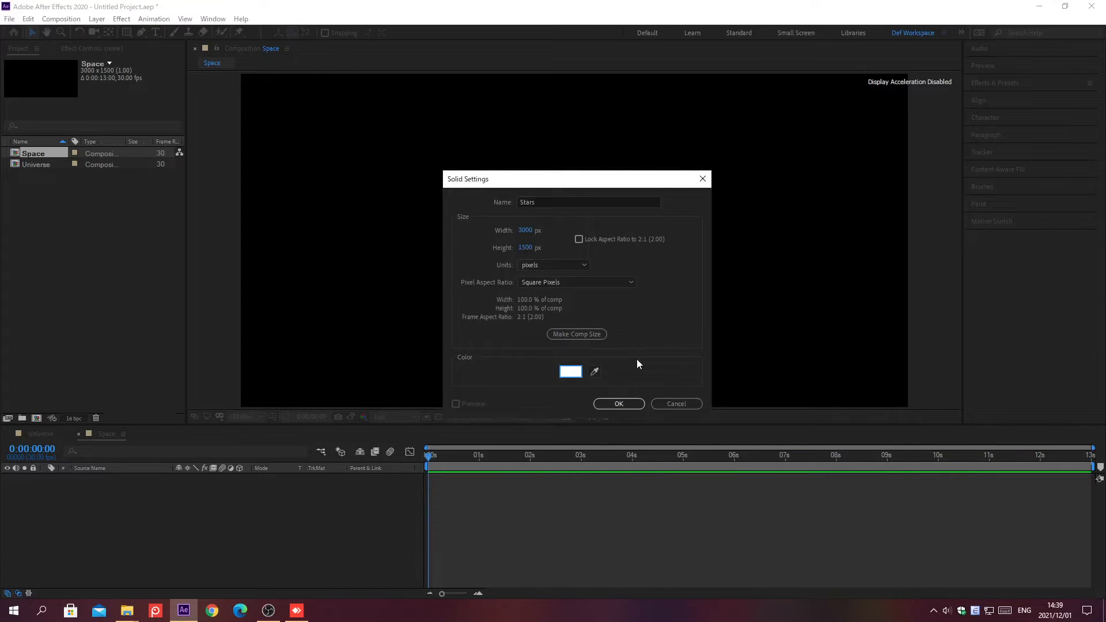
left_click(618, 404)
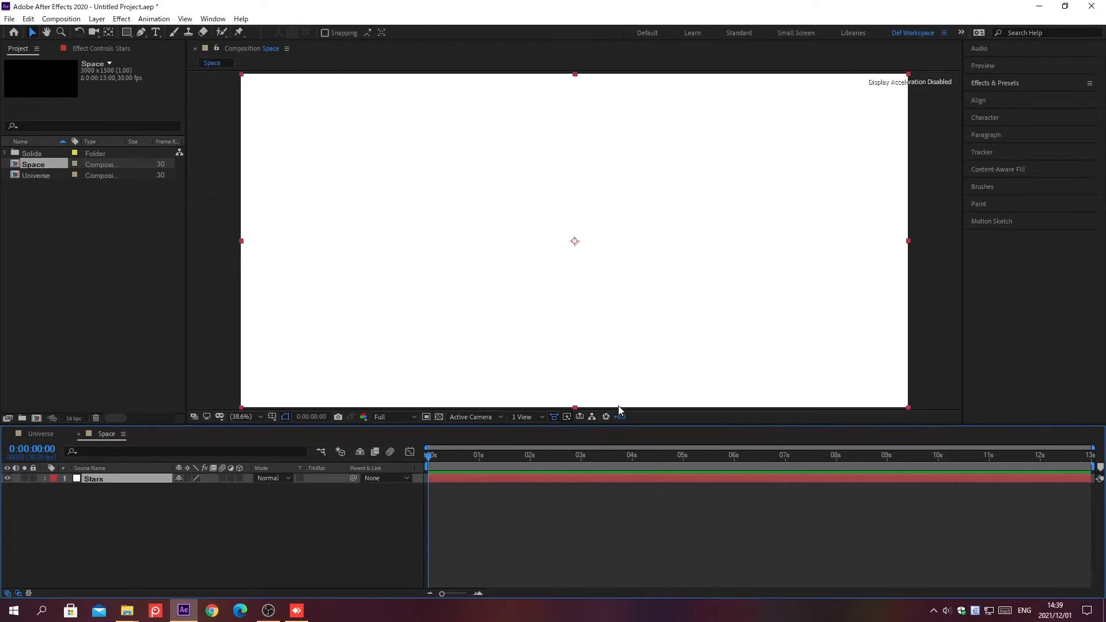
Apply the CC Ball Action effect to the Stars layer.
left_click(996, 83)
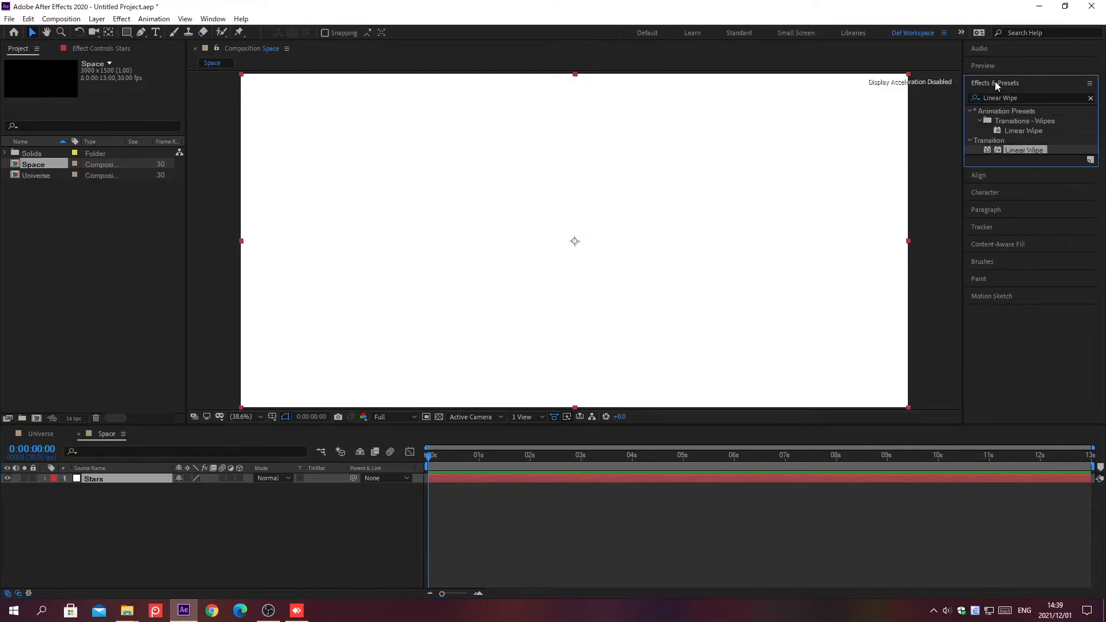
left_click(1091, 98)
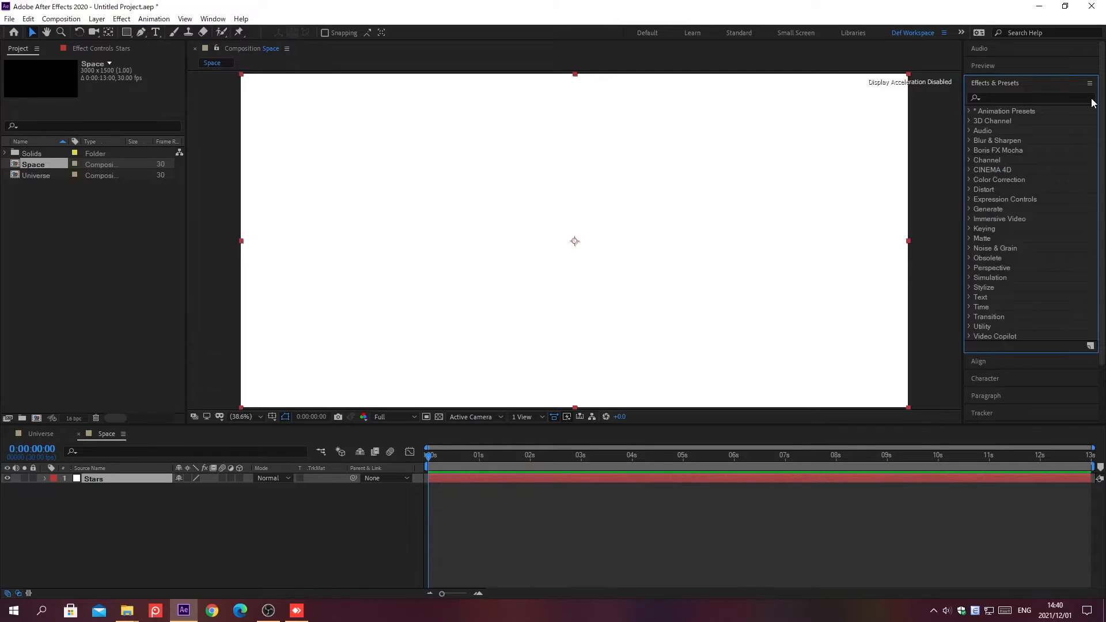
left_click(995, 97)
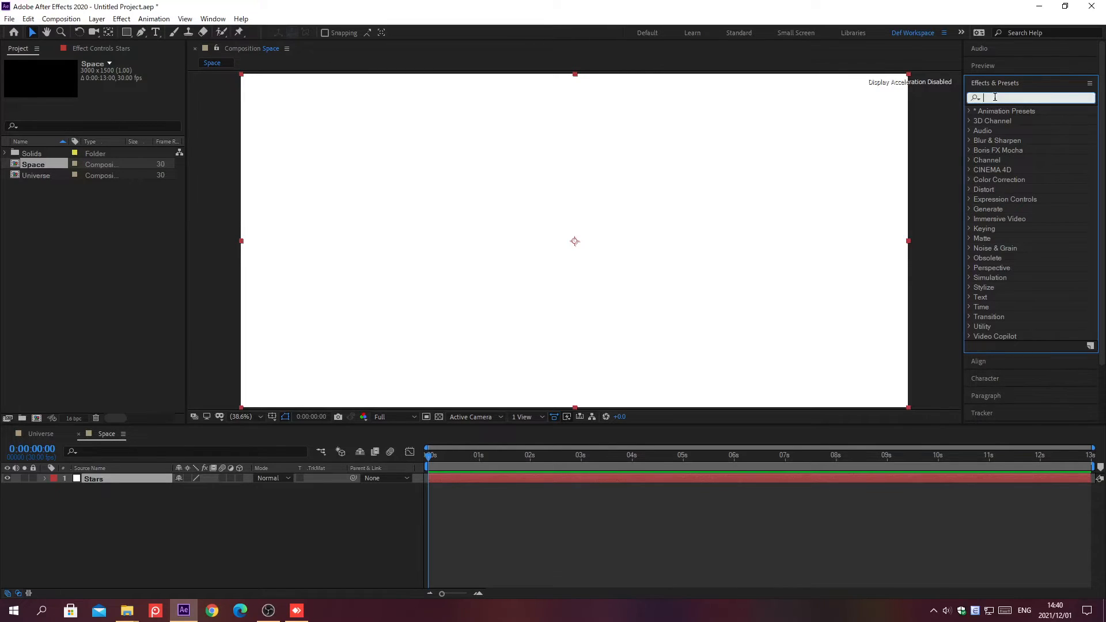
type("cC Ball")
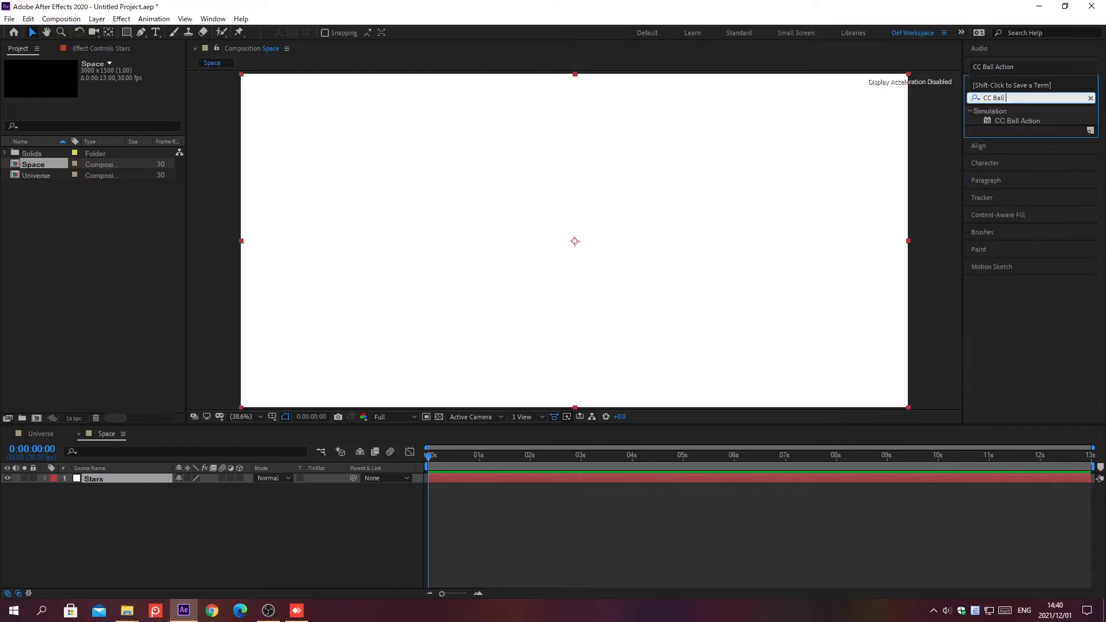
type(" Action")
key("Return")
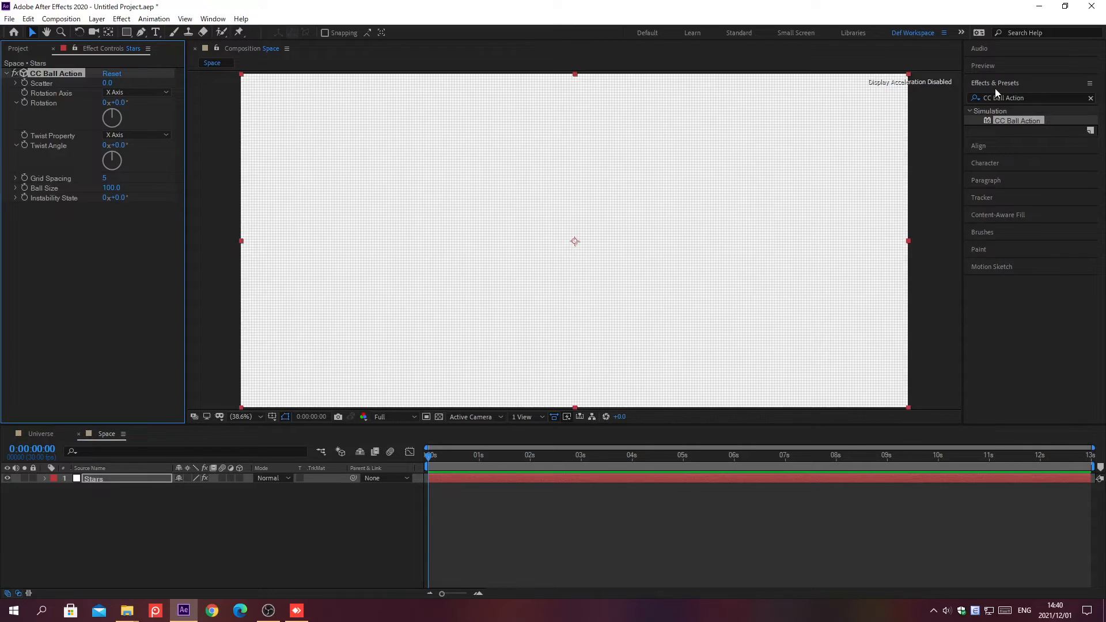
left_click(995, 83)
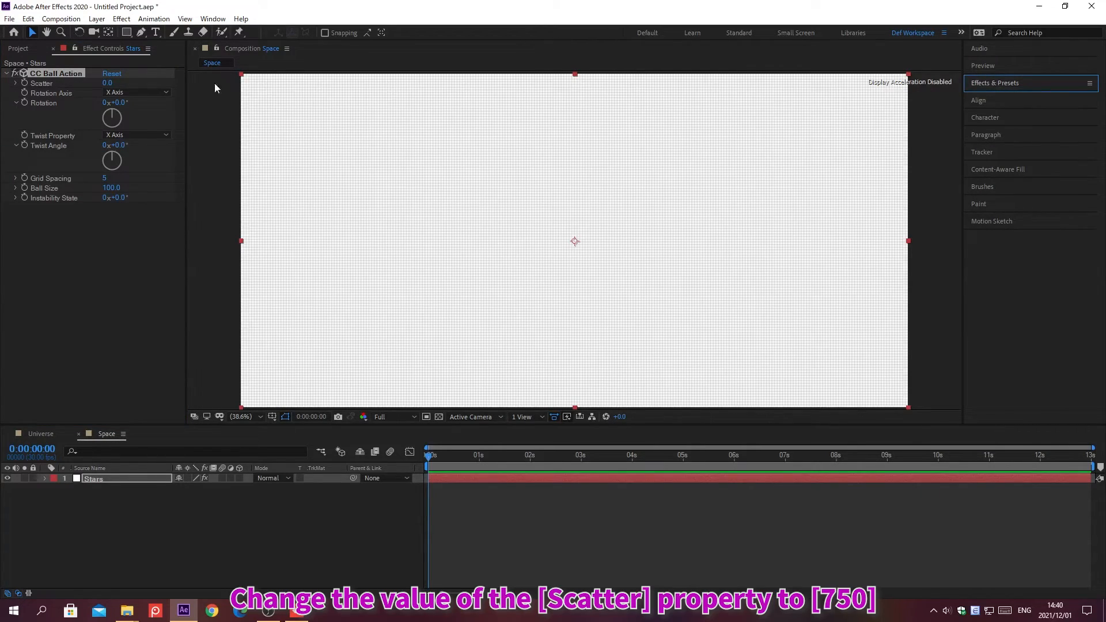
Set CC Ball Action's Scatter to 750, Grid Spacing to 10 and Ball Size to 20.
left_click(106, 84)
type("750")
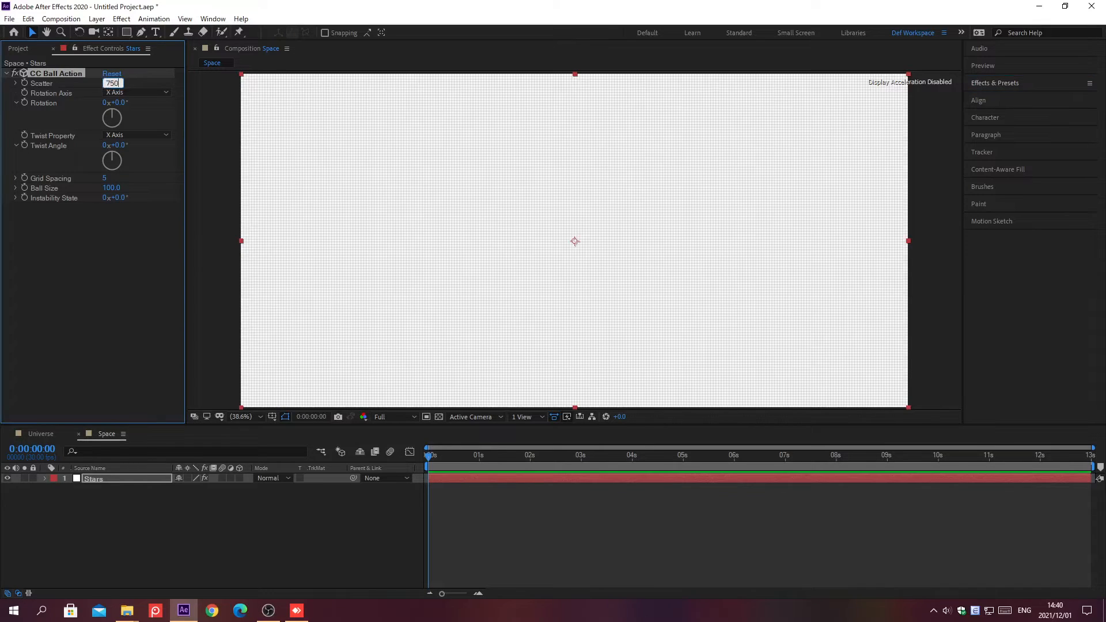
key("Return")
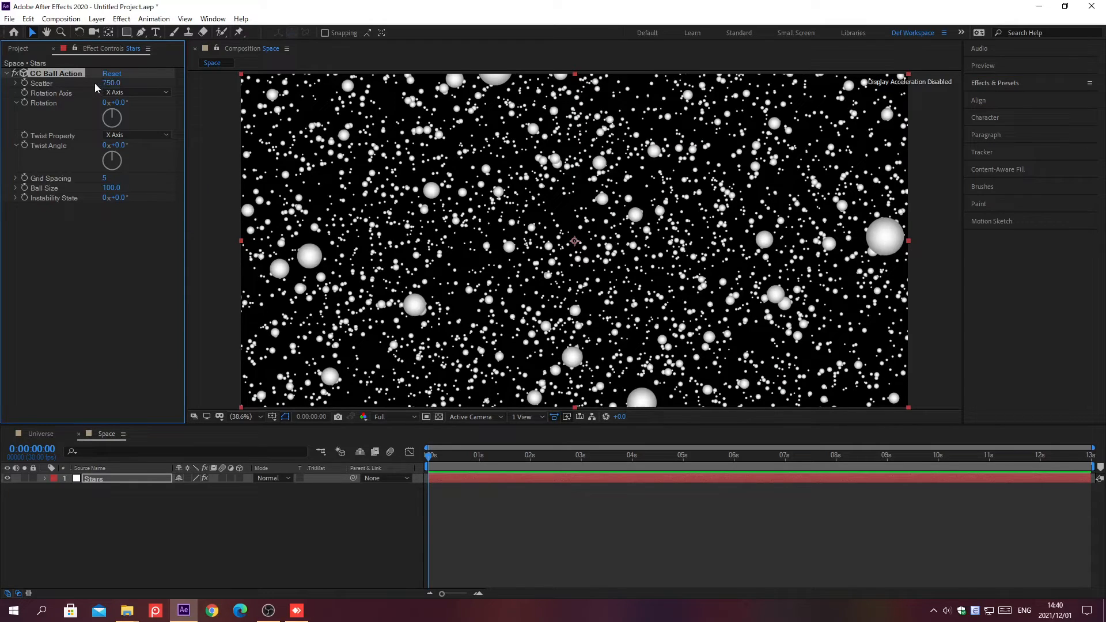
left_click(105, 179)
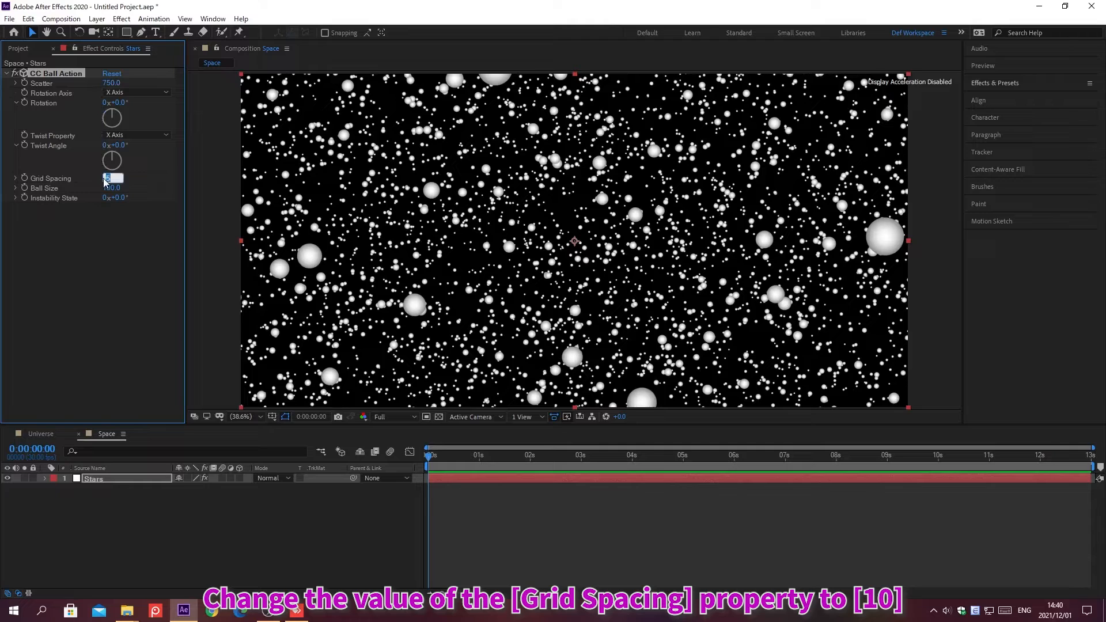
type("10")
key("Return")
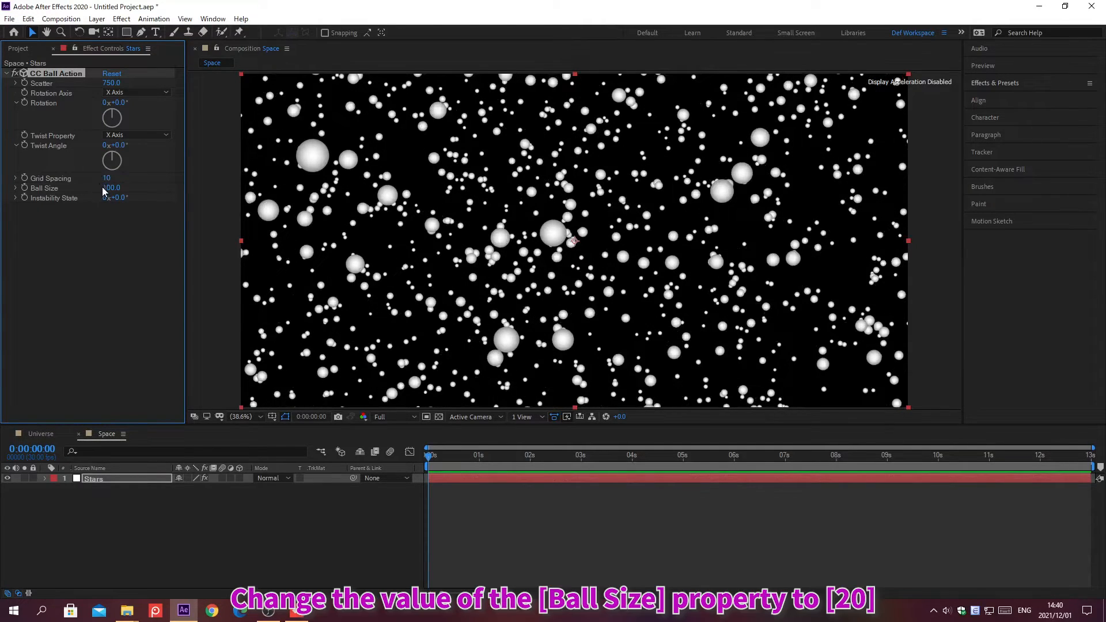
left_click(105, 188)
type("20")
key("Return")
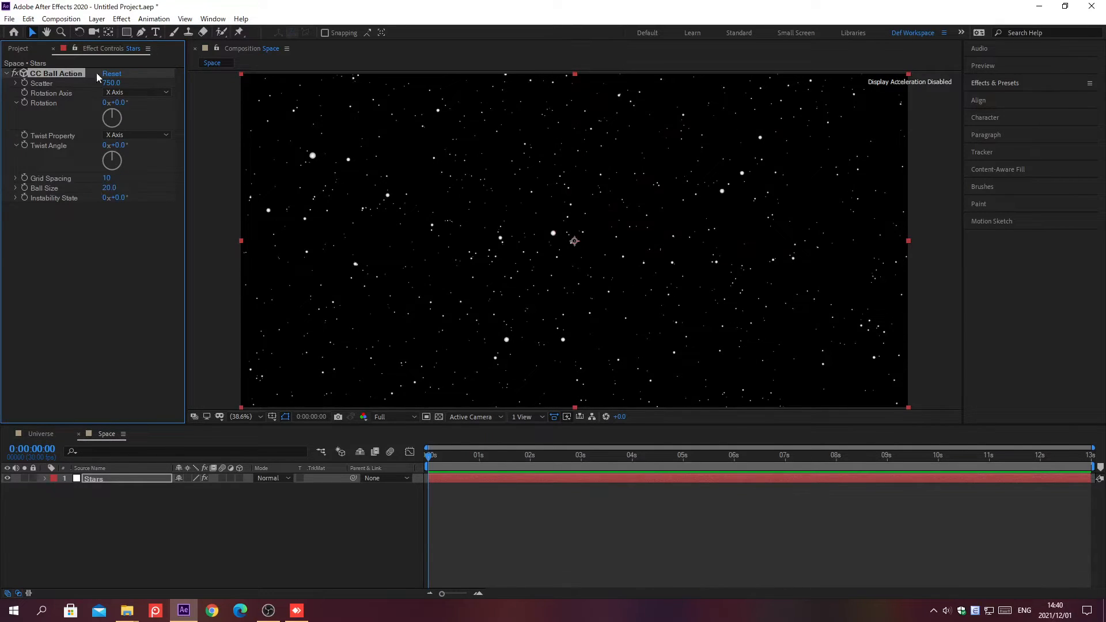
Add a two-node camera to the Space composition, keeping the proposed camera settings.
left_click(97, 19)
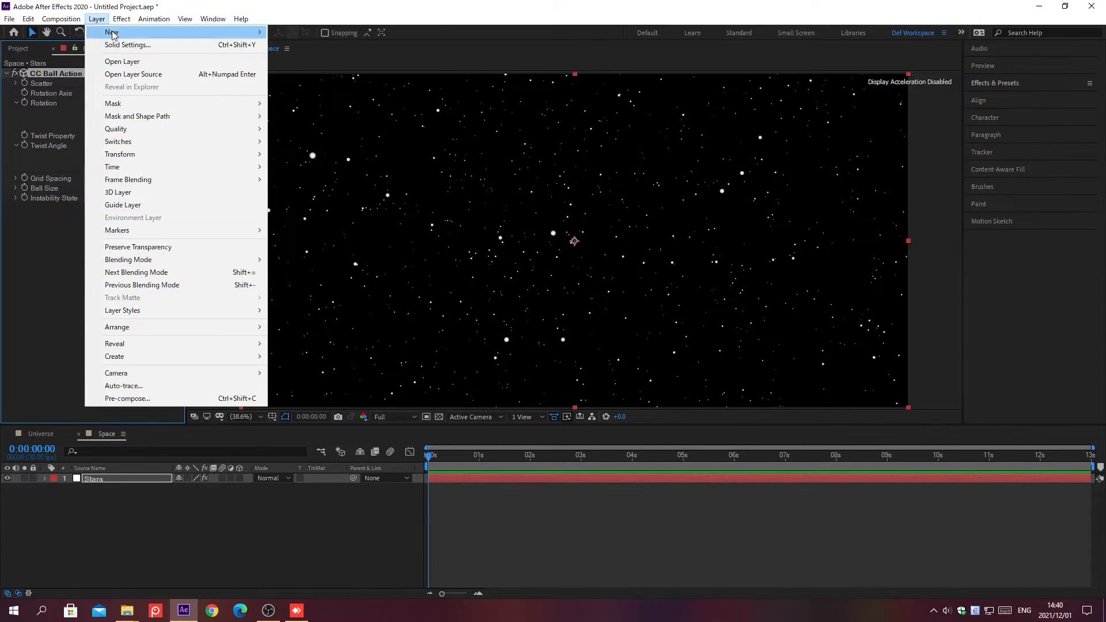
mouse_move(112, 35)
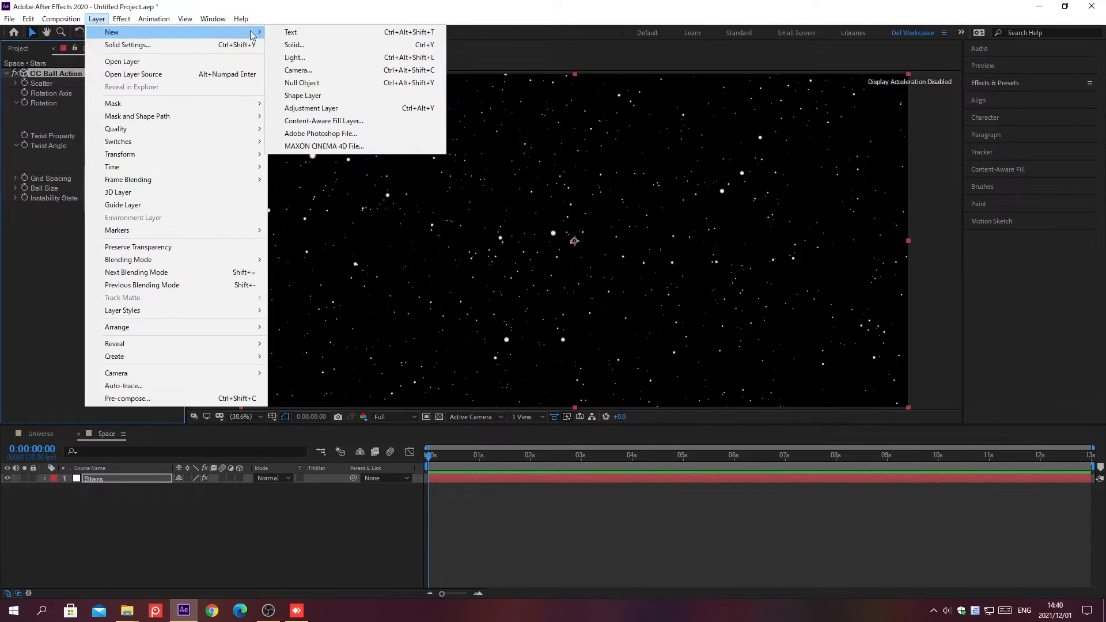
left_click(297, 70)
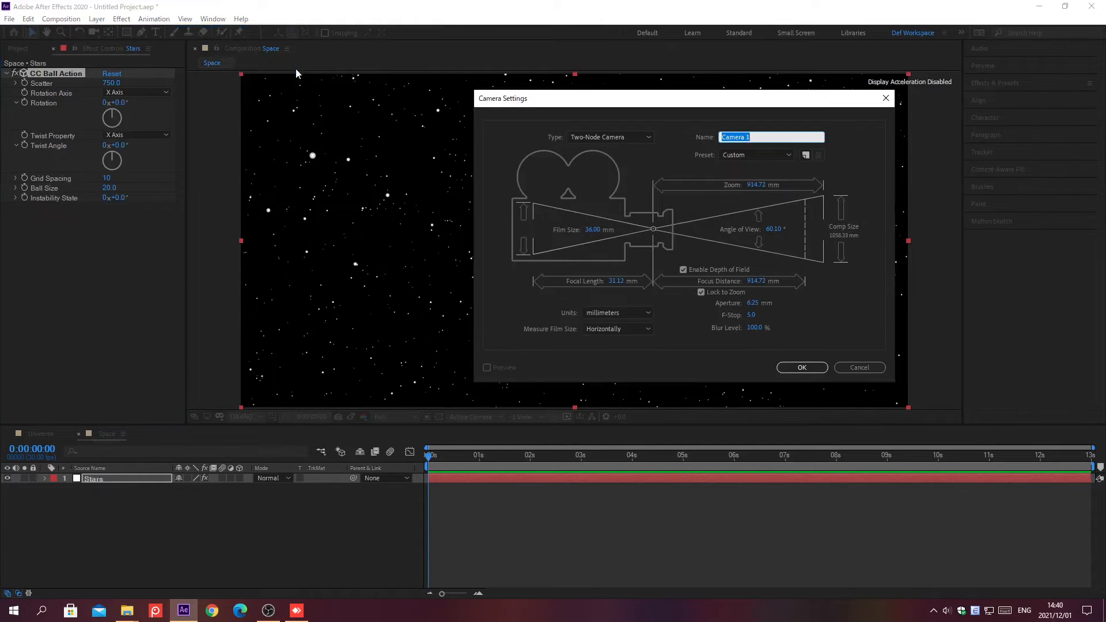
left_click(803, 367)
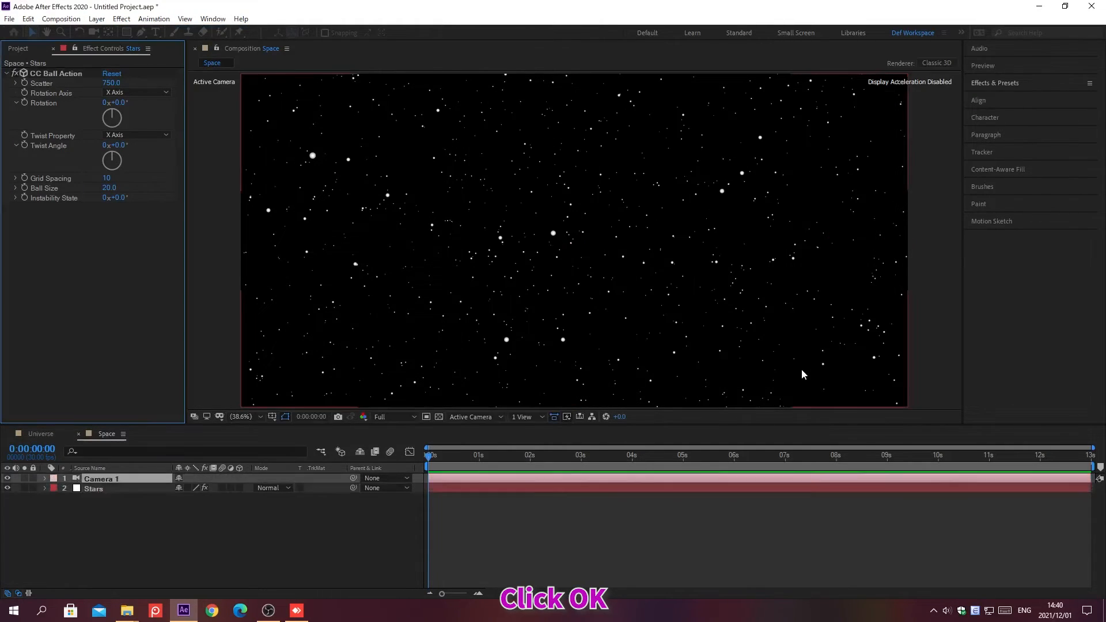
Switch the viewer to 2 Views - Horizontal and move the camera forward in the Top view to a Z position of about -23.
left_click(541, 416)
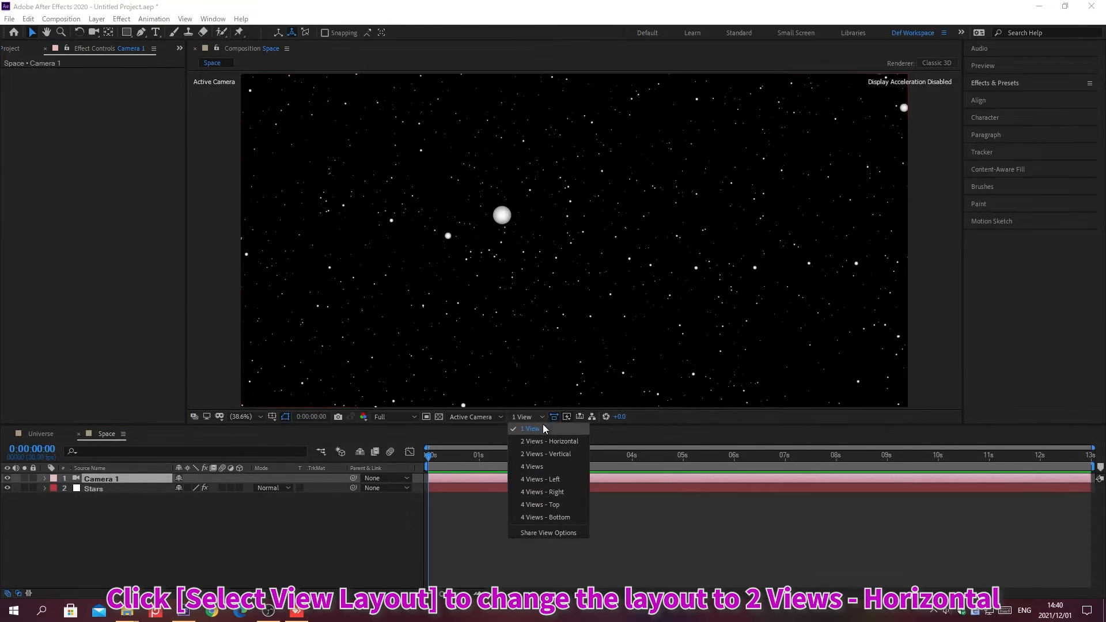
left_click(550, 441)
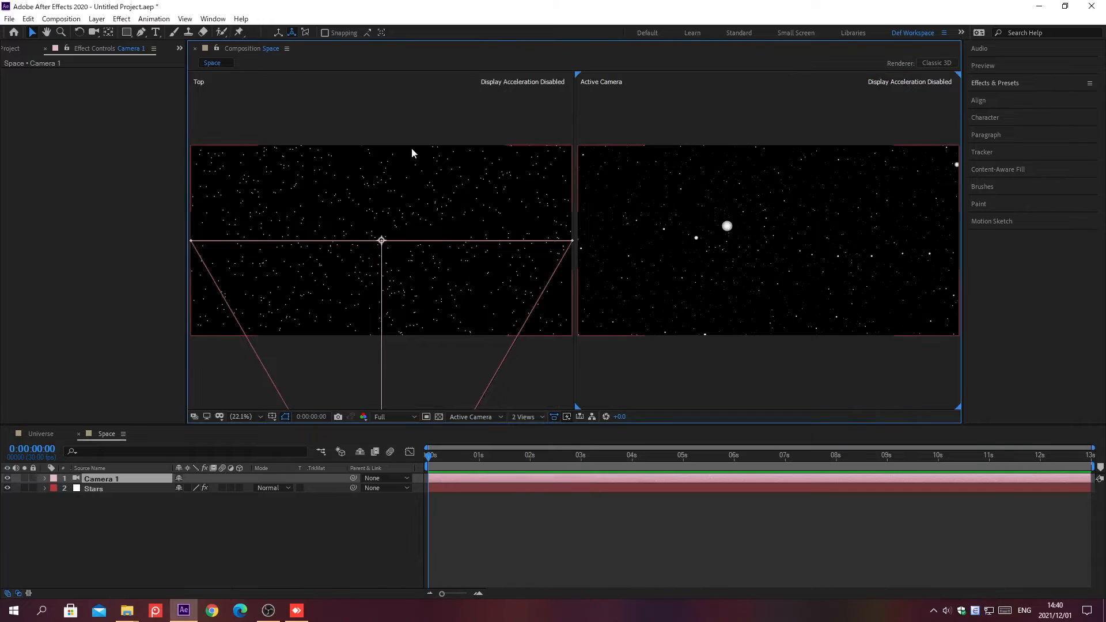
left_click(394, 111)
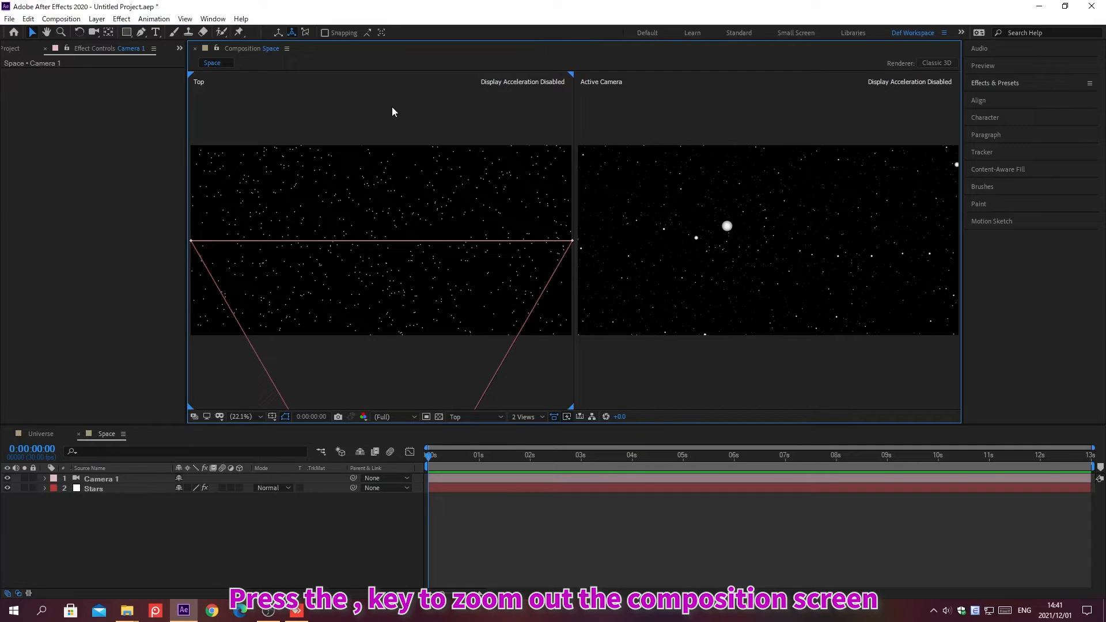
key("comma")
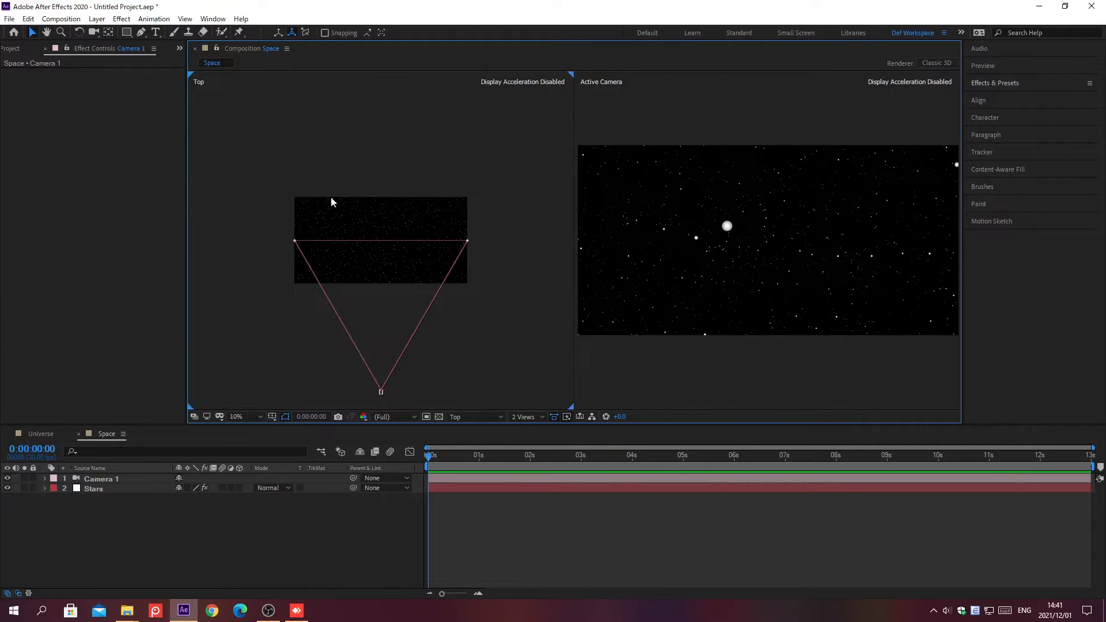
left_click(145, 479)
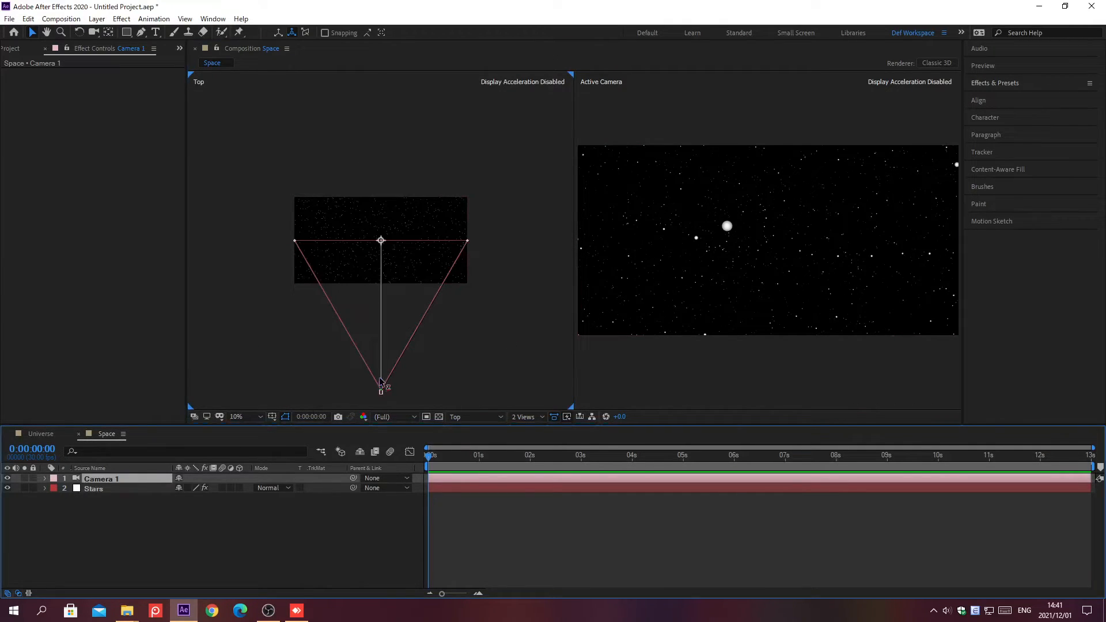
left_click_drag(382, 387, 380, 241)
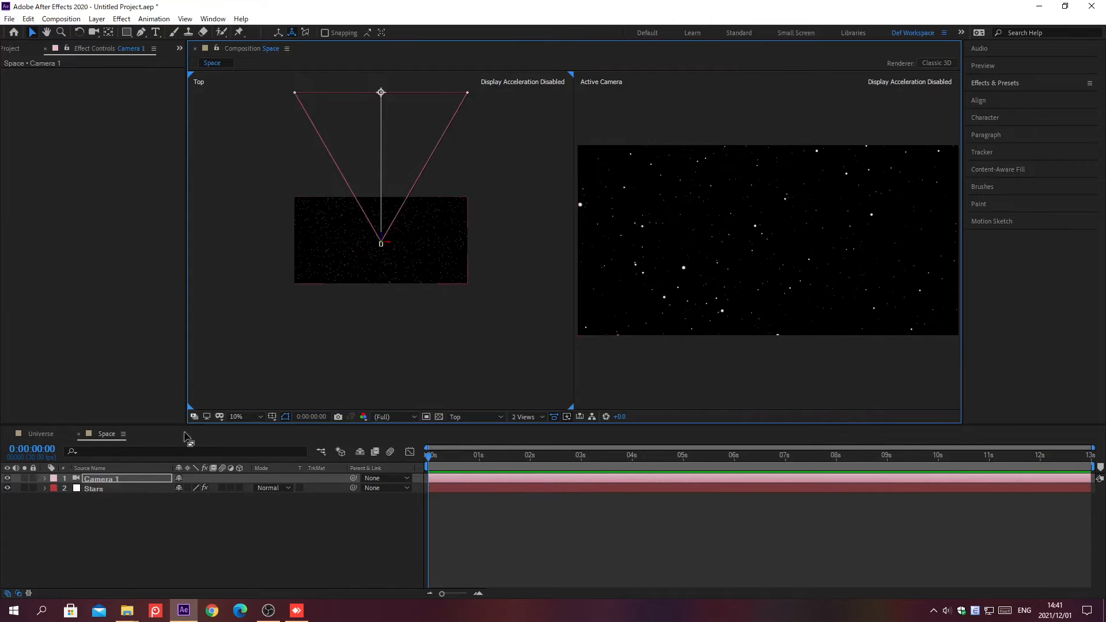
Add a Position keyframe to the camera at time 0:00:00:00 with the value 896, 540, -7500.
left_click(143, 478)
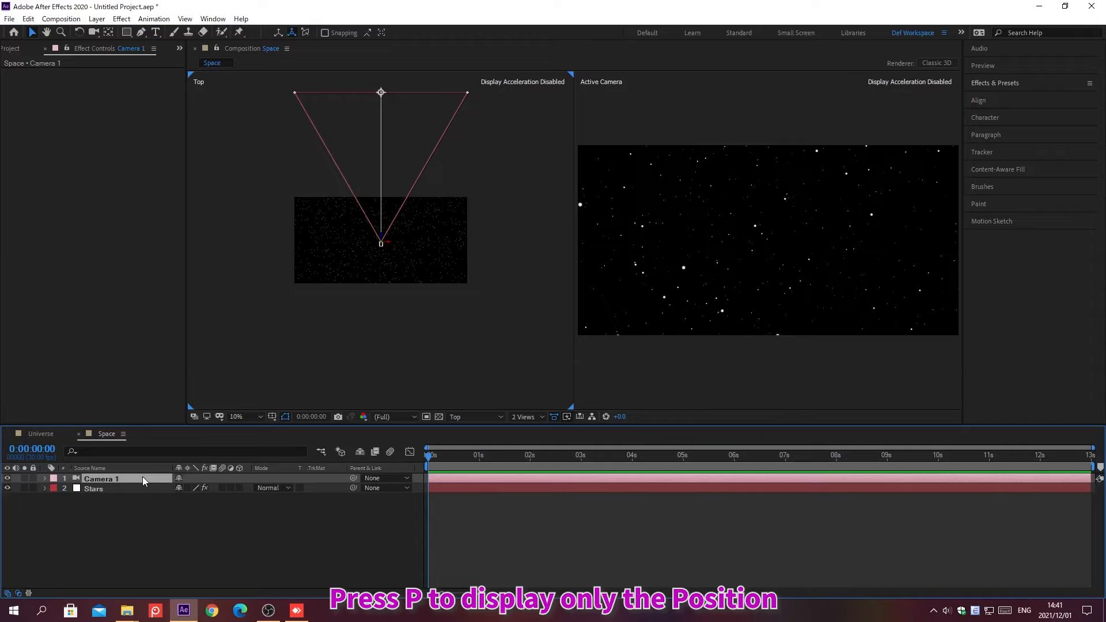
key("p")
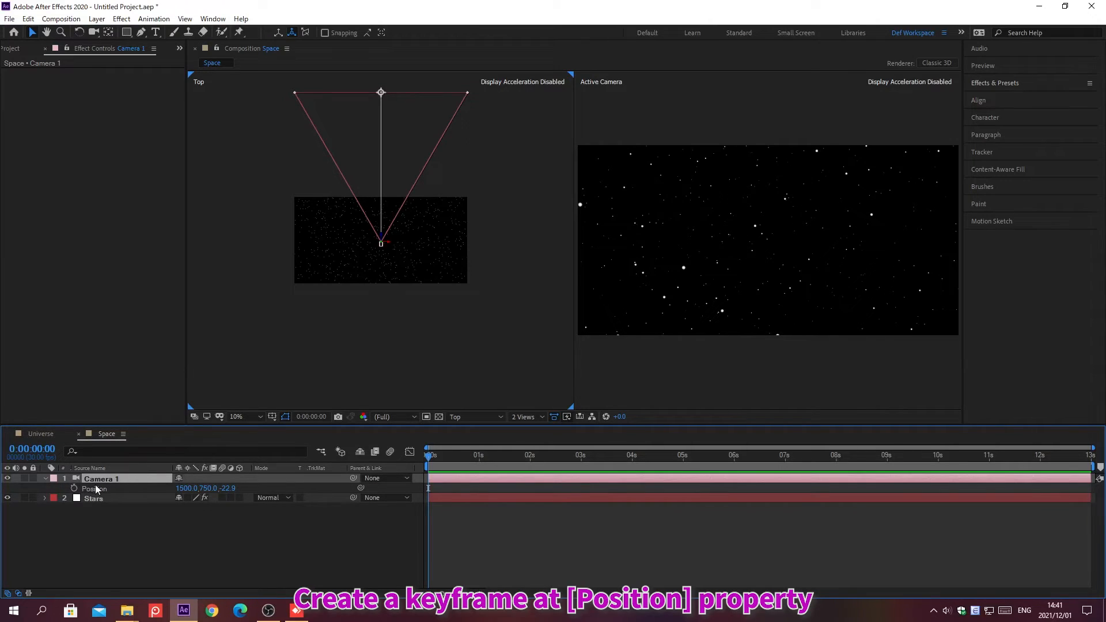
left_click(73, 488)
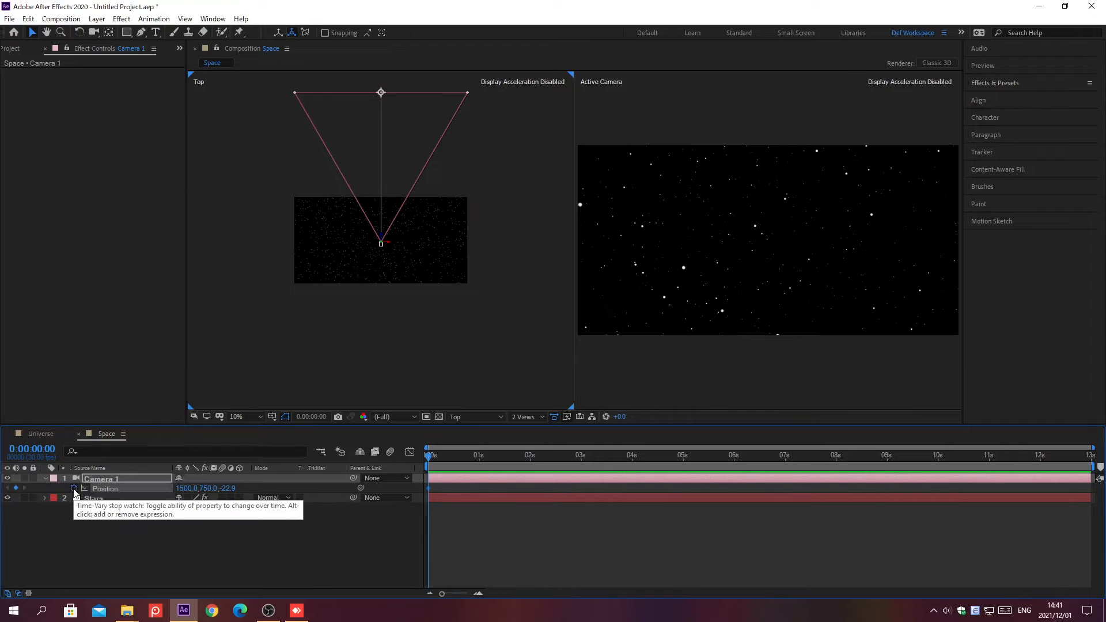
left_click(183, 488)
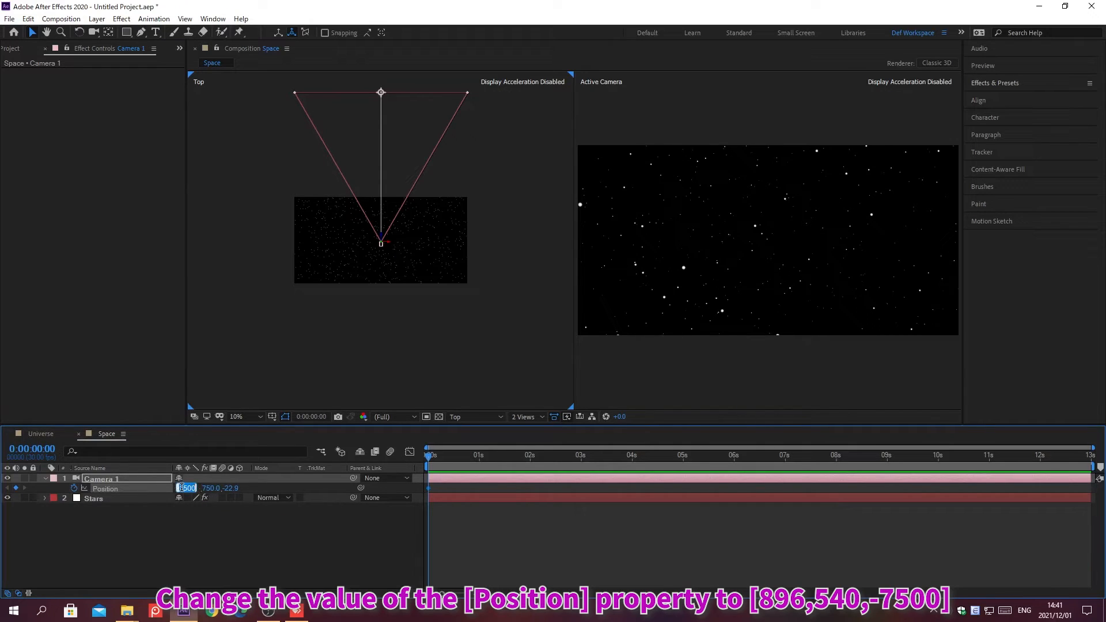
type("896")
key("Tab")
type("540")
key("Tab")
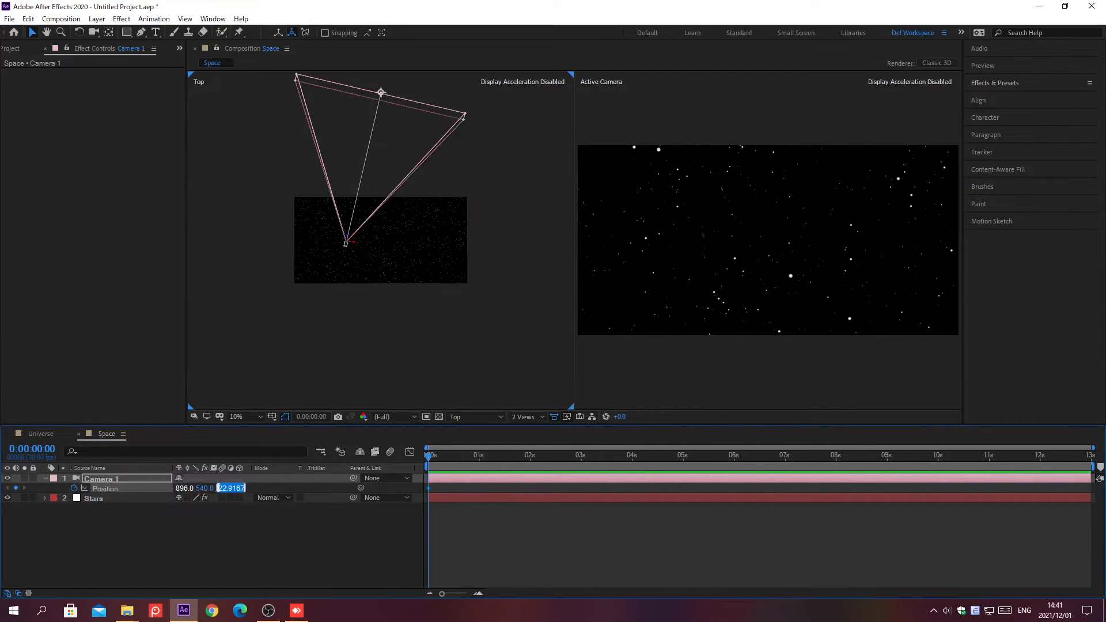
type("-7500")
key("Return")
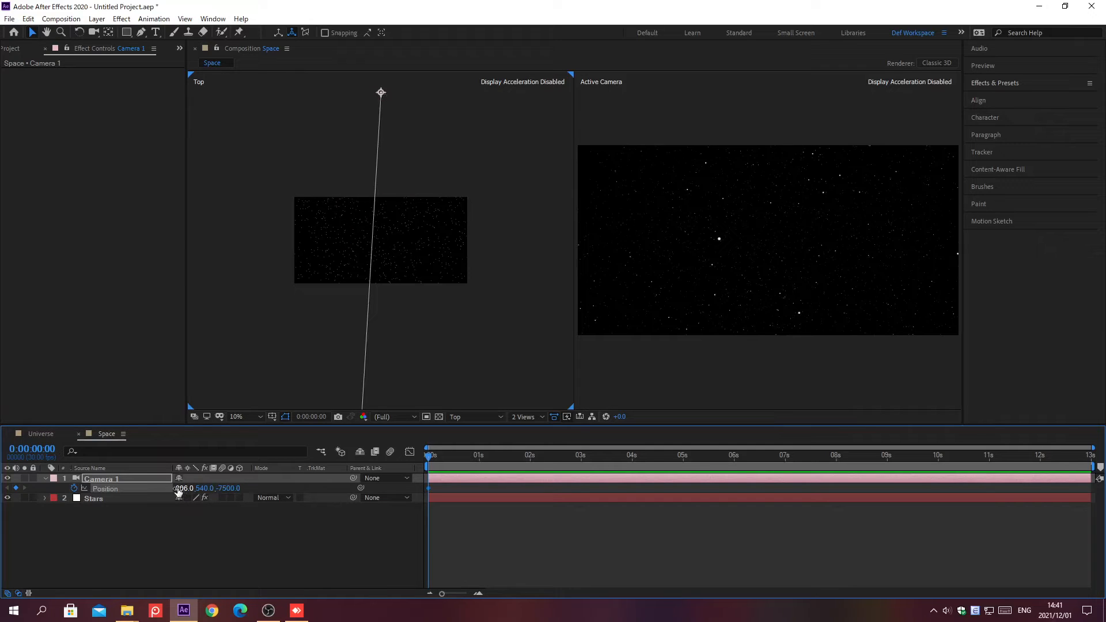
Keyframe the camera's Position at 896, 540, 0 at time 0:00:12:29.
key("alt+shift+j")
type("0;00;12")
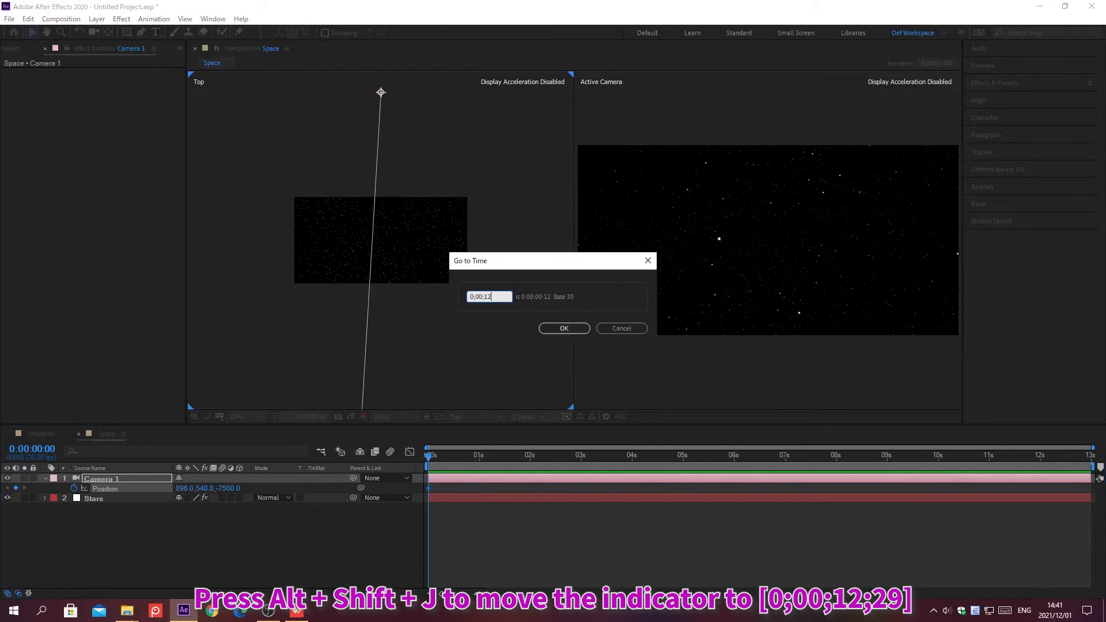
type(";29")
key("Return")
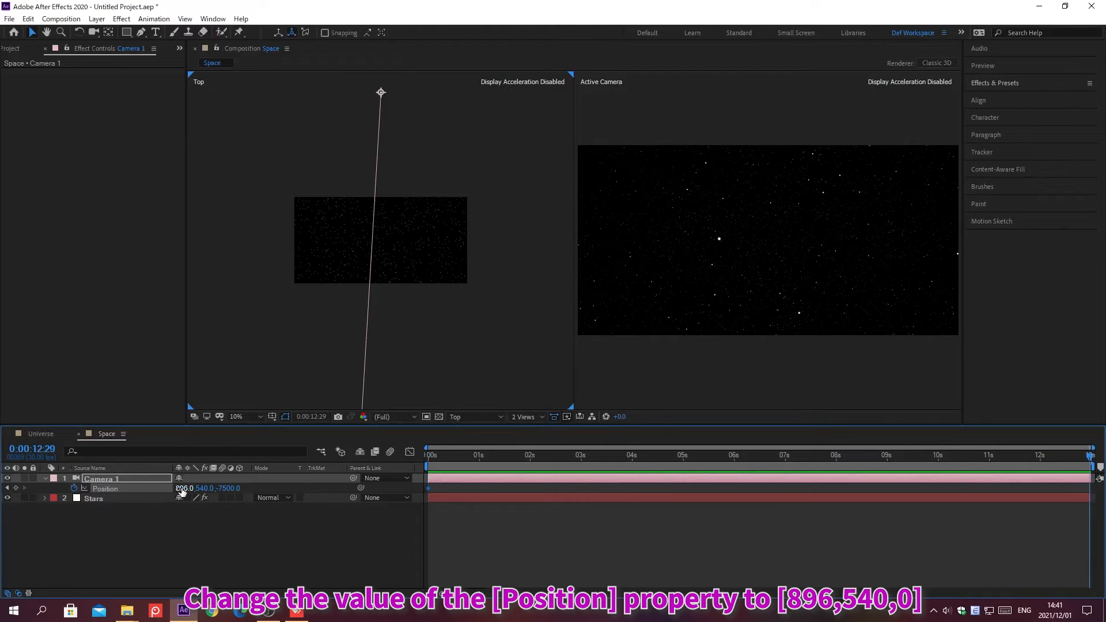
left_click(181, 488)
key("Tab")
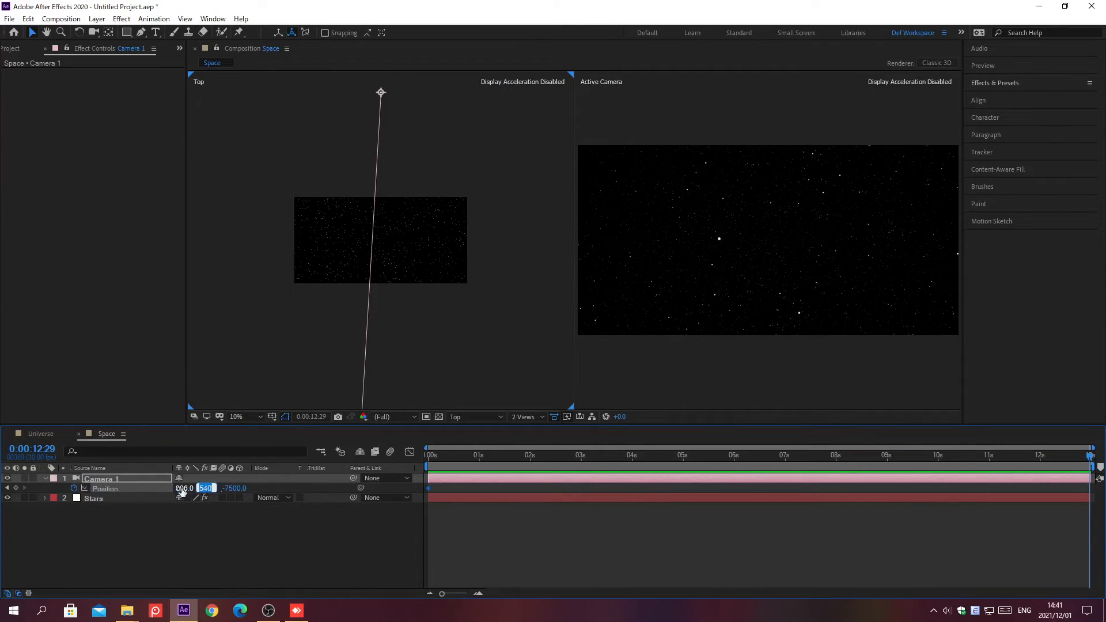
key("Tab")
type("0")
key("Return")
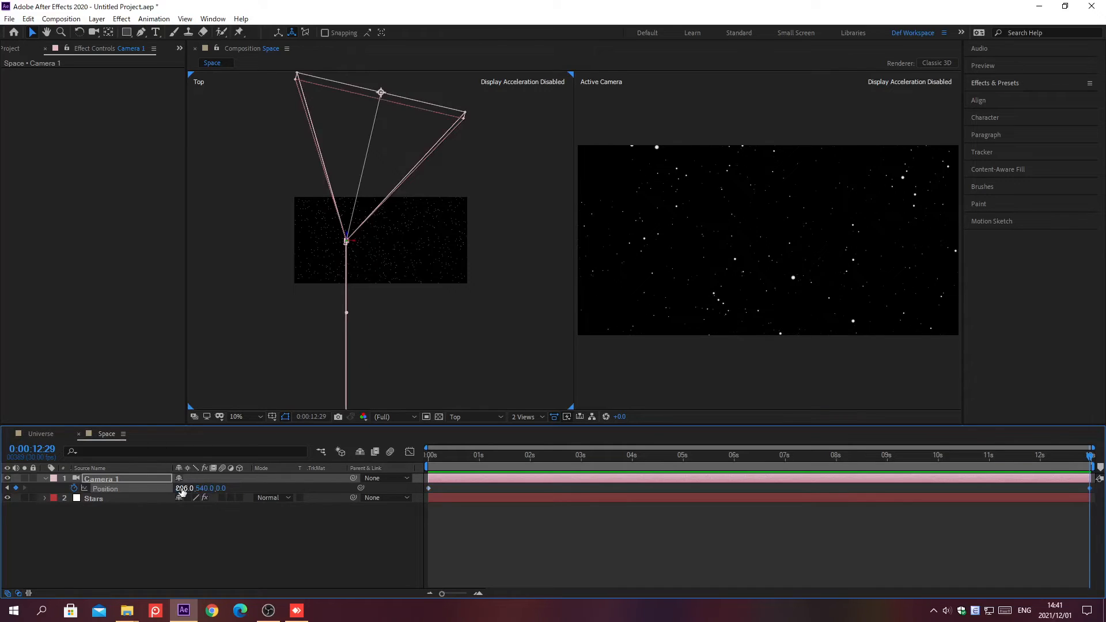
Enable motion blur for the Stars layer and the composition.
left_click(223, 497)
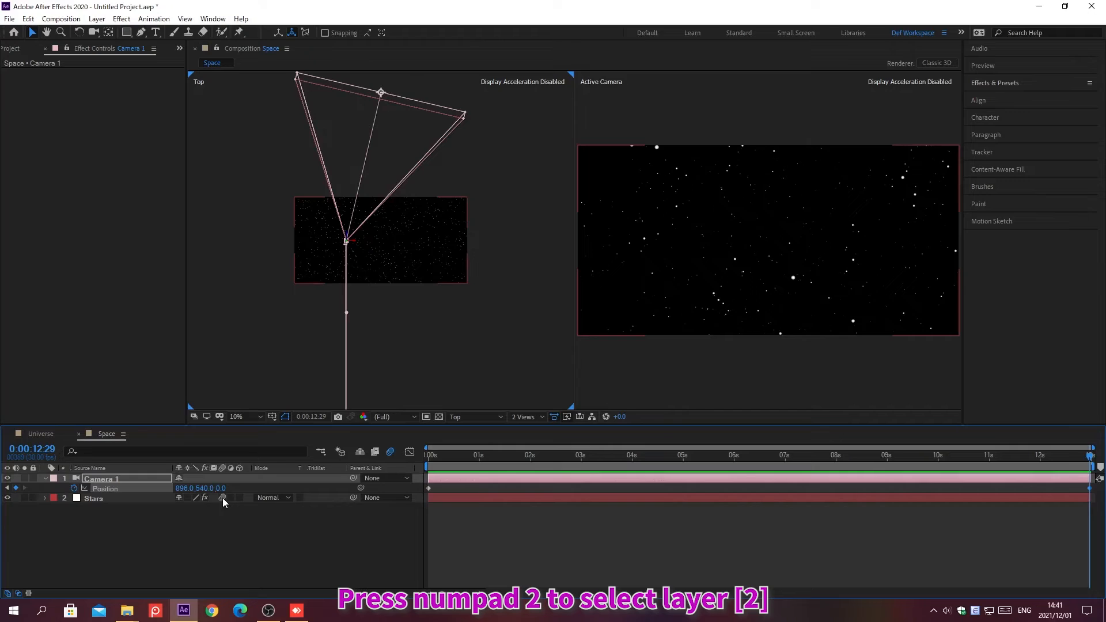
Apply the Deep Tissue background animation preset to the Stars layer.
key("KP_2")
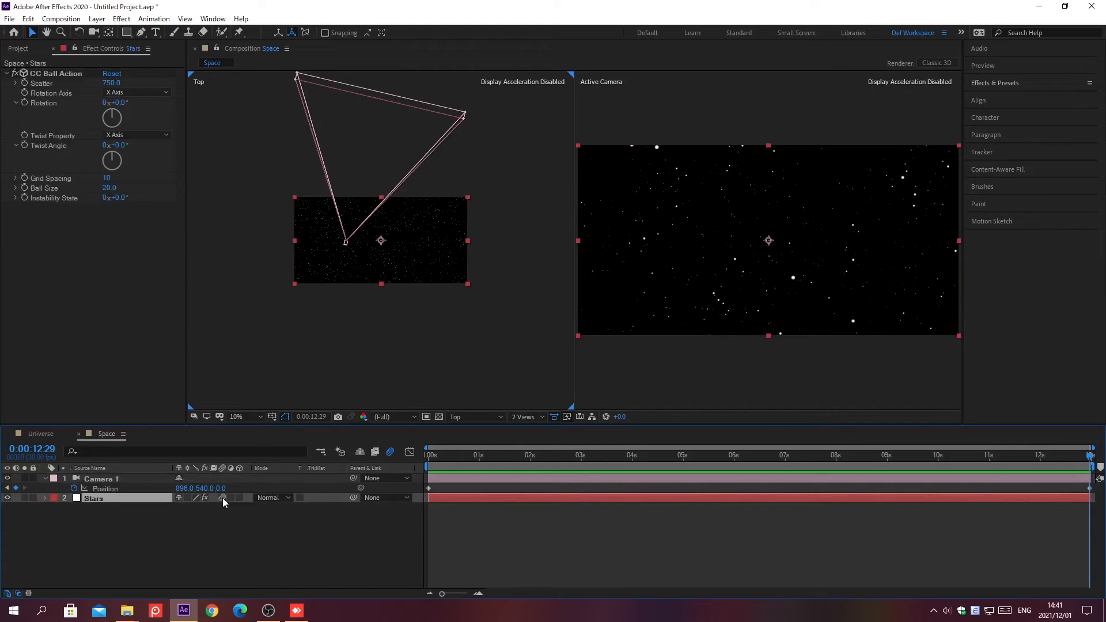
left_click(995, 83)
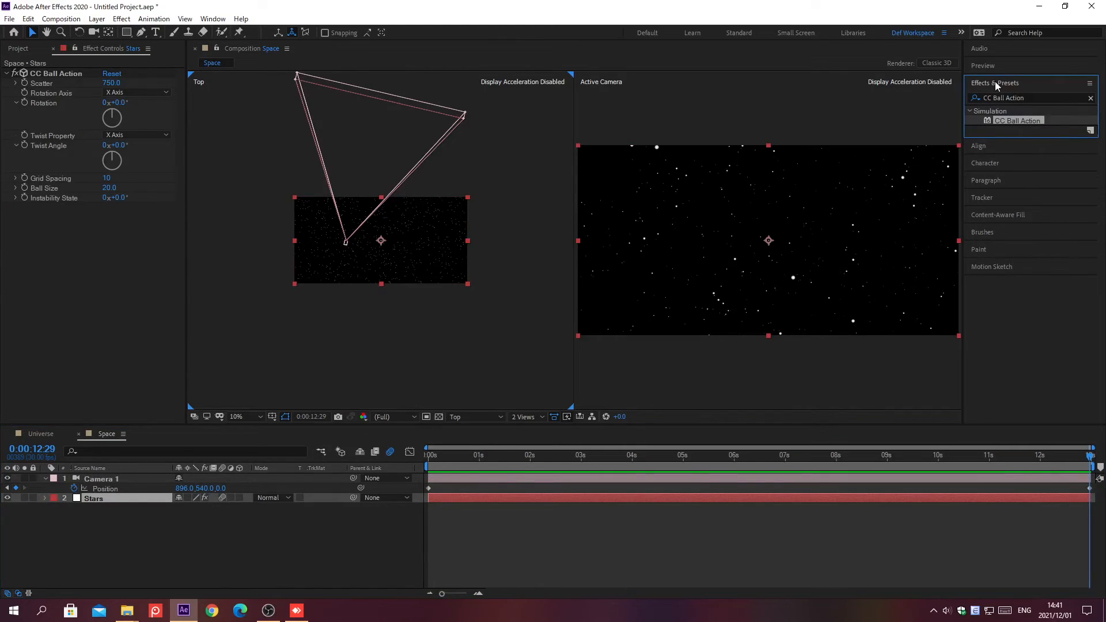
left_click(1091, 98)
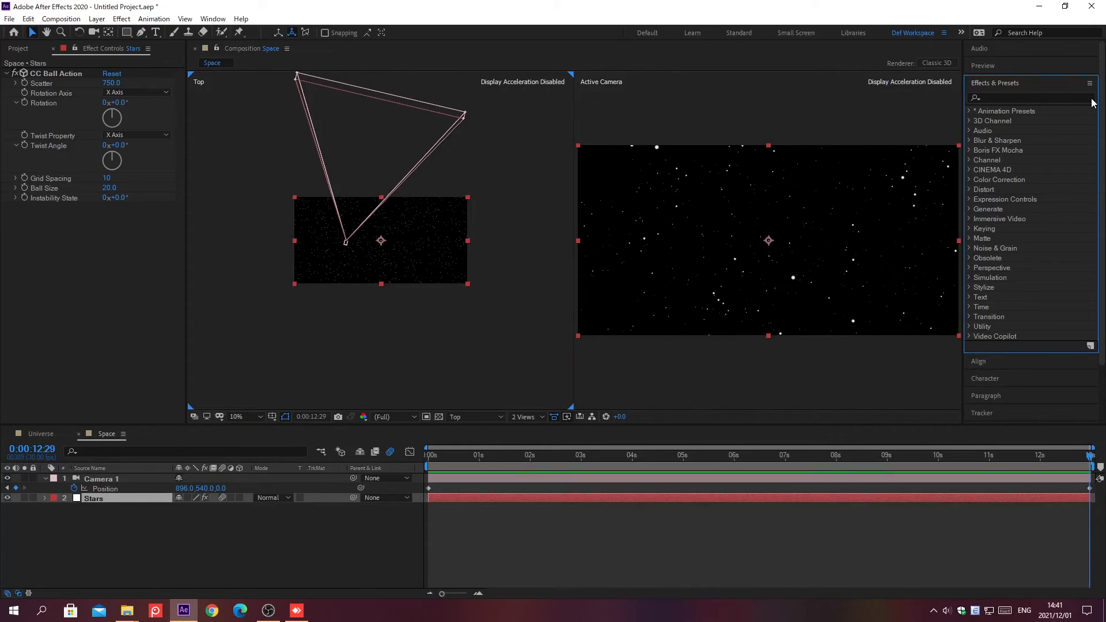
left_click(995, 97)
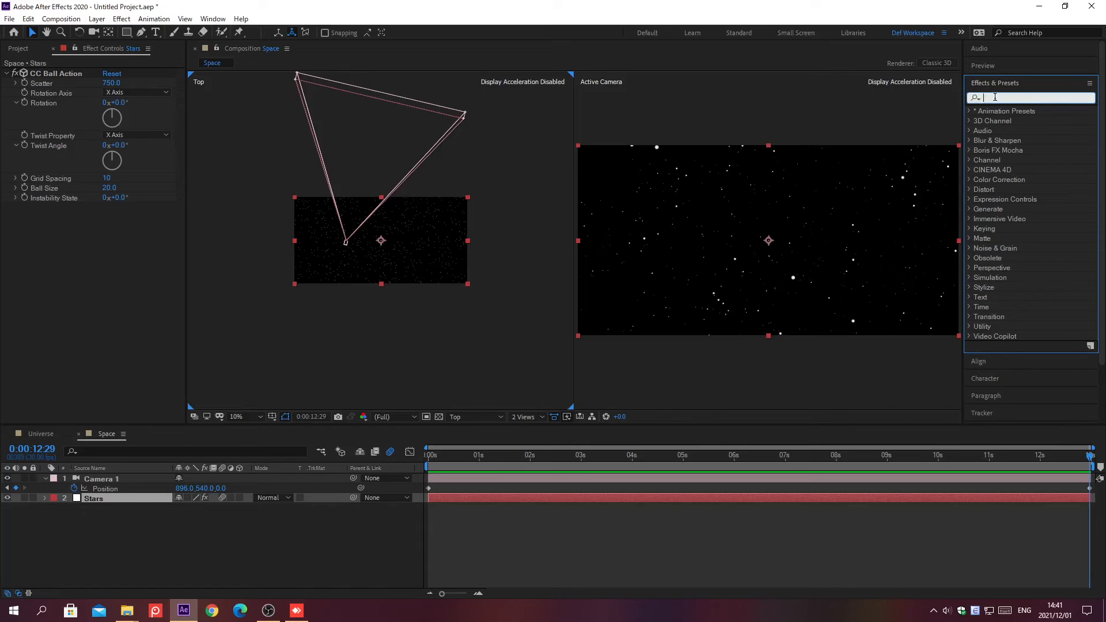
type("Deep Tiss")
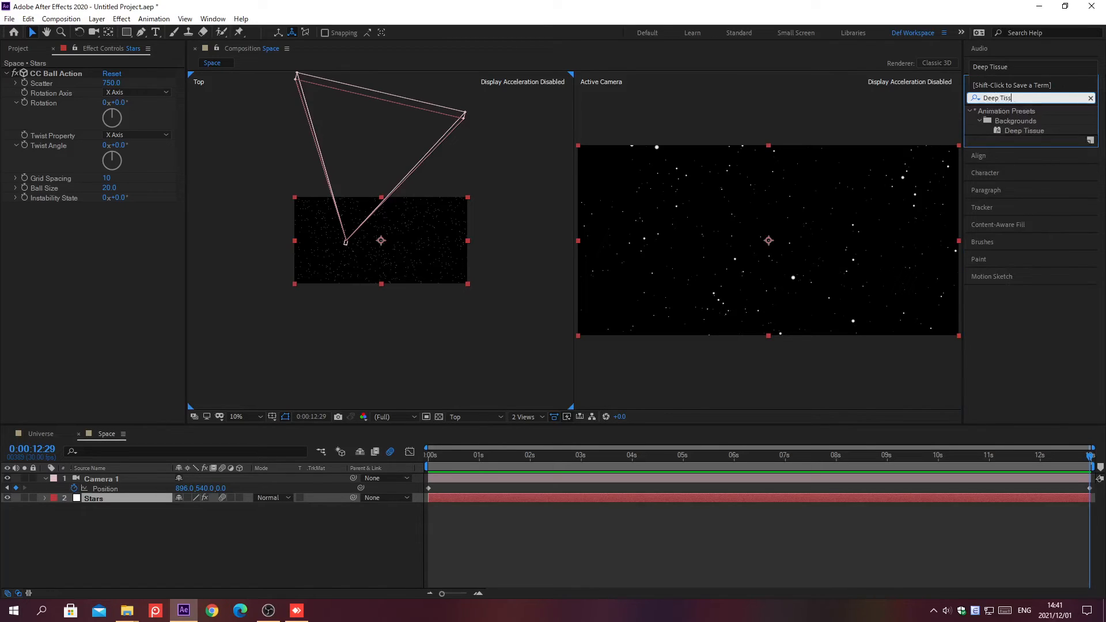
type("ue")
double_click(1007, 129)
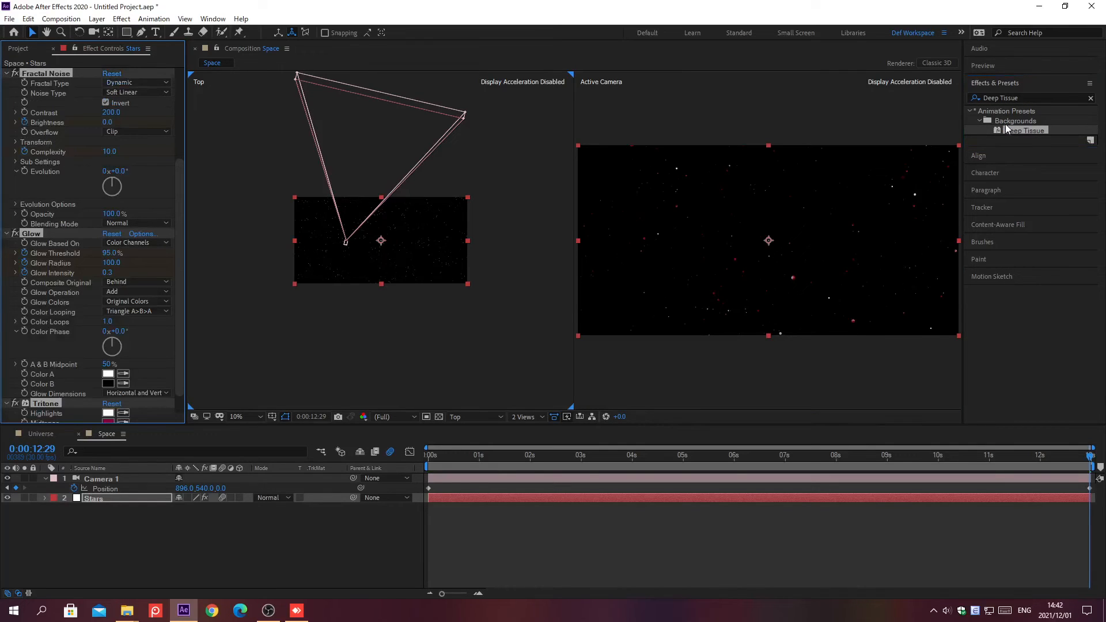
left_click(995, 83)
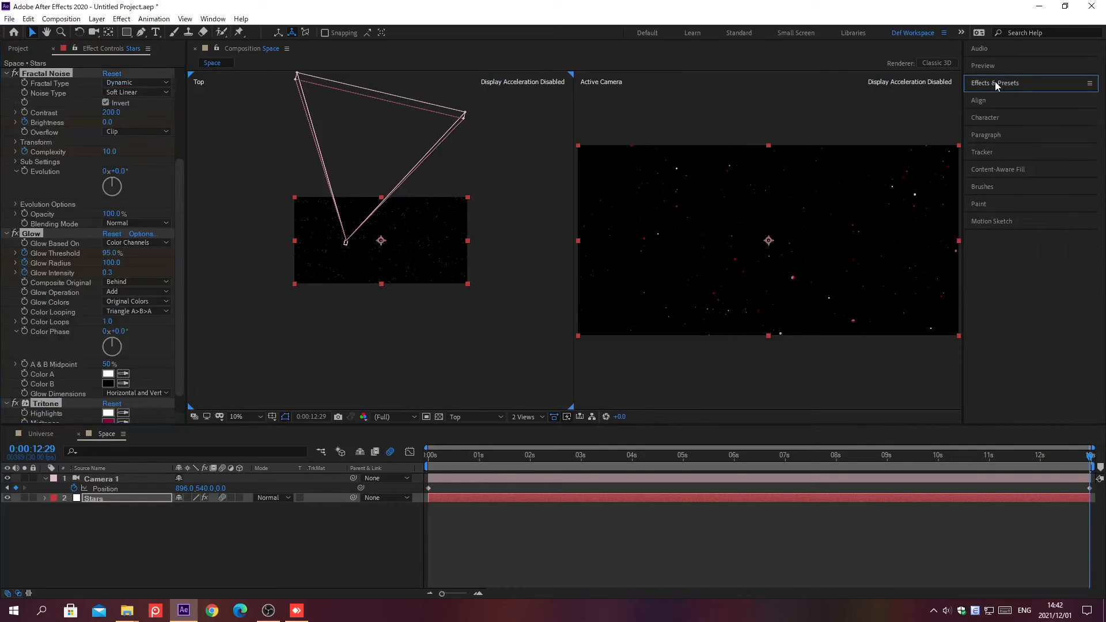
Change the composition viewer layout to 1 View and deselect all layers.
left_click(540, 417)
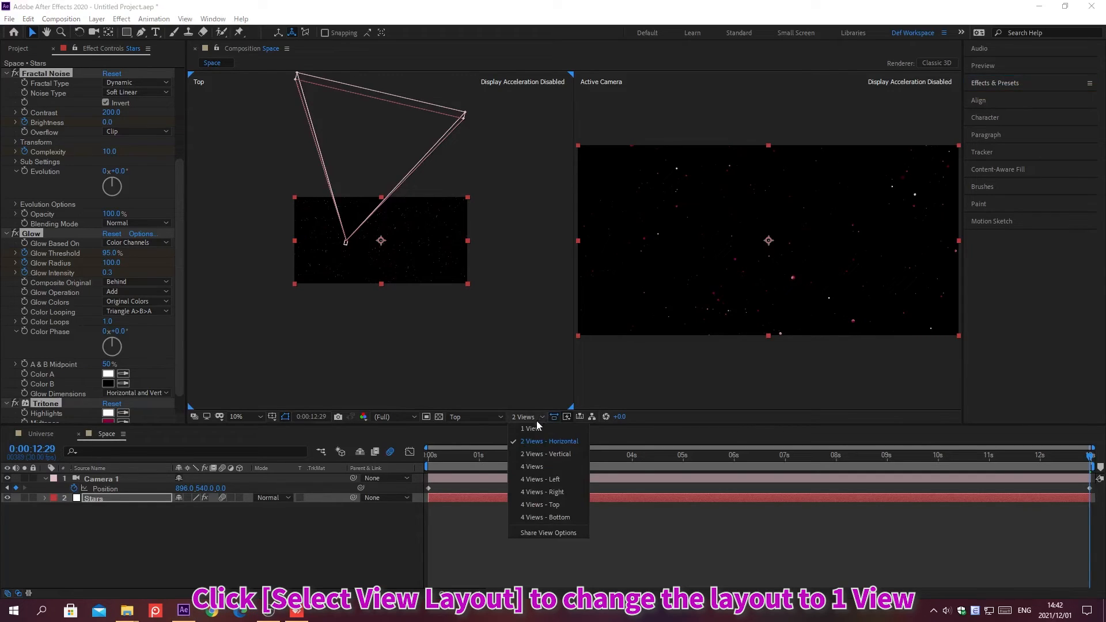
left_click(531, 429)
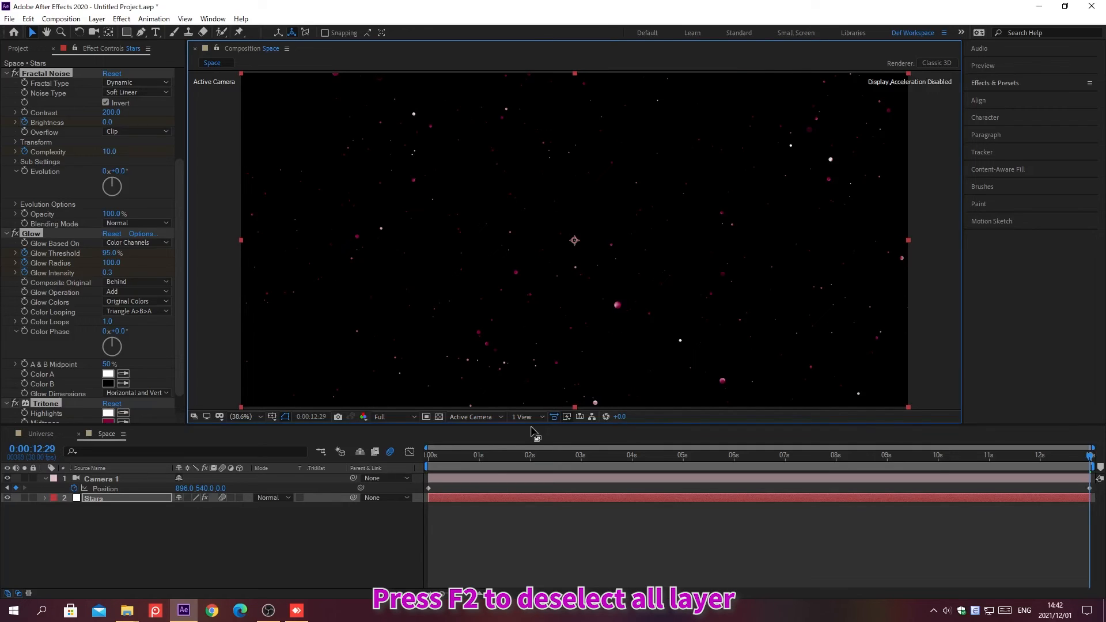
key("F2")
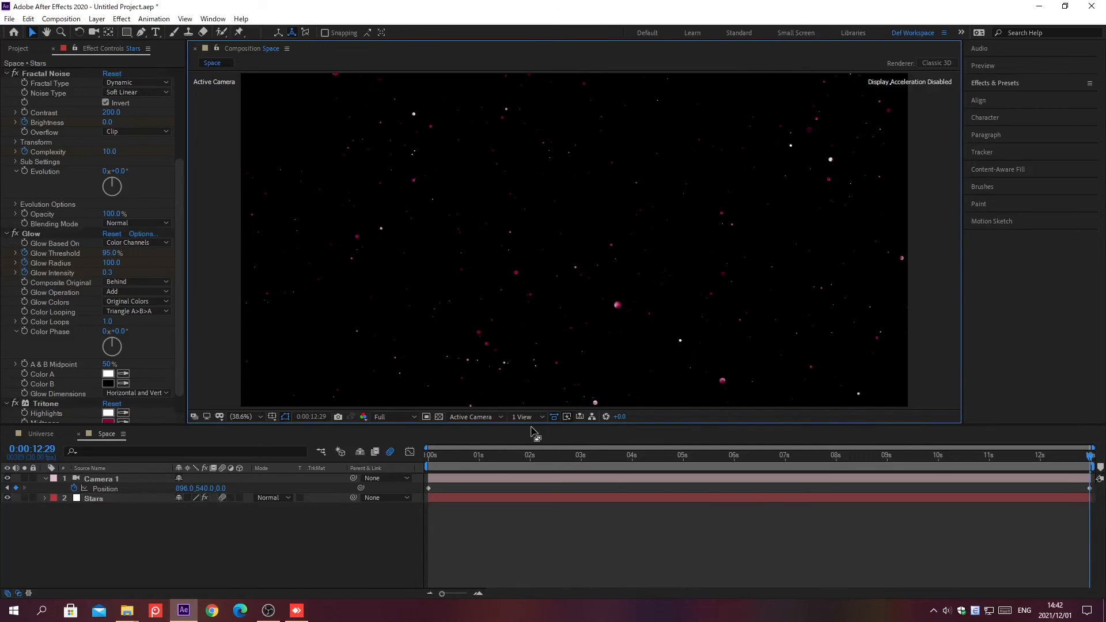
Set the Midtones color of the Stars layer's Tritone effect to hex 616161.
left_click(7, 234)
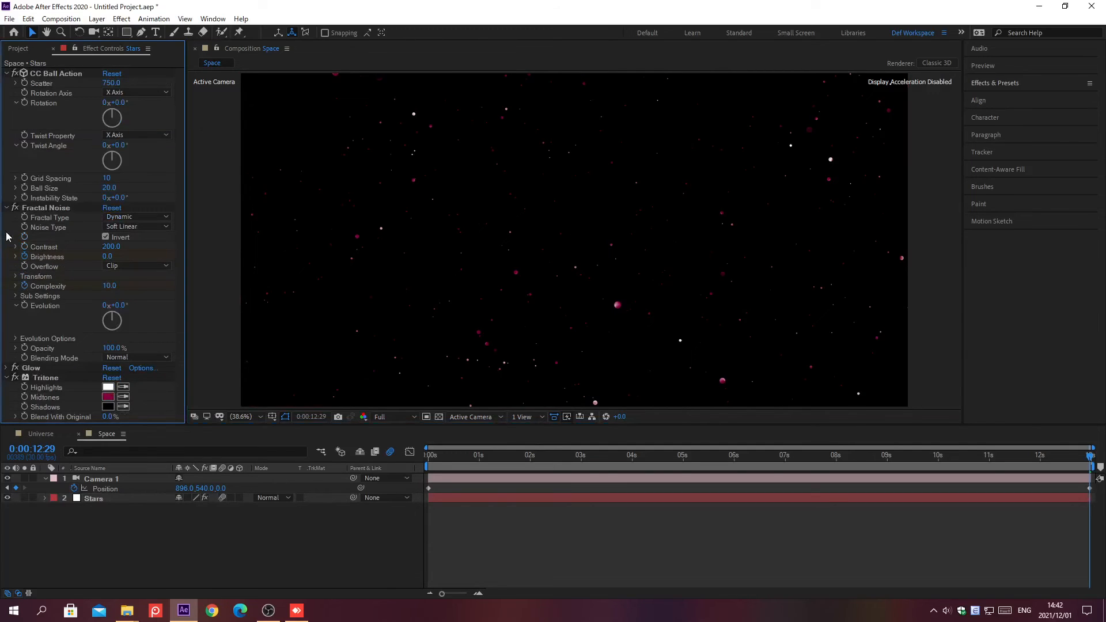
left_click(108, 398)
type("616161")
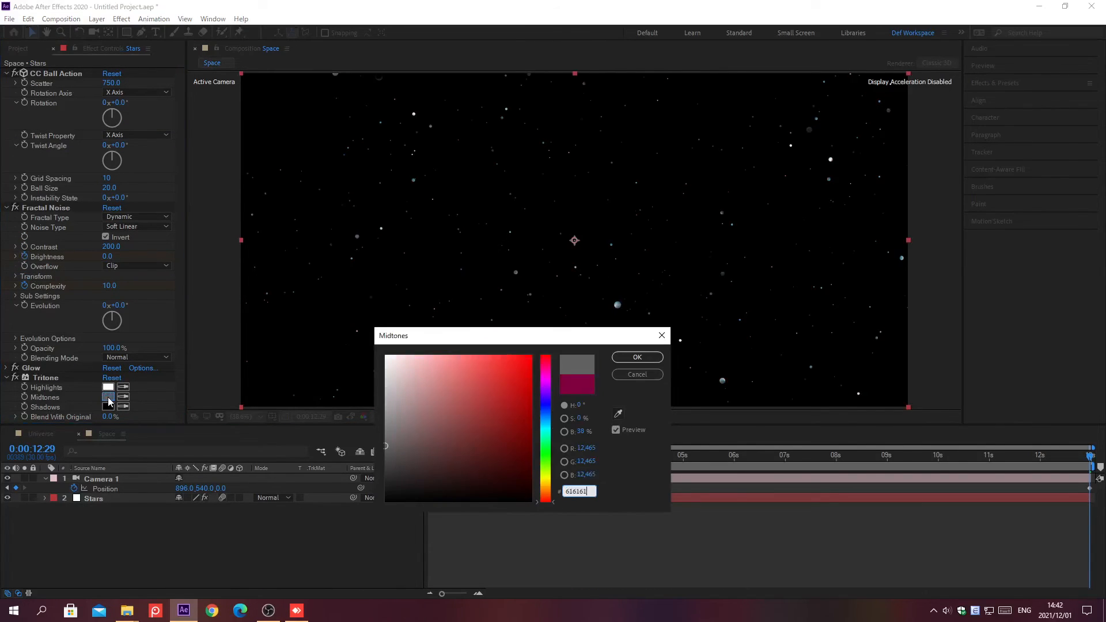
key("Return")
Add the Universe composition to the Space timeline as a layer beneath Stars.
key("ctrl+0")
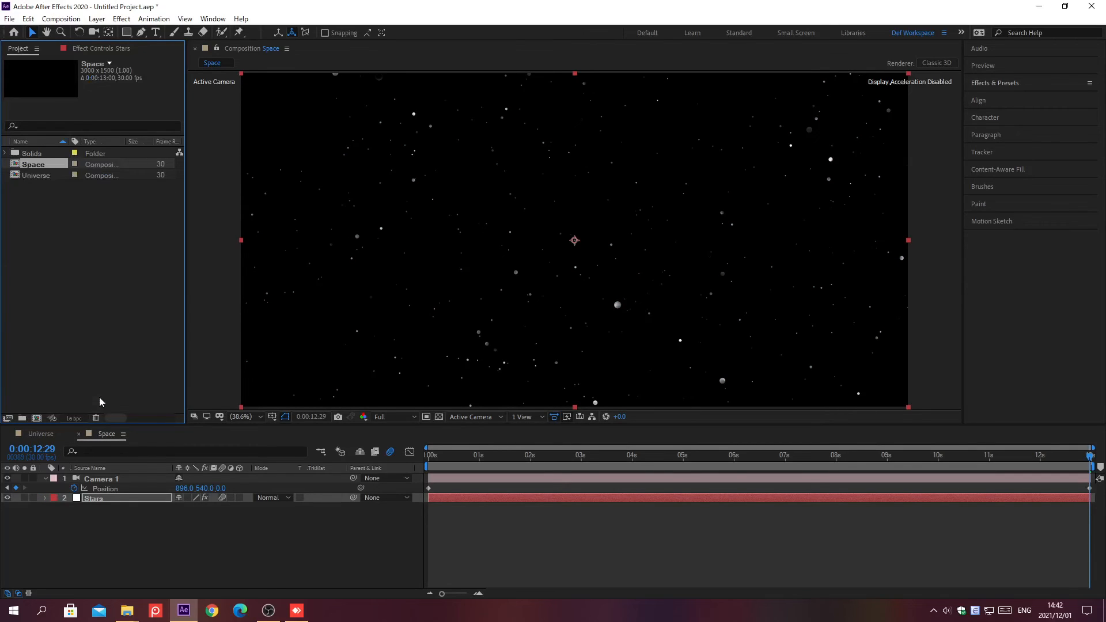
left_click(36, 174)
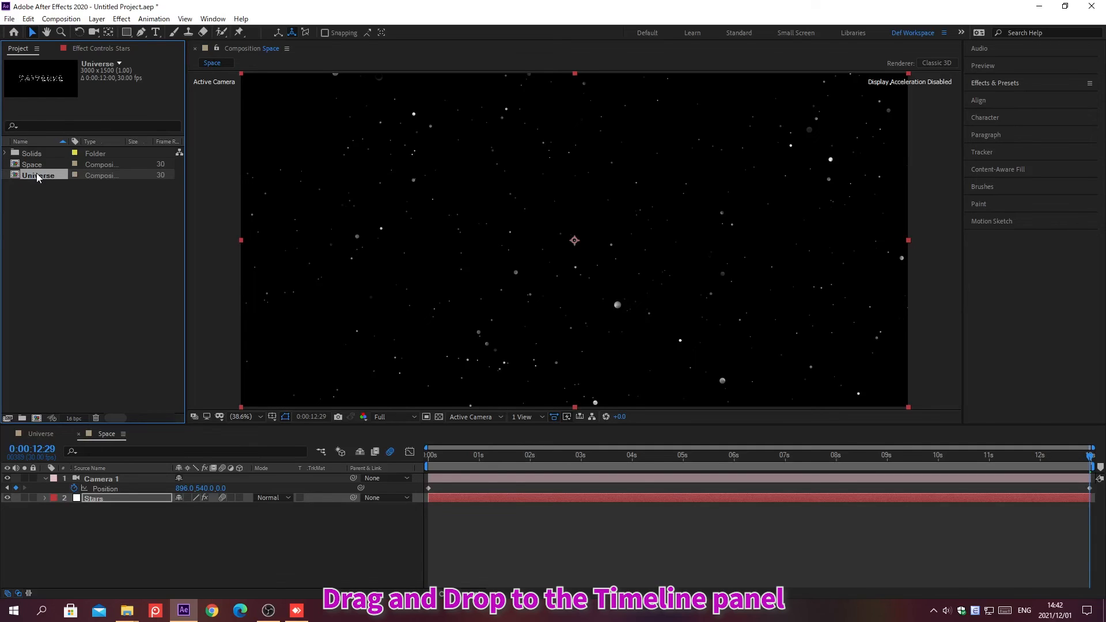
left_click_drag(36, 174, 116, 547)
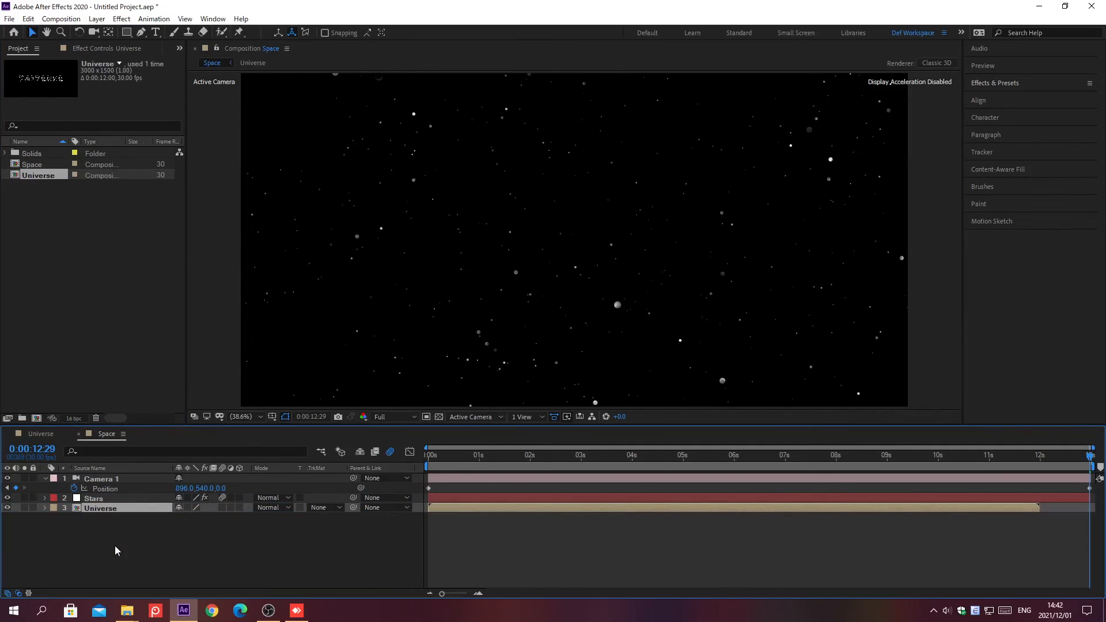
Set the Universe composition's width to 3000 px and height to 1500 px in its composition settings.
left_click(34, 175)
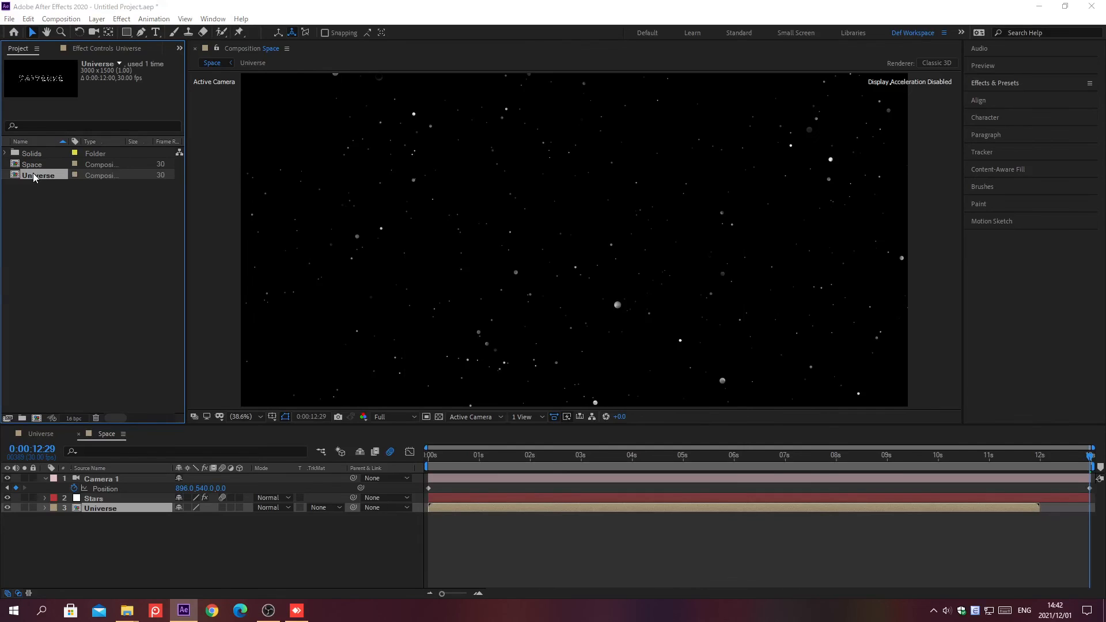
key("ctrl+k")
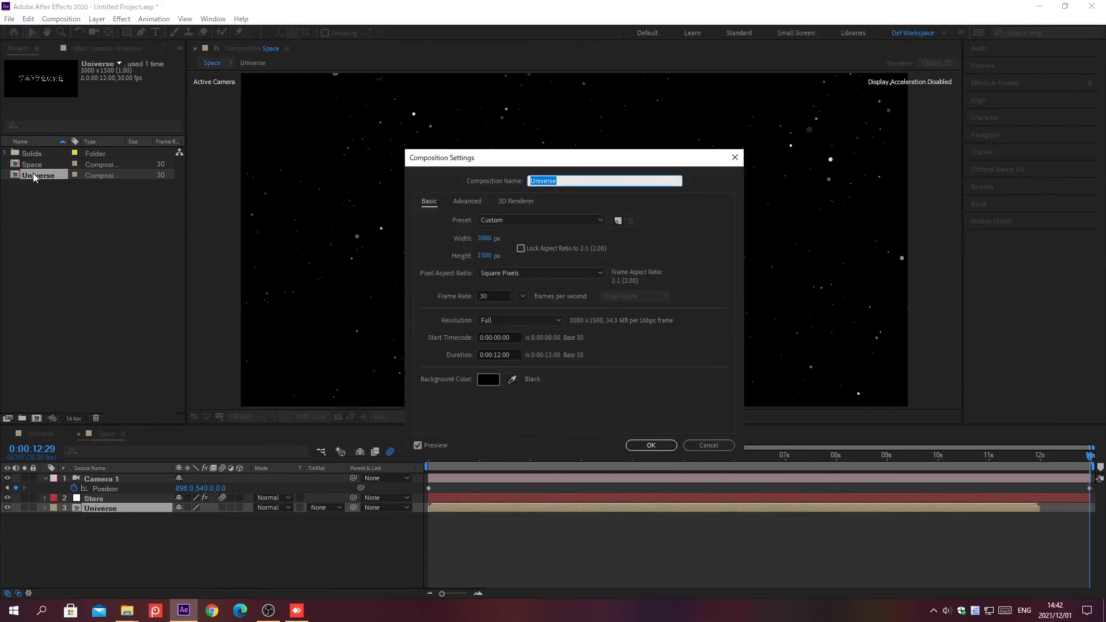
left_click(478, 240)
type("3000")
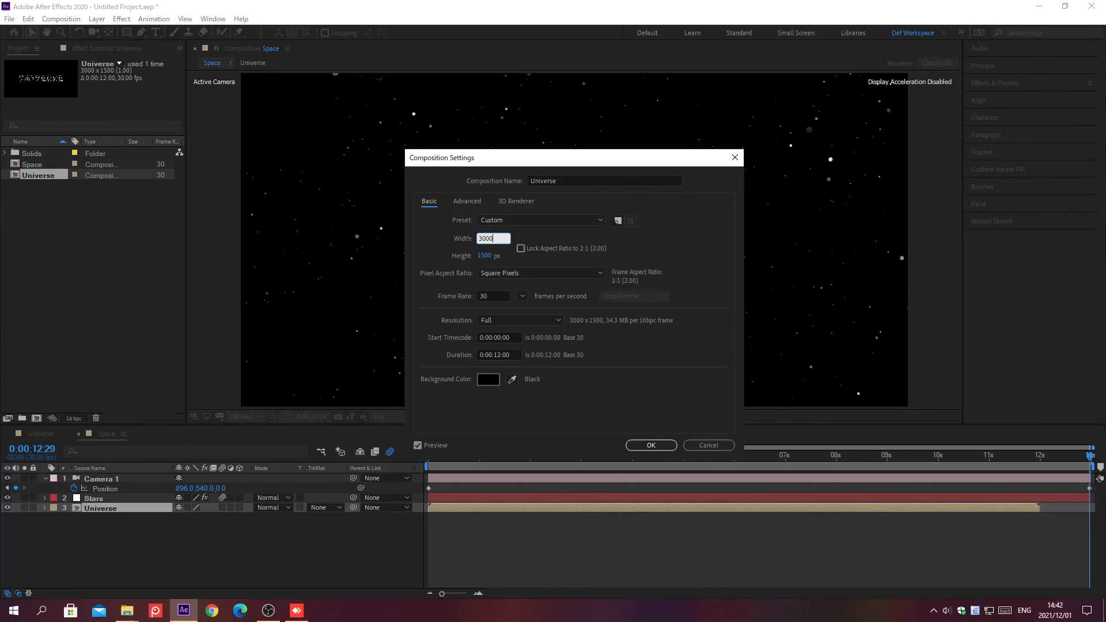
left_click(478, 256)
type("1500")
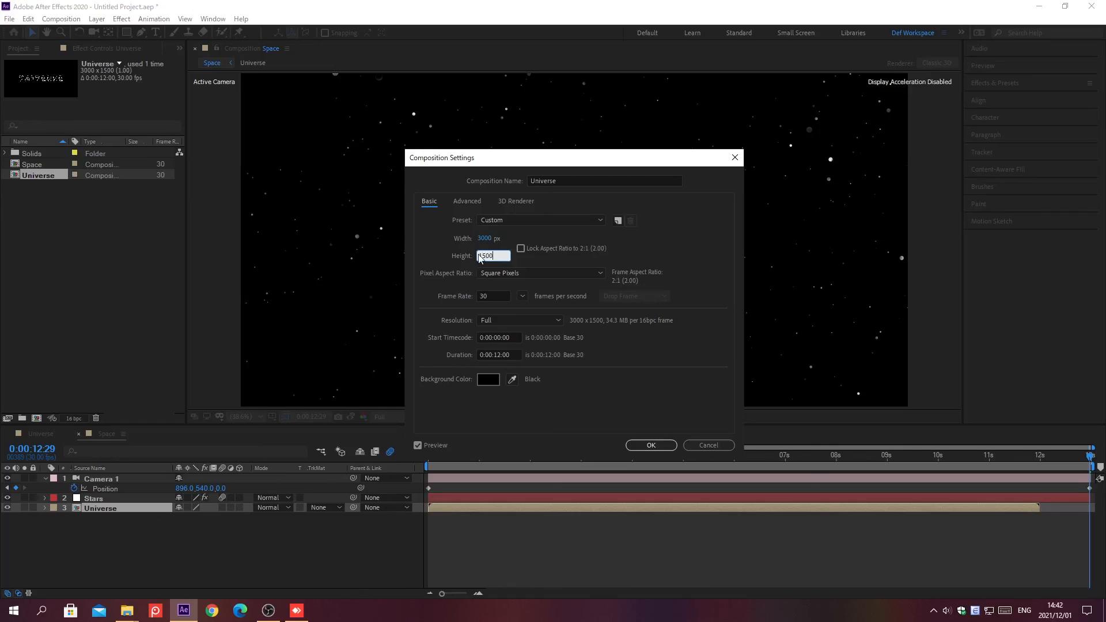
left_click(651, 446)
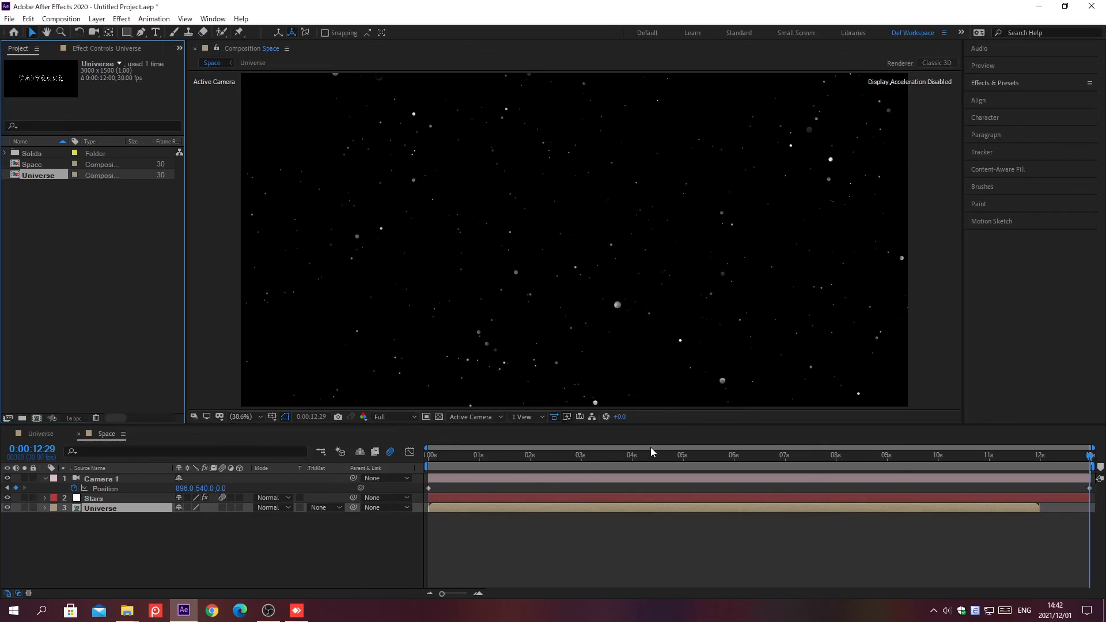